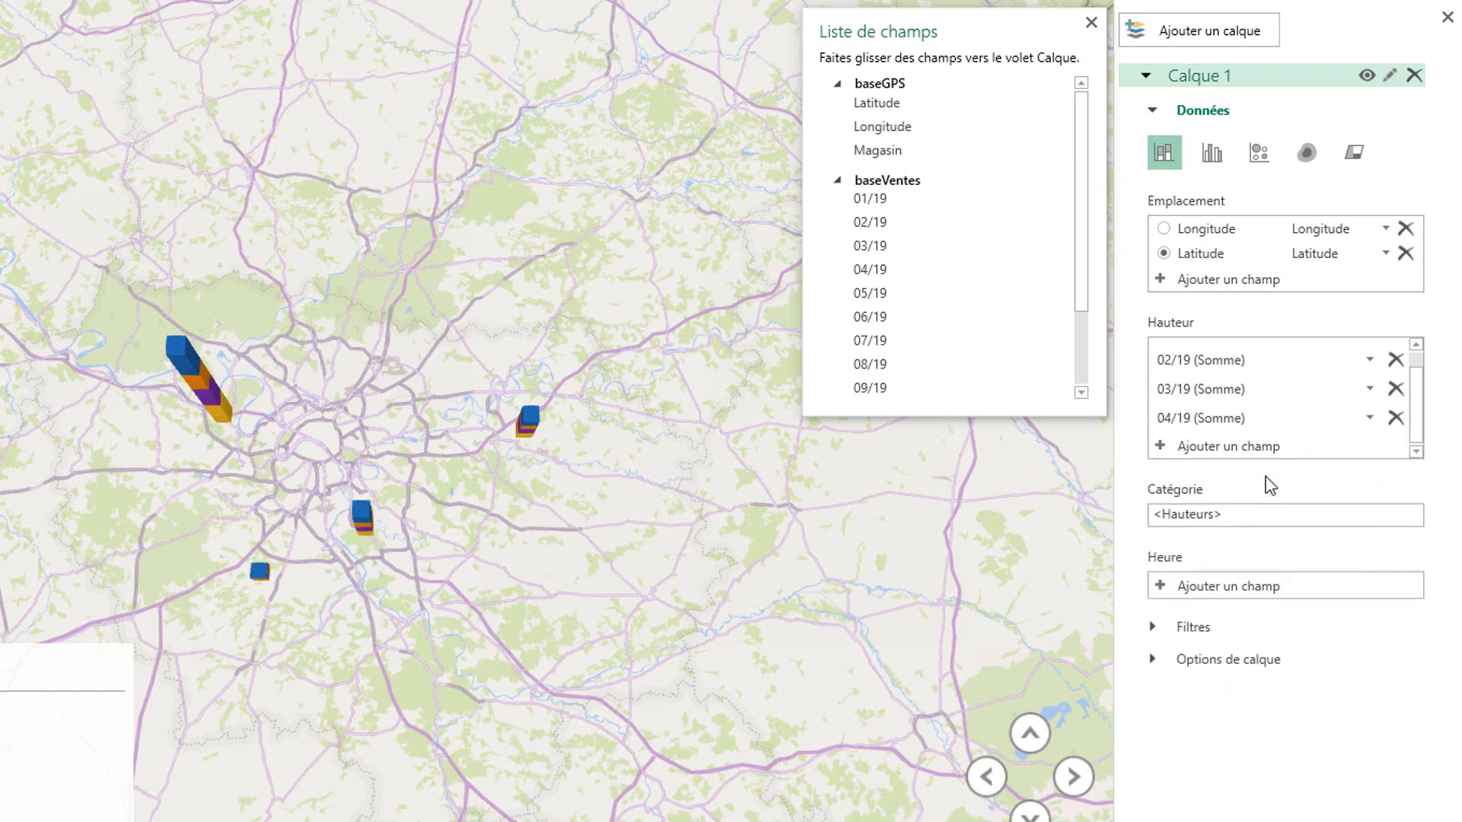
- Add the 05/19, 06/19 and 07/19 sales fields to the column height of Calque 1
{"action": "left_click", "coordinate": [1253, 447]}
{"action": "scroll", "coordinate": [1316, 660], "scroll_direction": "down", "scroll_amount": 1}
{"action": "left_click", "coordinate": [1324, 668]}
{"action": "left_click", "coordinate": [1260, 447]}
{"action": "scroll", "coordinate": [1284, 558], "scroll_direction": "down", "scroll_amount": 5}
{"action": "left_click", "coordinate": [1219, 586]}
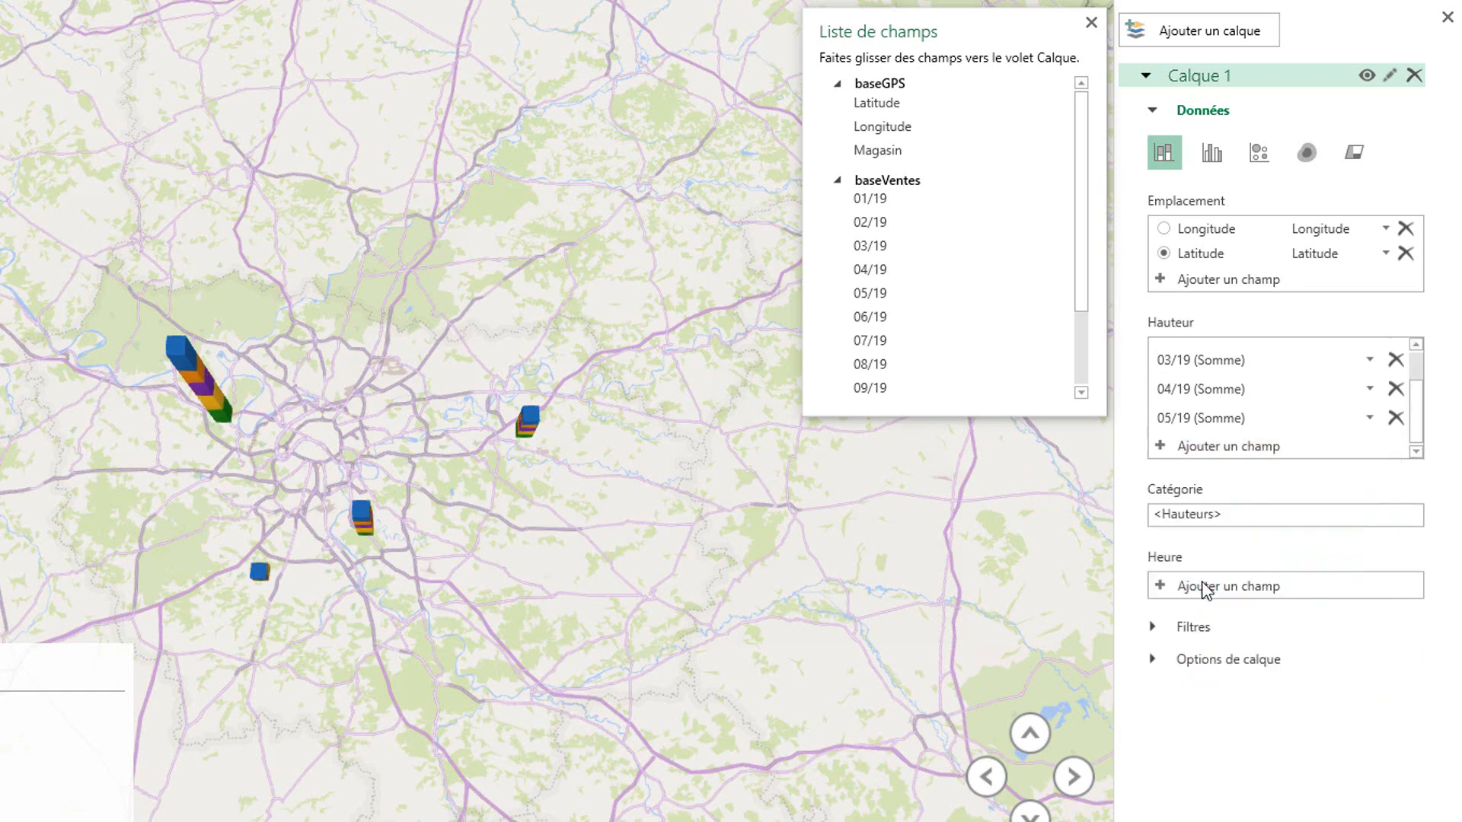
{"action": "left_click", "coordinate": [1280, 450]}
{"action": "scroll", "coordinate": [1214, 640], "scroll_direction": "down", "scroll_amount": 3}
{"action": "left_click", "coordinate": [1212, 526]}
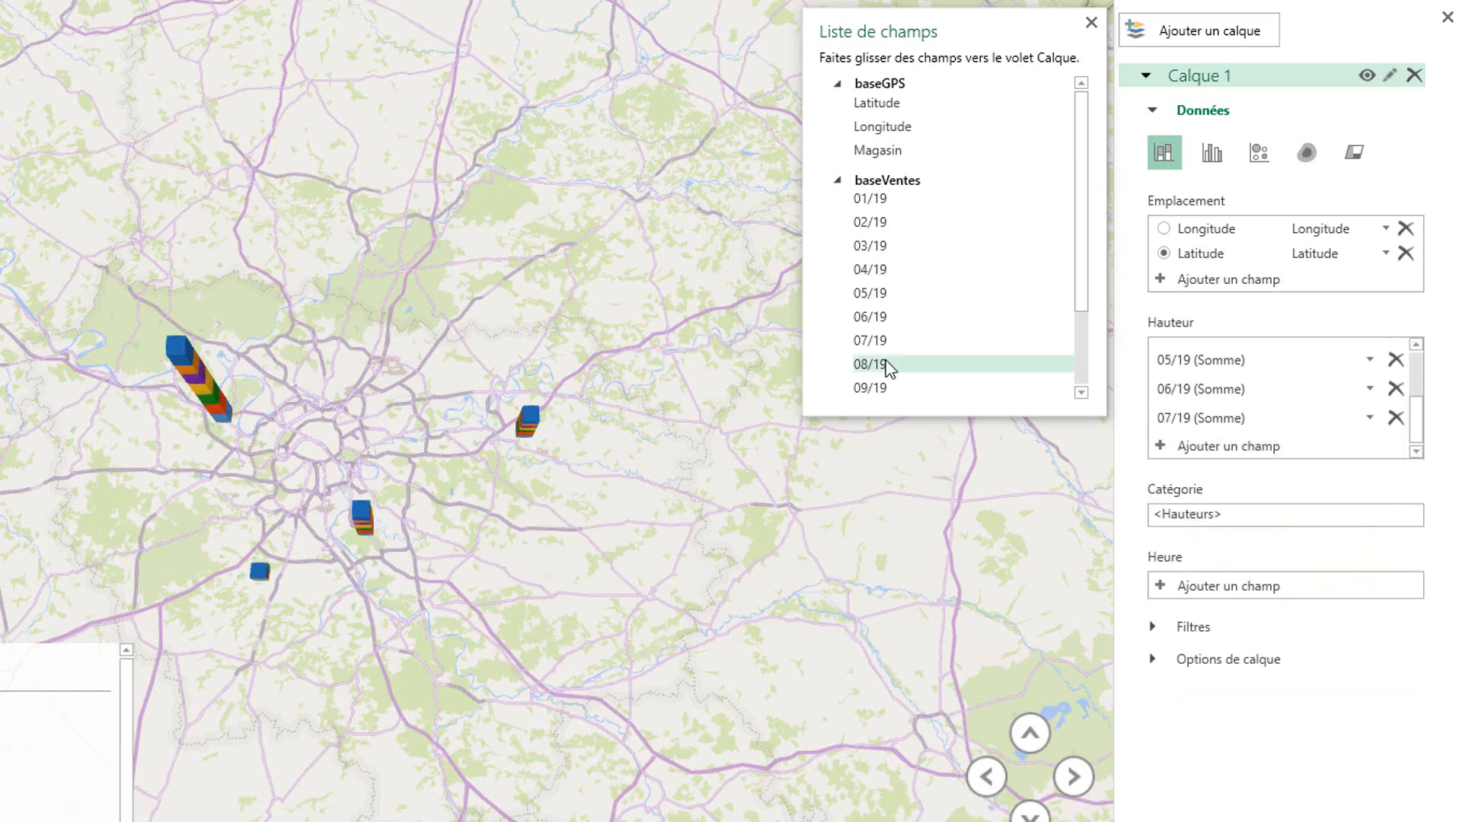
- Add the 08/19 and 09/19 sales fields to the column height of Calque 1
{"action": "left_click_drag", "start_coordinate": [887, 365], "coordinate": [1221, 457]}
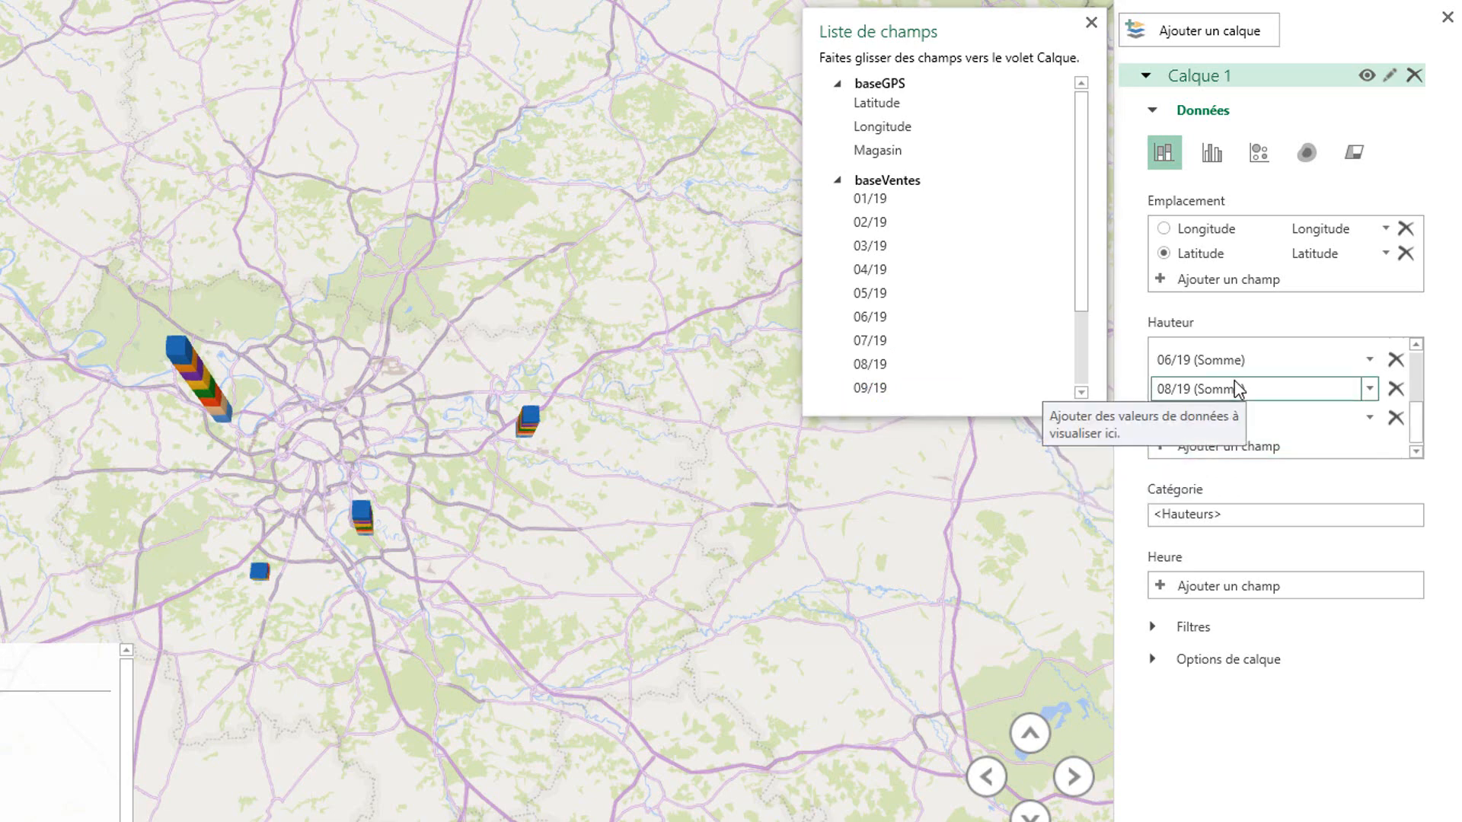
{"action": "left_click_drag", "start_coordinate": [1338, 389], "coordinate": [1233, 450]}
{"action": "left_click", "coordinate": [1381, 682]}
{"action": "left_click", "coordinate": [1234, 604]}
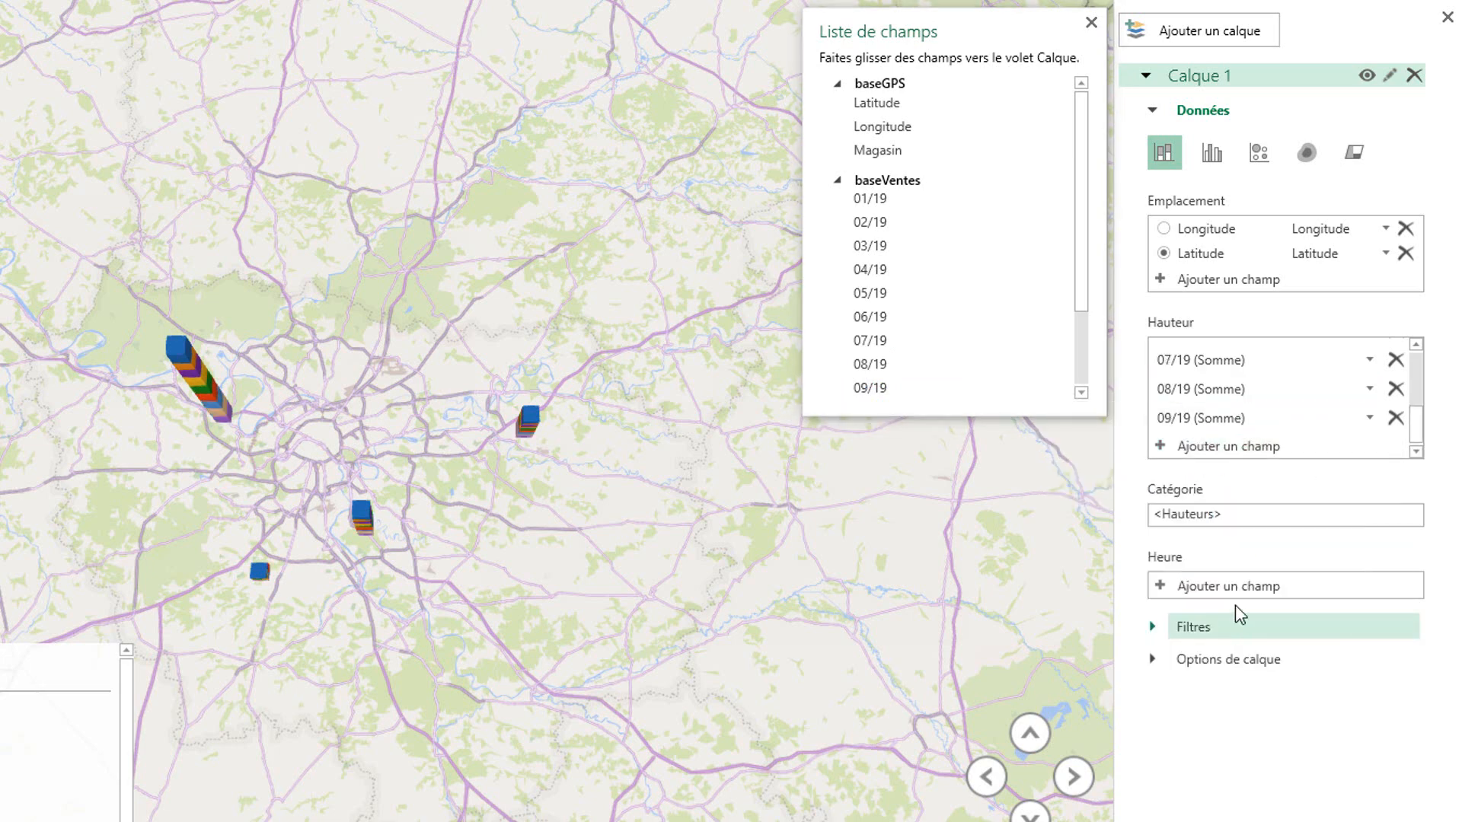
- Add the 10/19, 11/19 and 12/19 sales fields to the column height of Calque 1
{"action": "left_click", "coordinate": [1223, 448]}
{"action": "left_click", "coordinate": [1212, 600]}
{"action": "left_click", "coordinate": [1208, 448]}
{"action": "left_click", "coordinate": [1204, 621]}
{"action": "left_click", "coordinate": [1209, 448]}
{"action": "left_click", "coordinate": [1195, 643]}
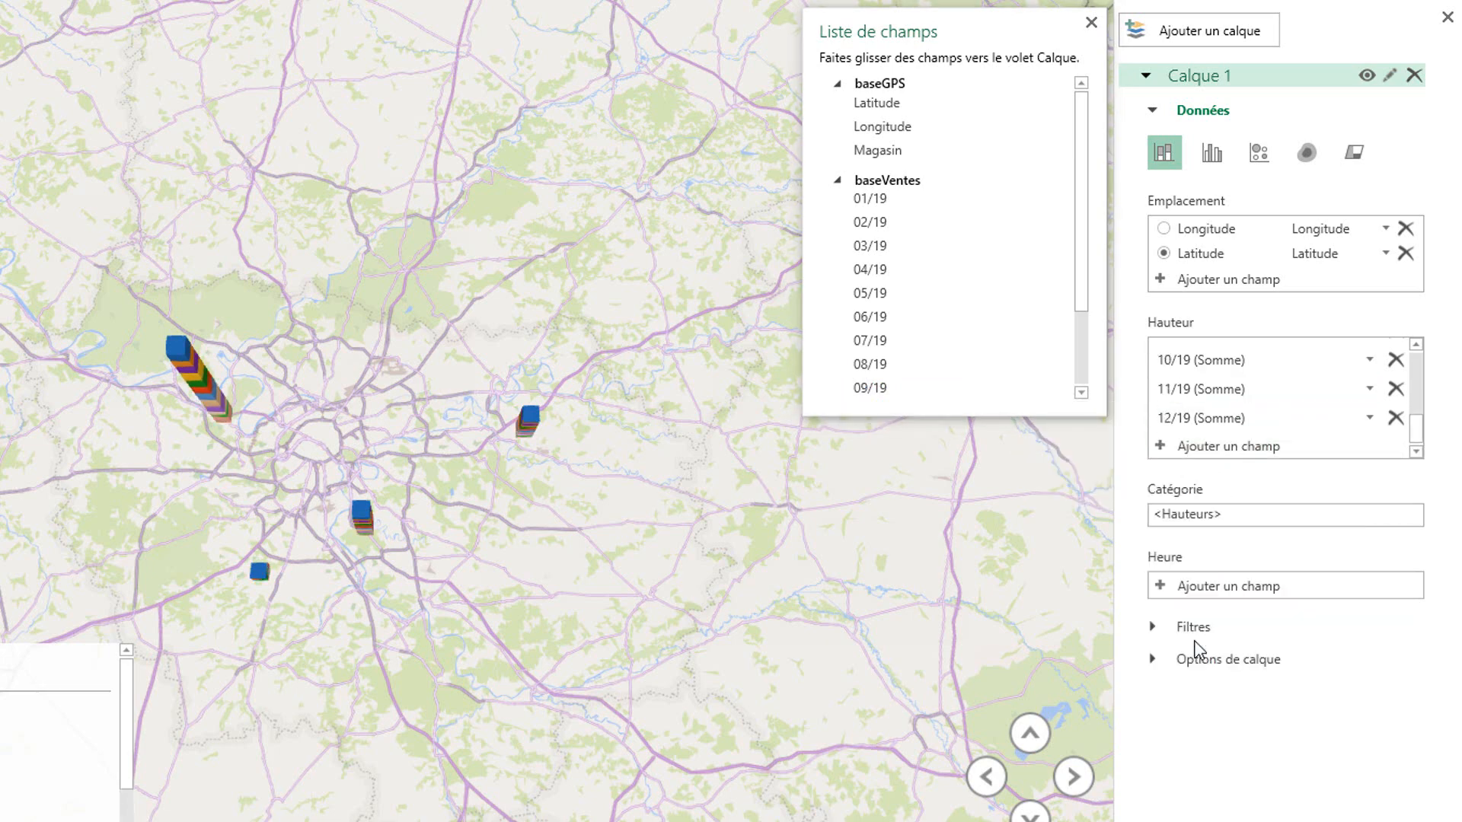
- Try clustered columns and a bubble chart as the visualization of Calque 1
{"action": "mouse_move", "coordinate": [209, 392]}
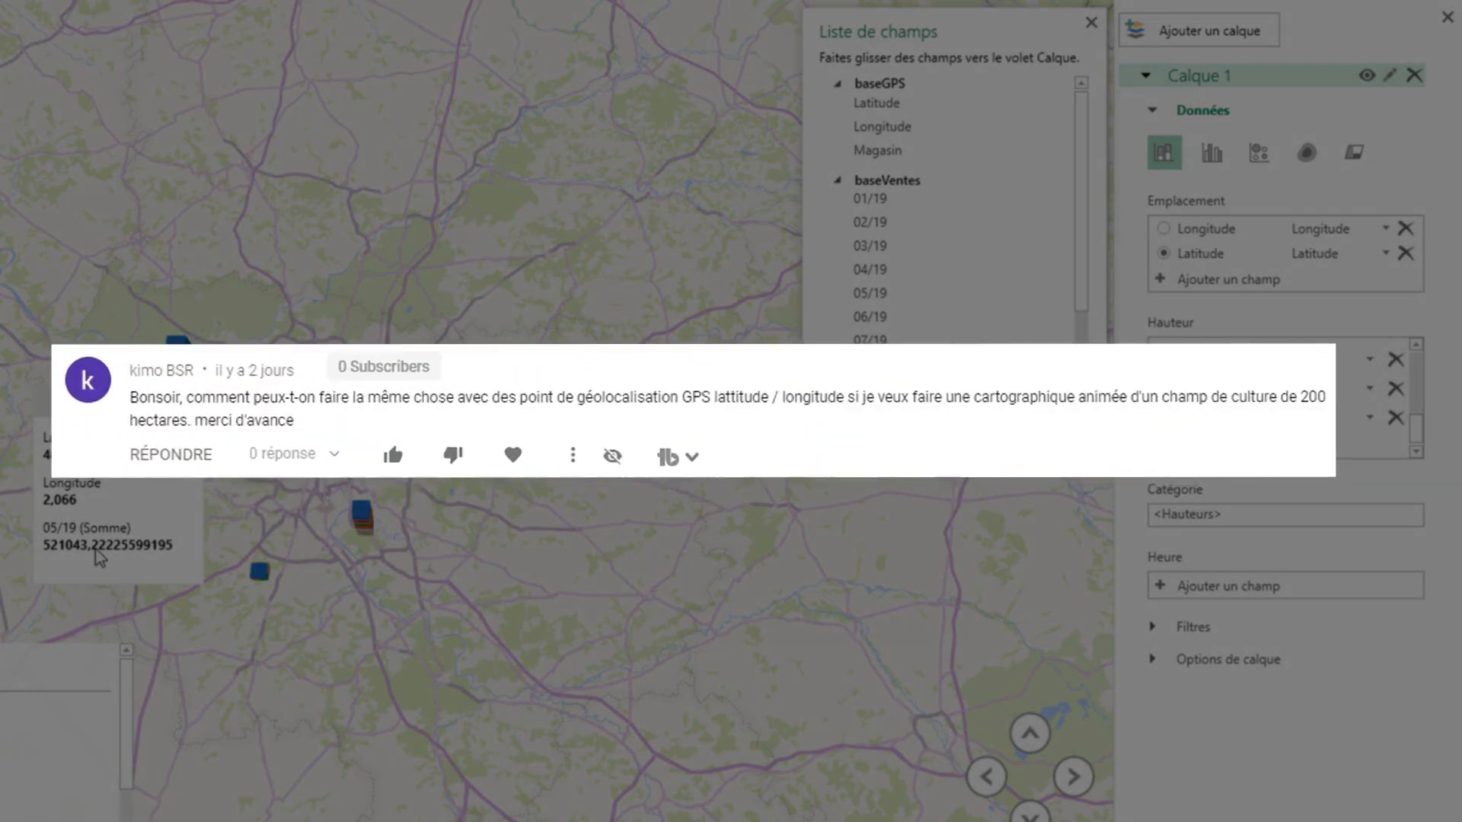
{"action": "left_click", "coordinate": [1212, 154]}
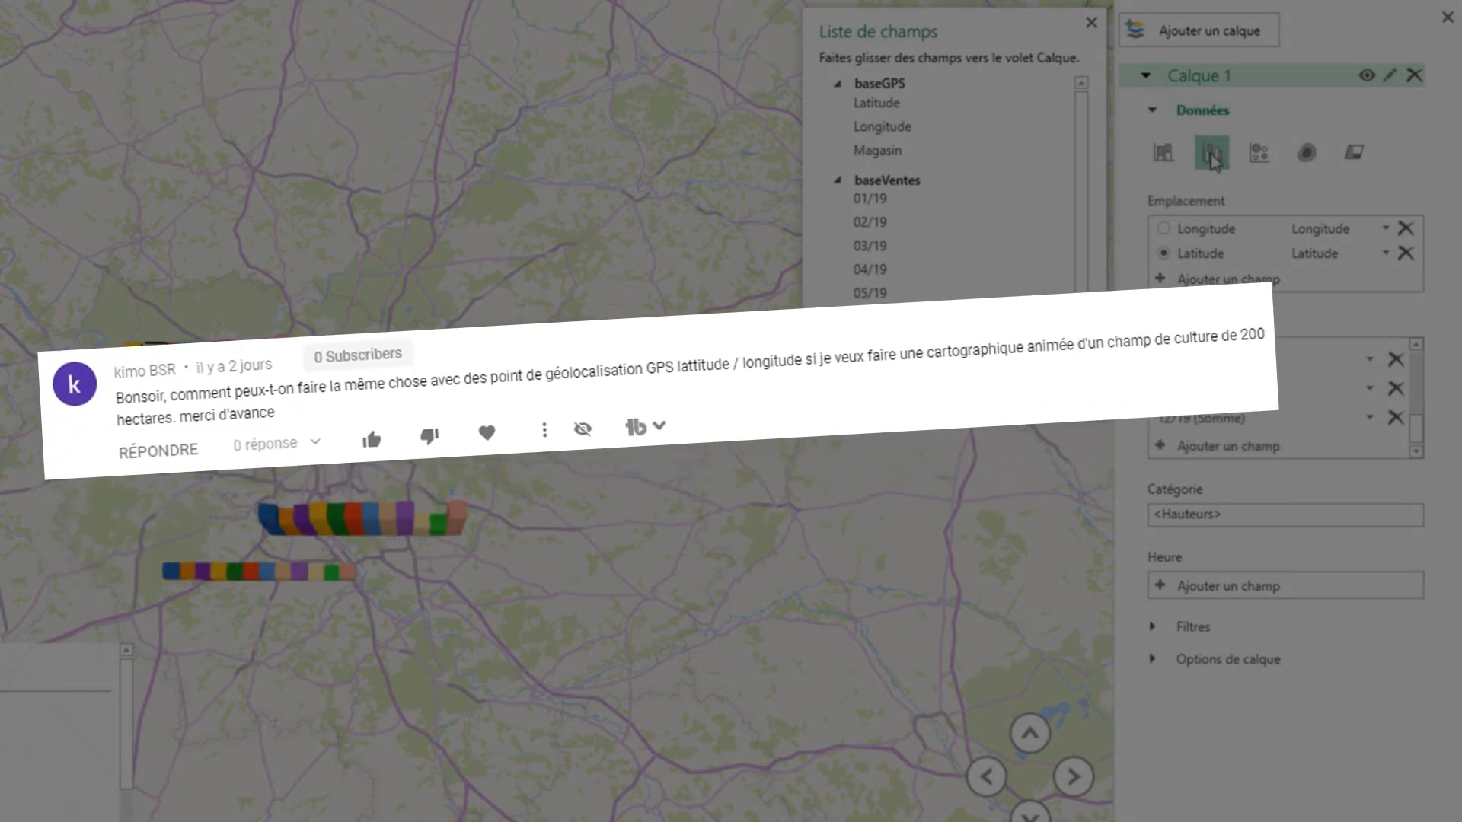
{"action": "left_click", "coordinate": [1260, 154]}
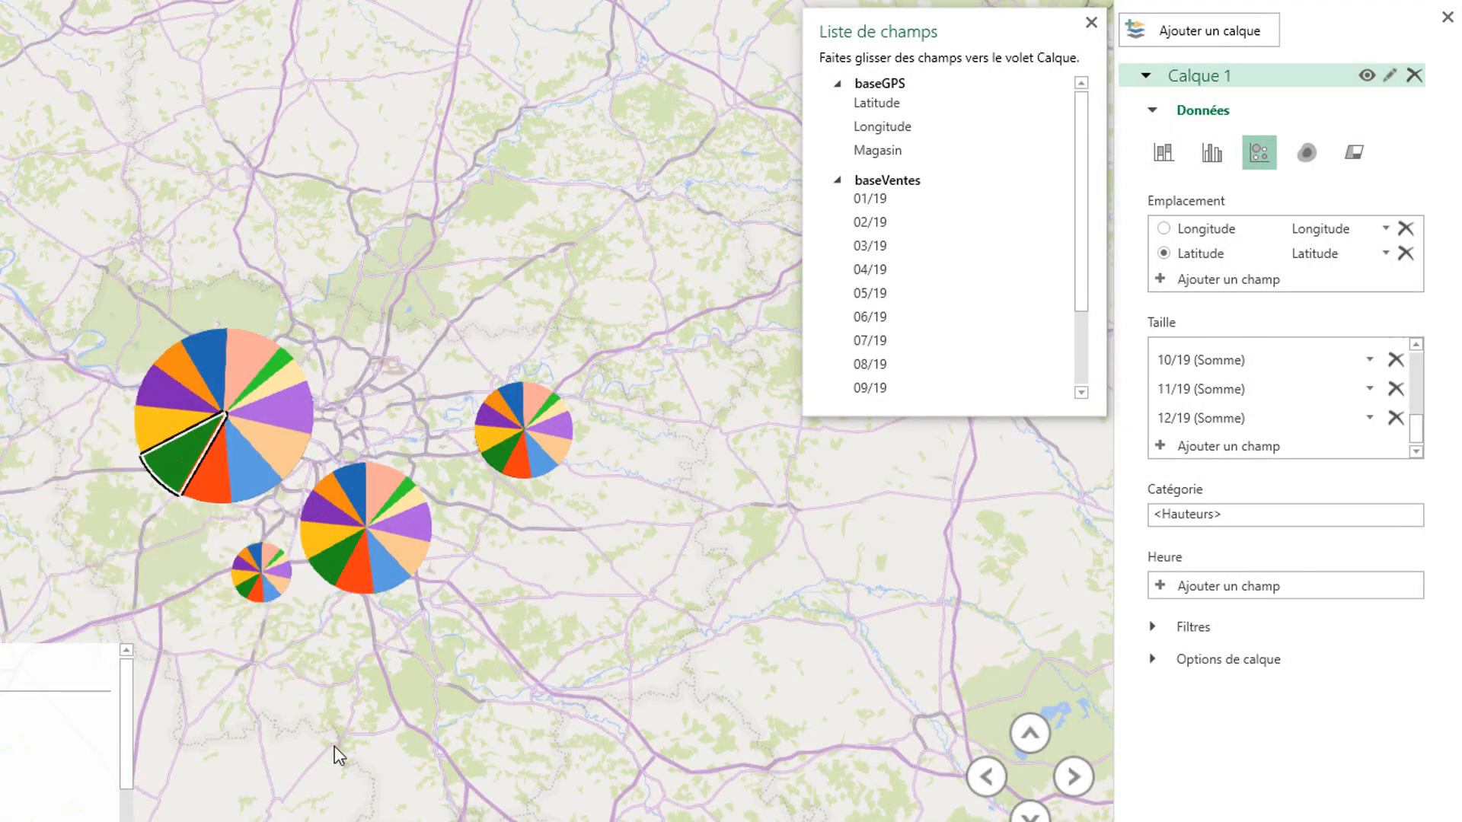
- Display Calque 1 as a heat map and adjust its colour scale and radius of influence
{"action": "left_click", "coordinate": [1309, 153]}
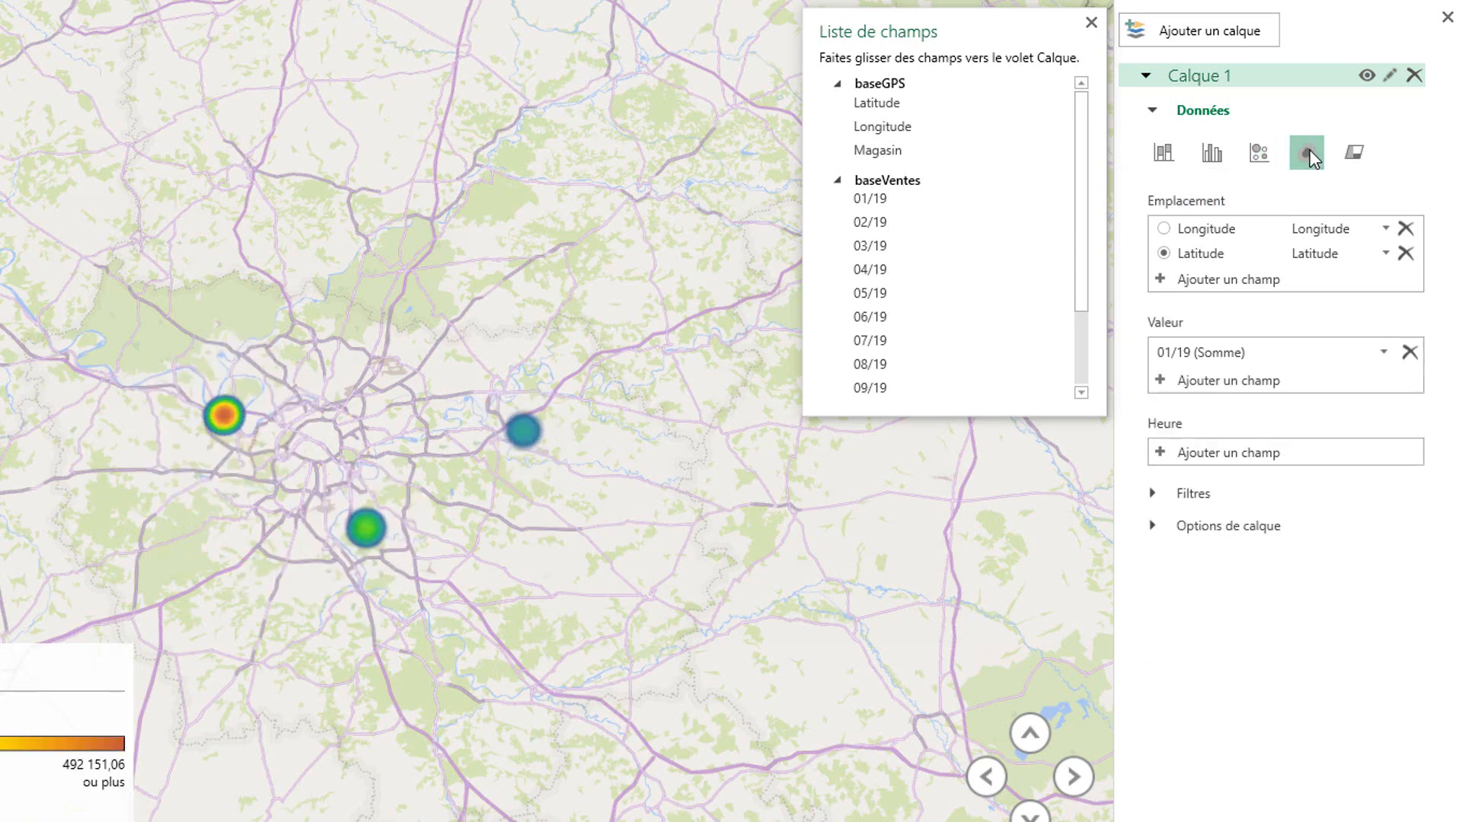
{"action": "left_click", "coordinate": [1154, 527]}
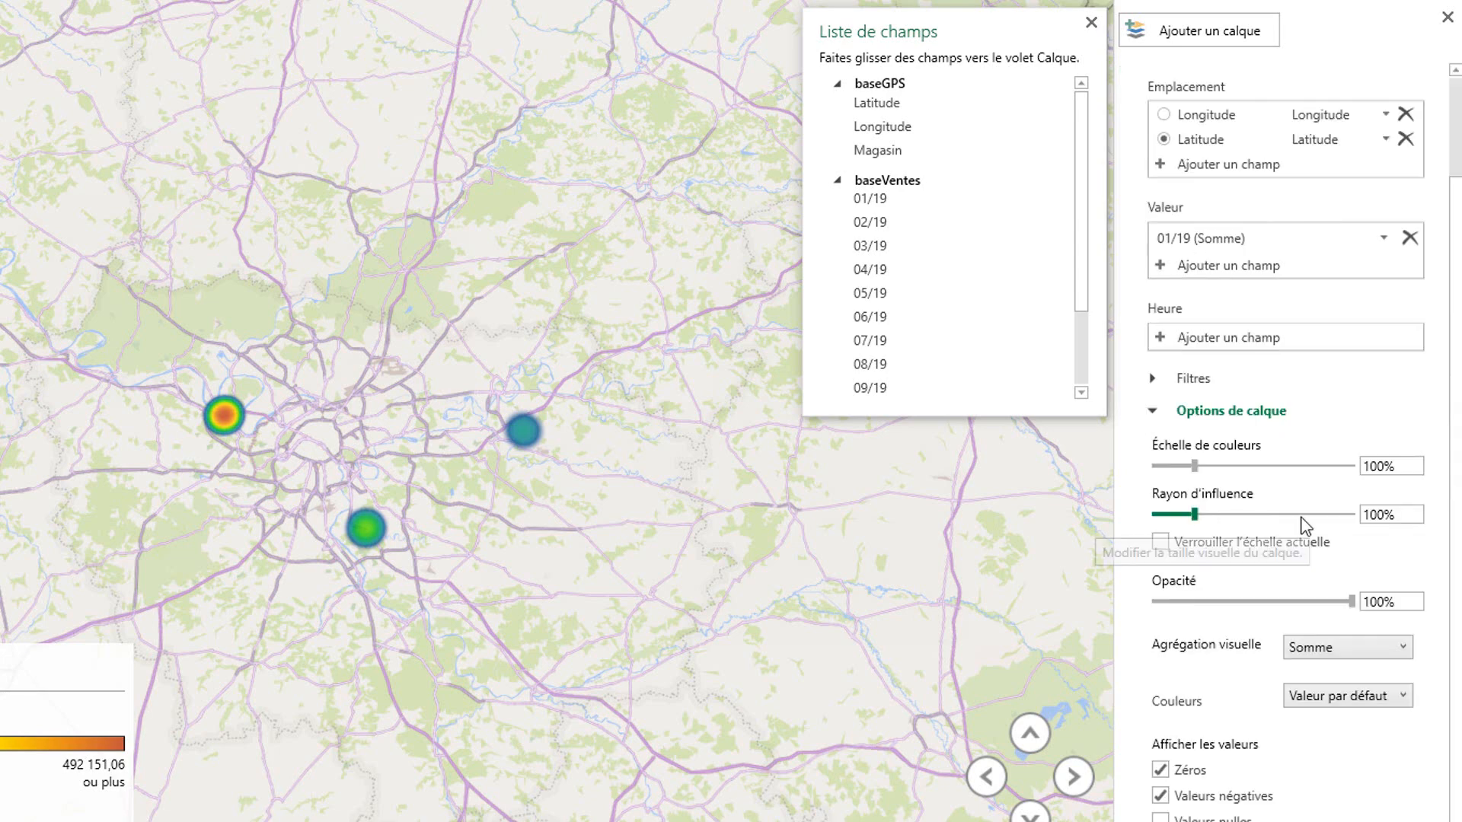
{"action": "left_click_drag", "start_coordinate": [1194, 465], "coordinate": [1325, 524]}
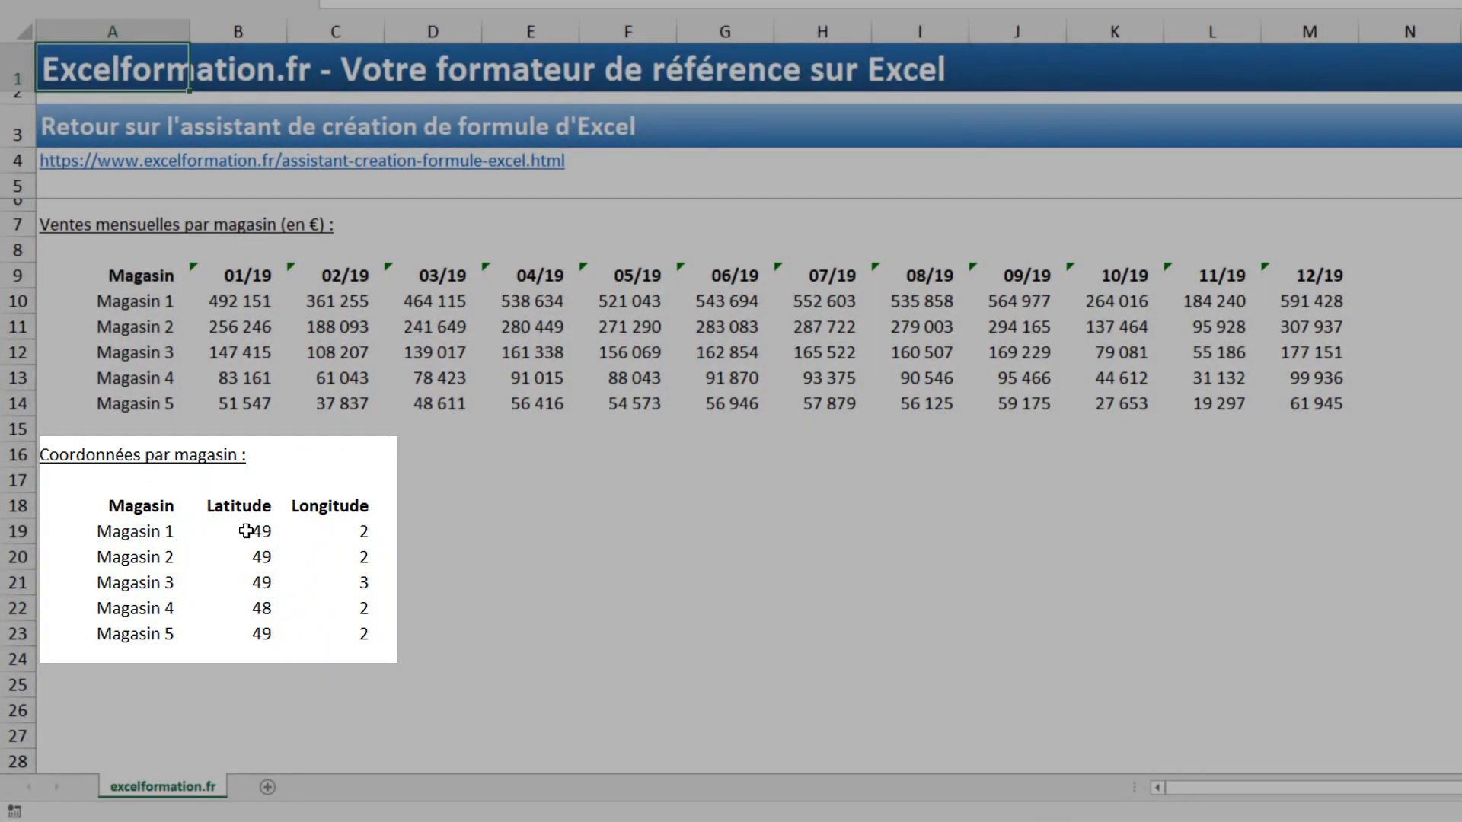
- Format the store latitudes and longitudes in B19:C23 as numbers with two decimals
{"action": "left_click_drag", "start_coordinate": [246, 530], "coordinate": [343, 631]}
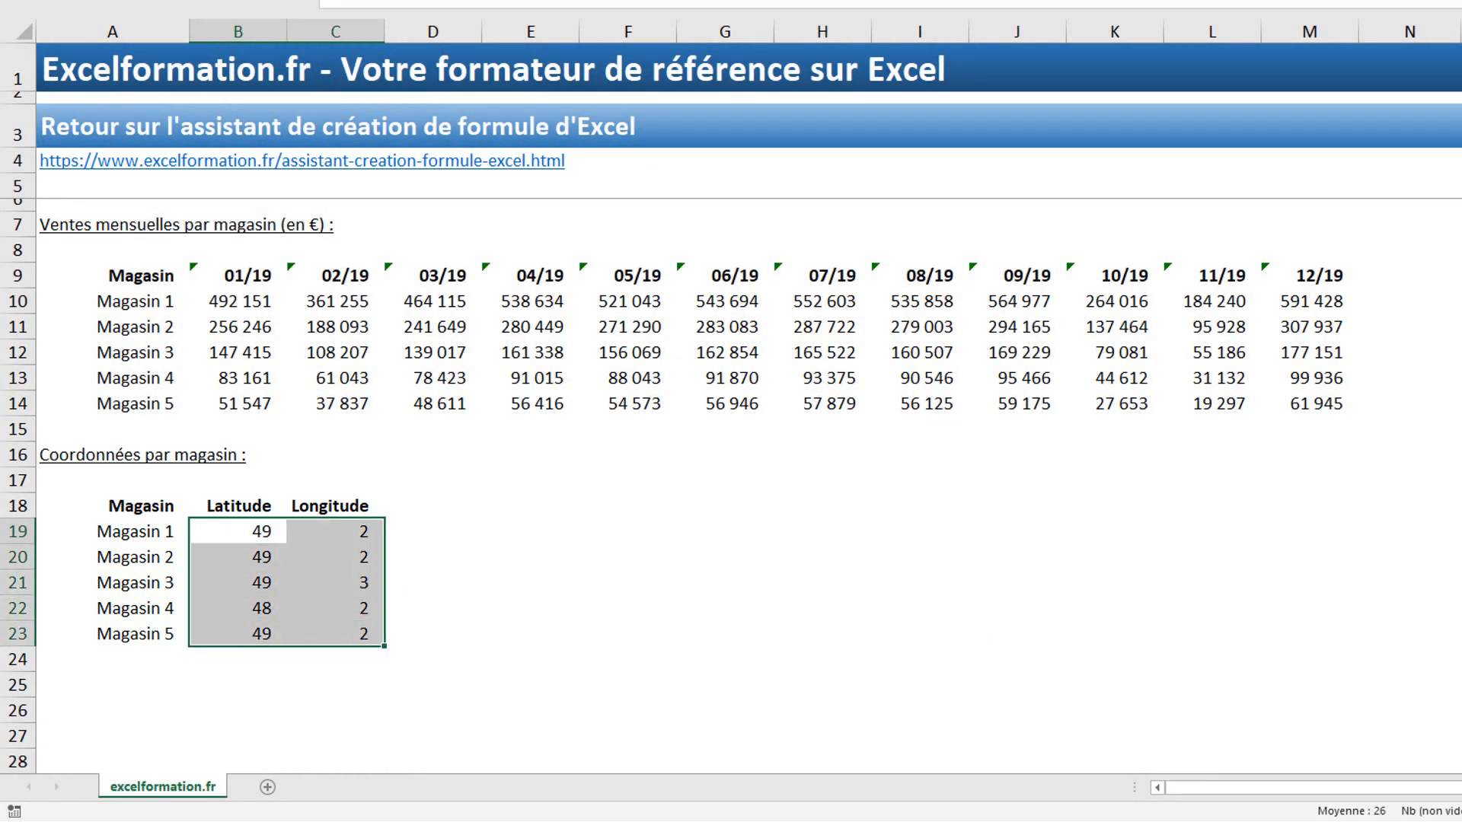
{"action": "key", "text": "ctrl+shift+1"}
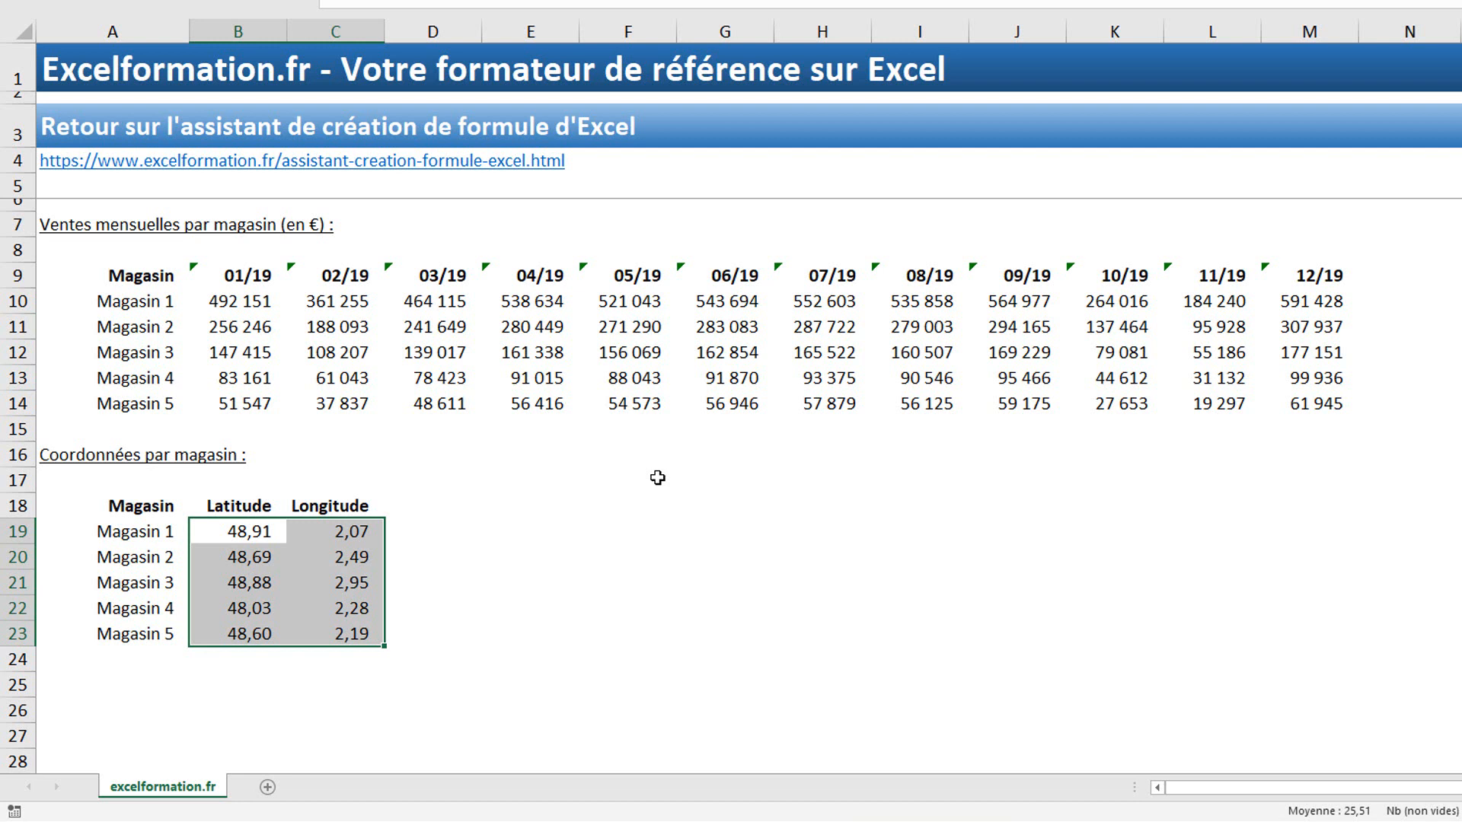
- Convert the monthly sales range A9:M14 into a table with headers
{"action": "left_click", "coordinate": [362, 344]}
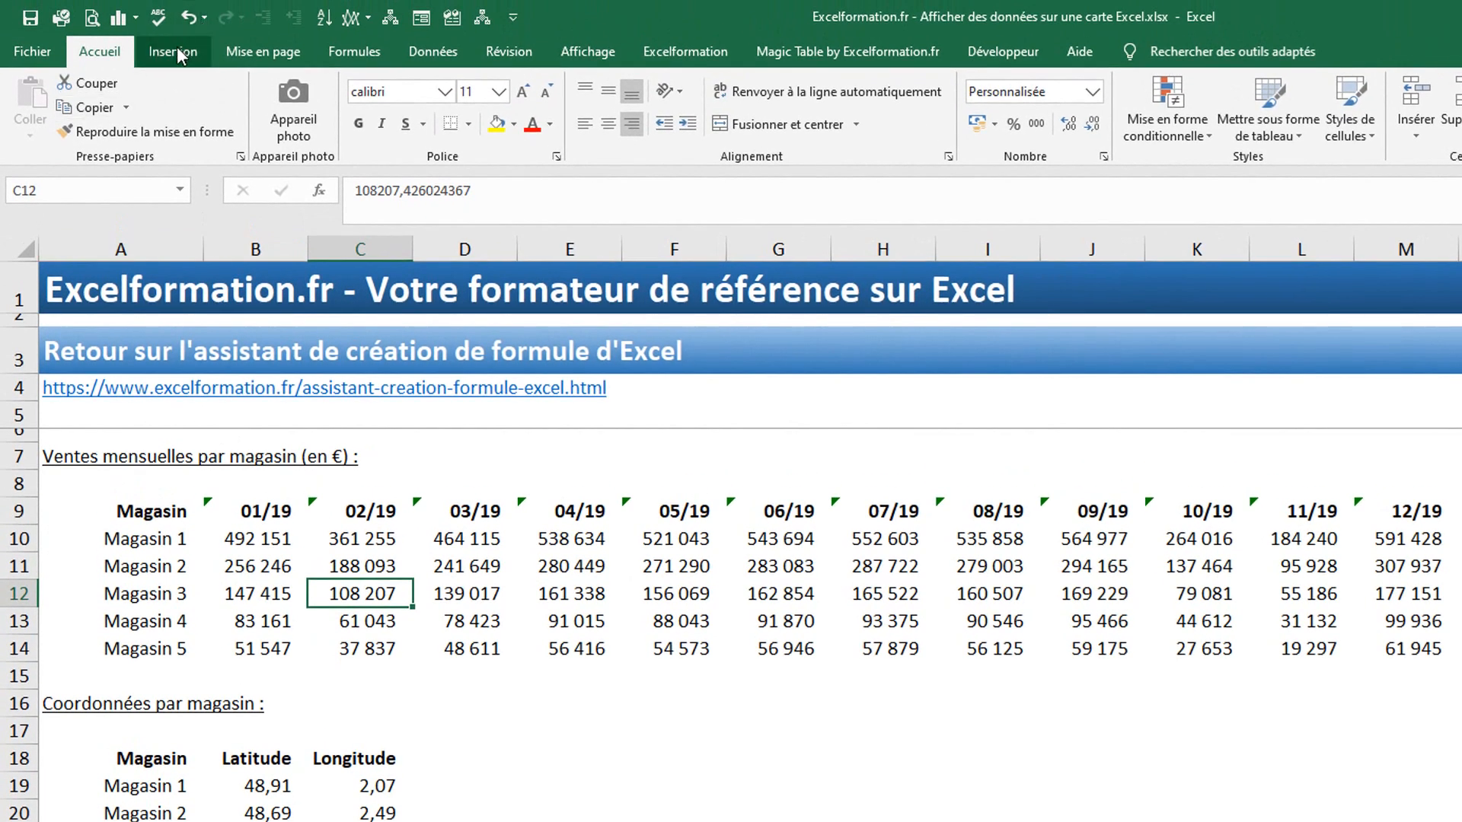
{"action": "left_click", "coordinate": [176, 54]}
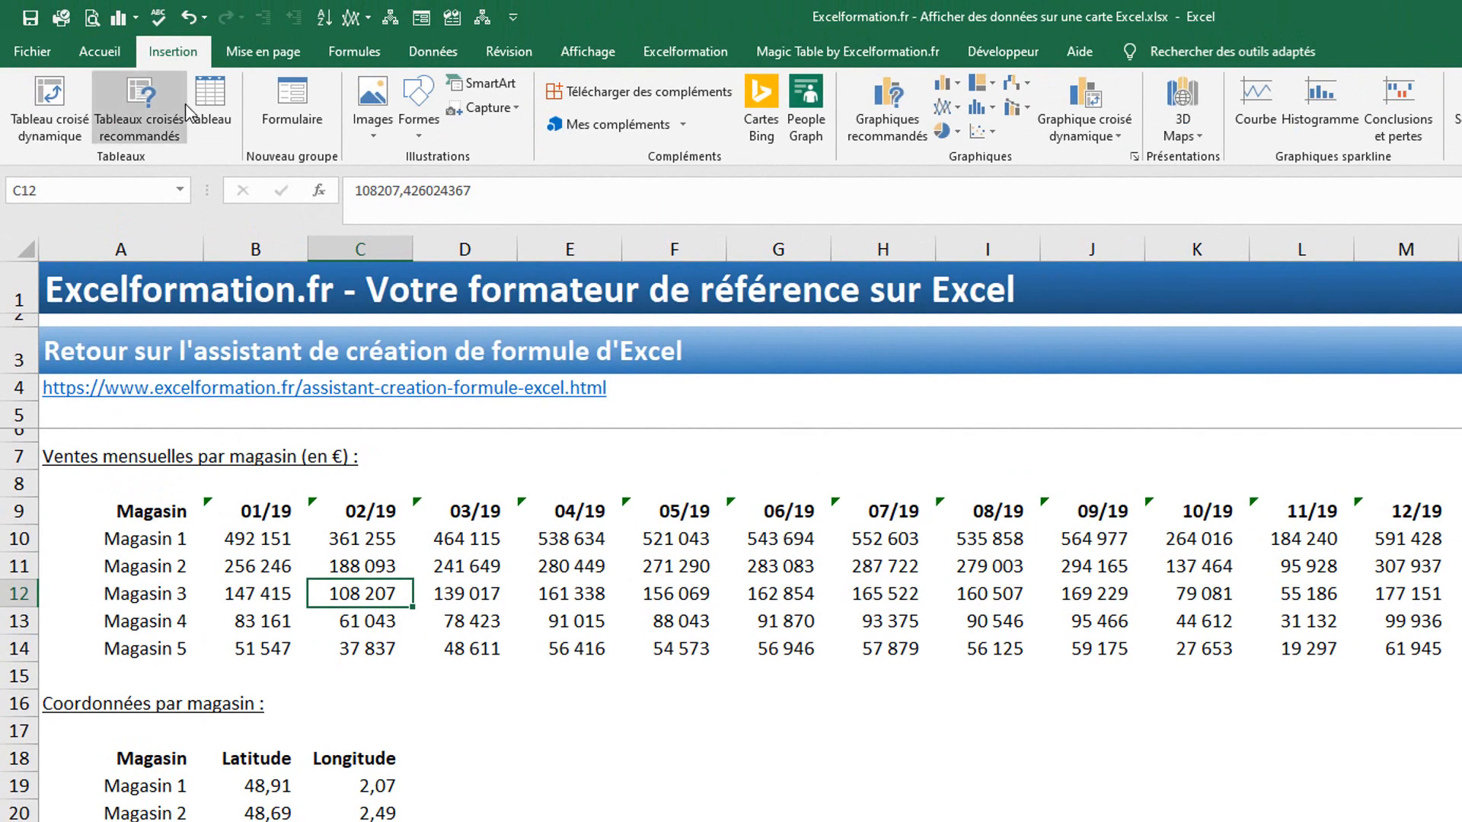
{"action": "left_click", "coordinate": [210, 115]}
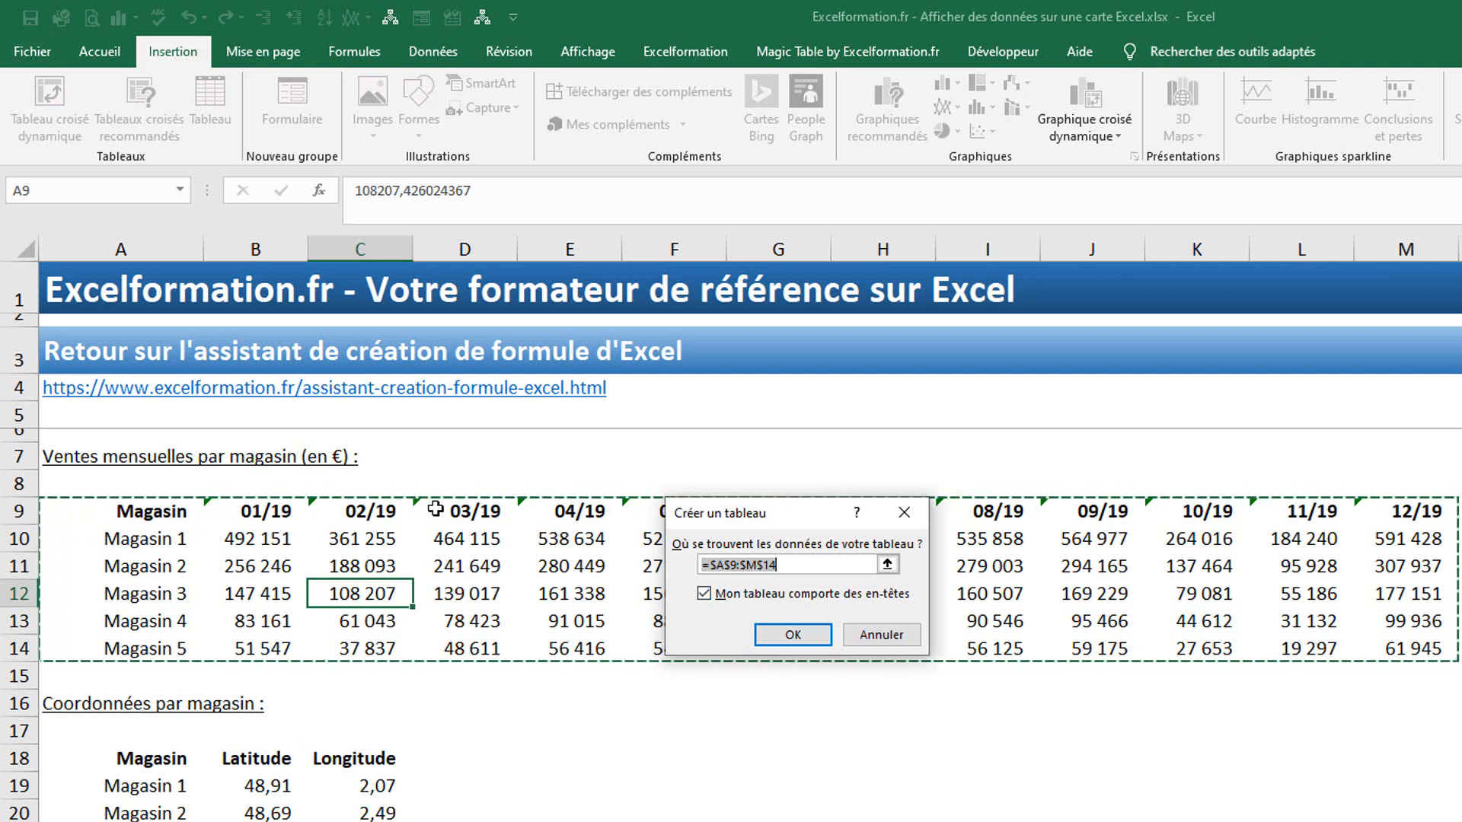
{"action": "left_click", "coordinate": [772, 635]}
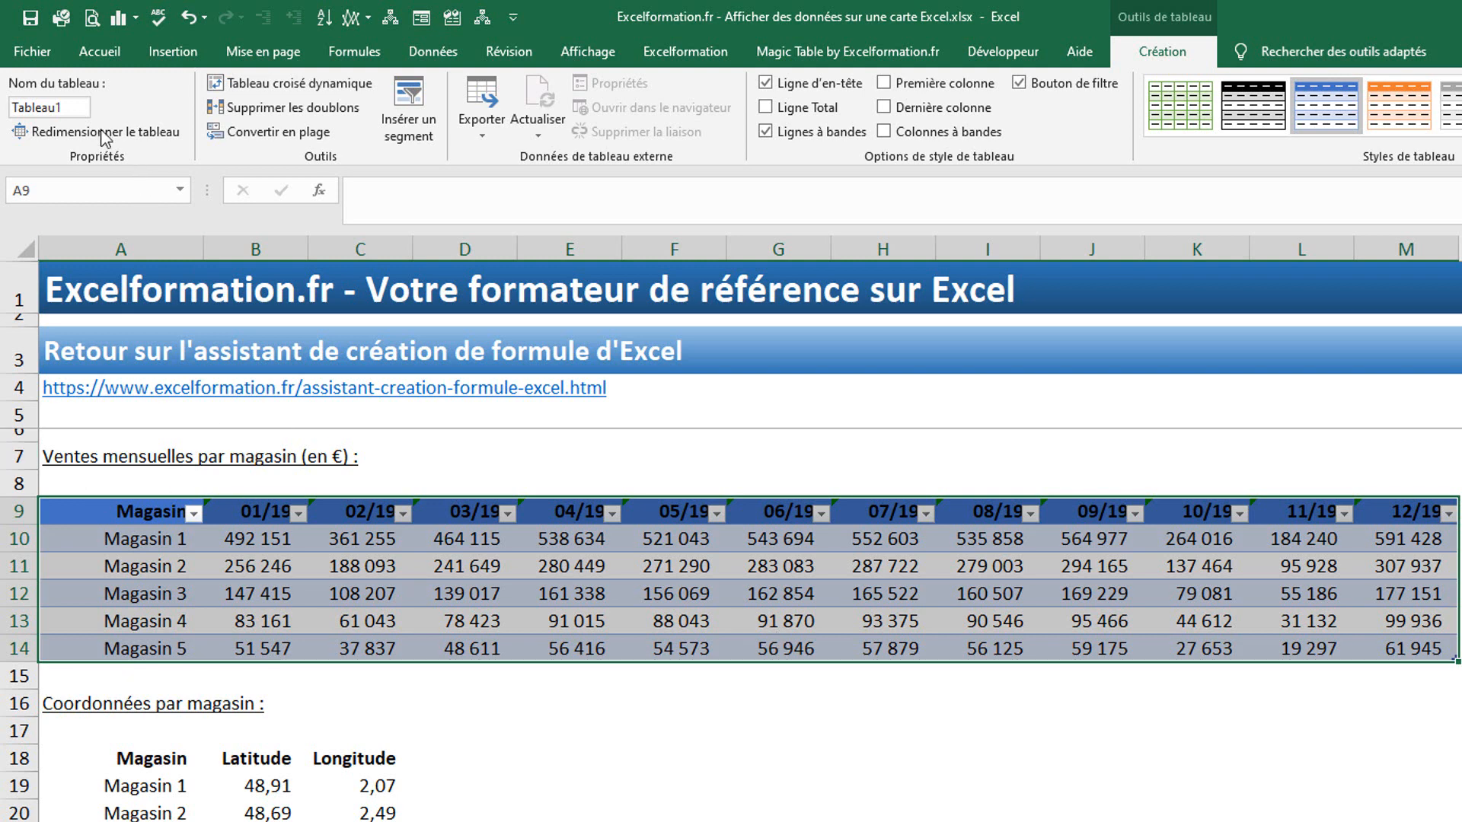
- Name the monthly sales table baseVentes
{"action": "left_click_drag", "start_coordinate": [67, 109], "coordinate": [124, 114]}
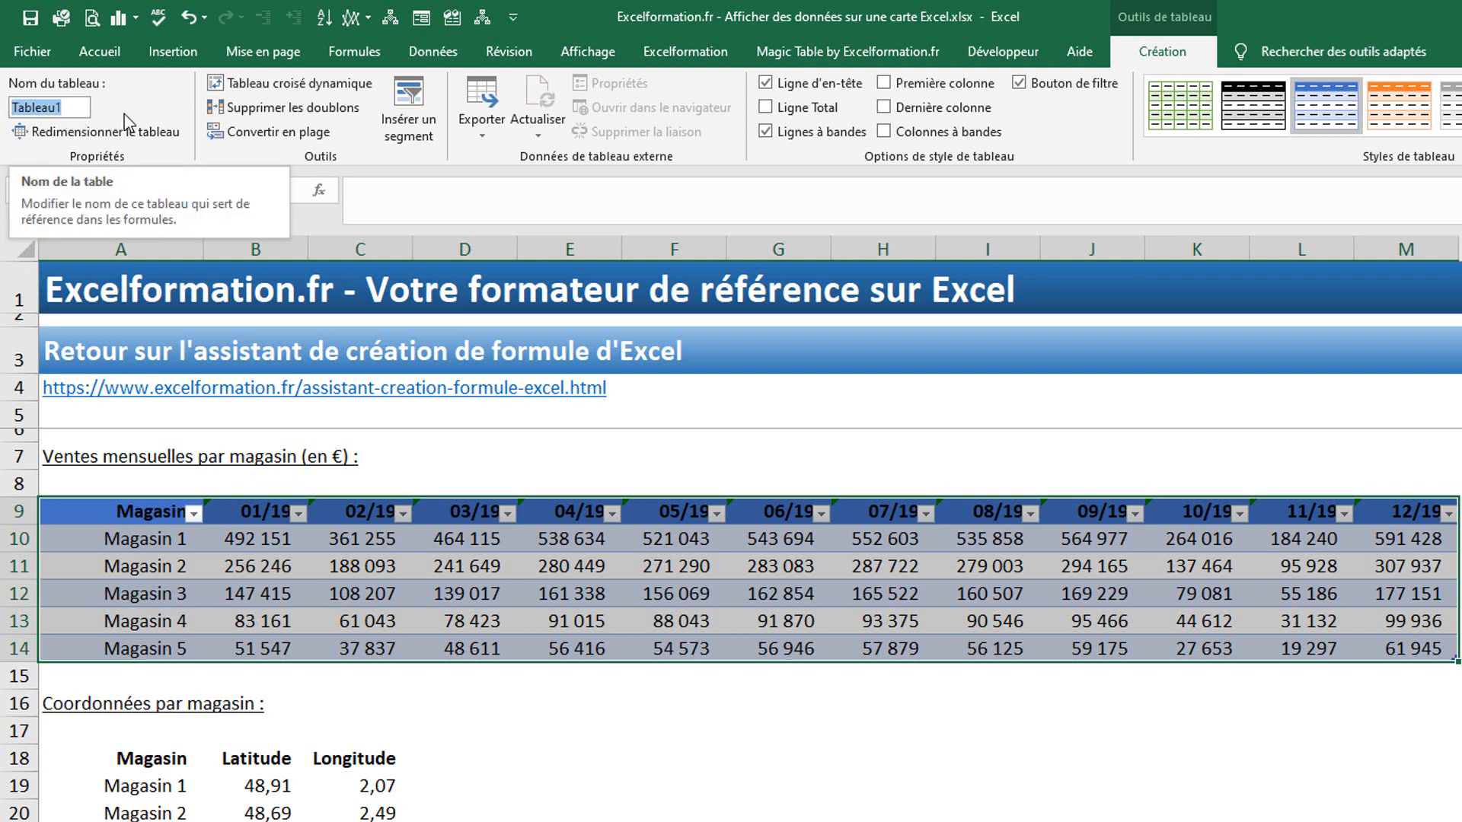
{"action": "type", "text": "base"}
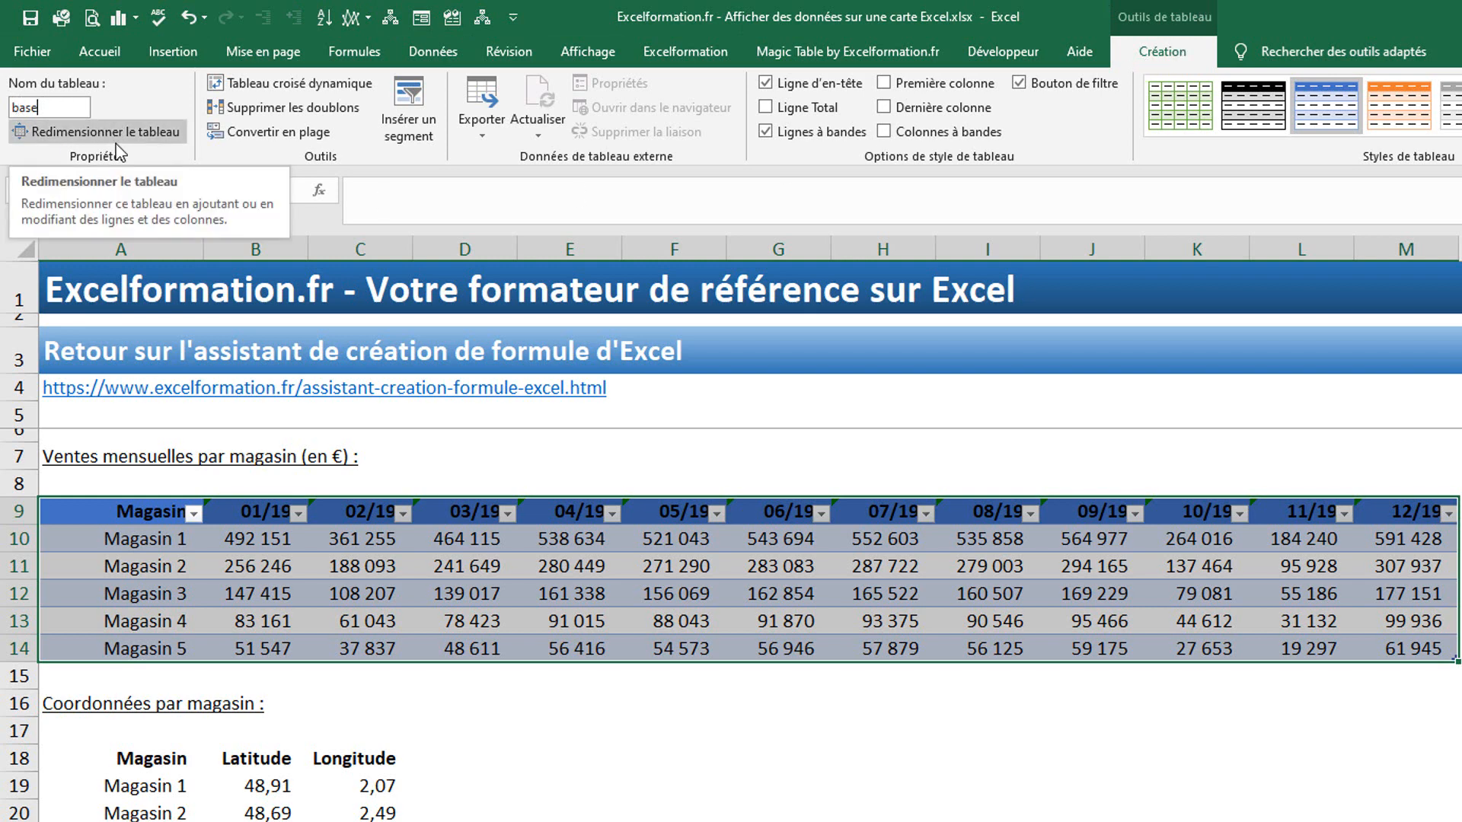
{"action": "type", "text": "Ventes"}
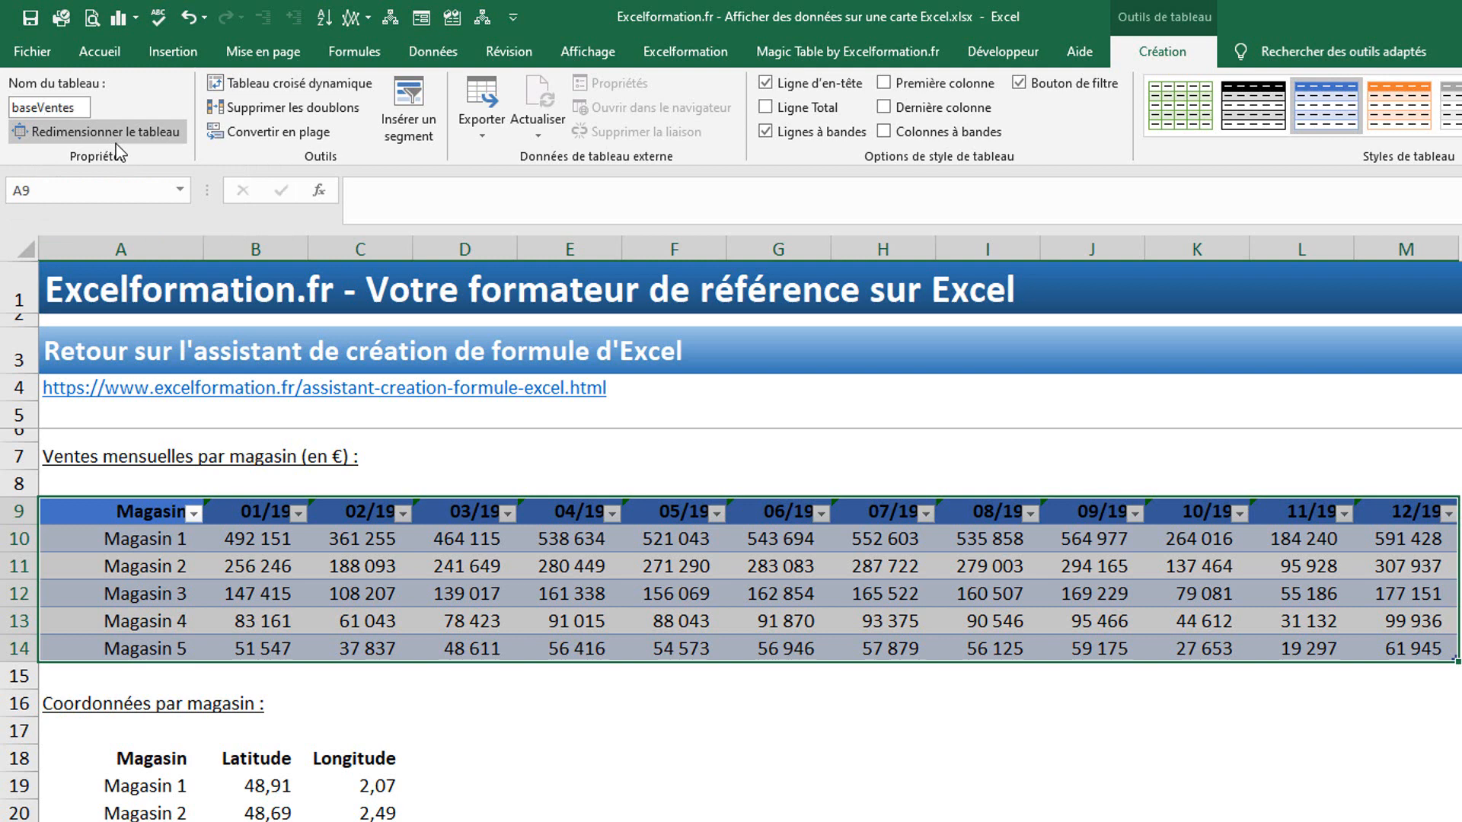
{"action": "key", "text": "Return"}
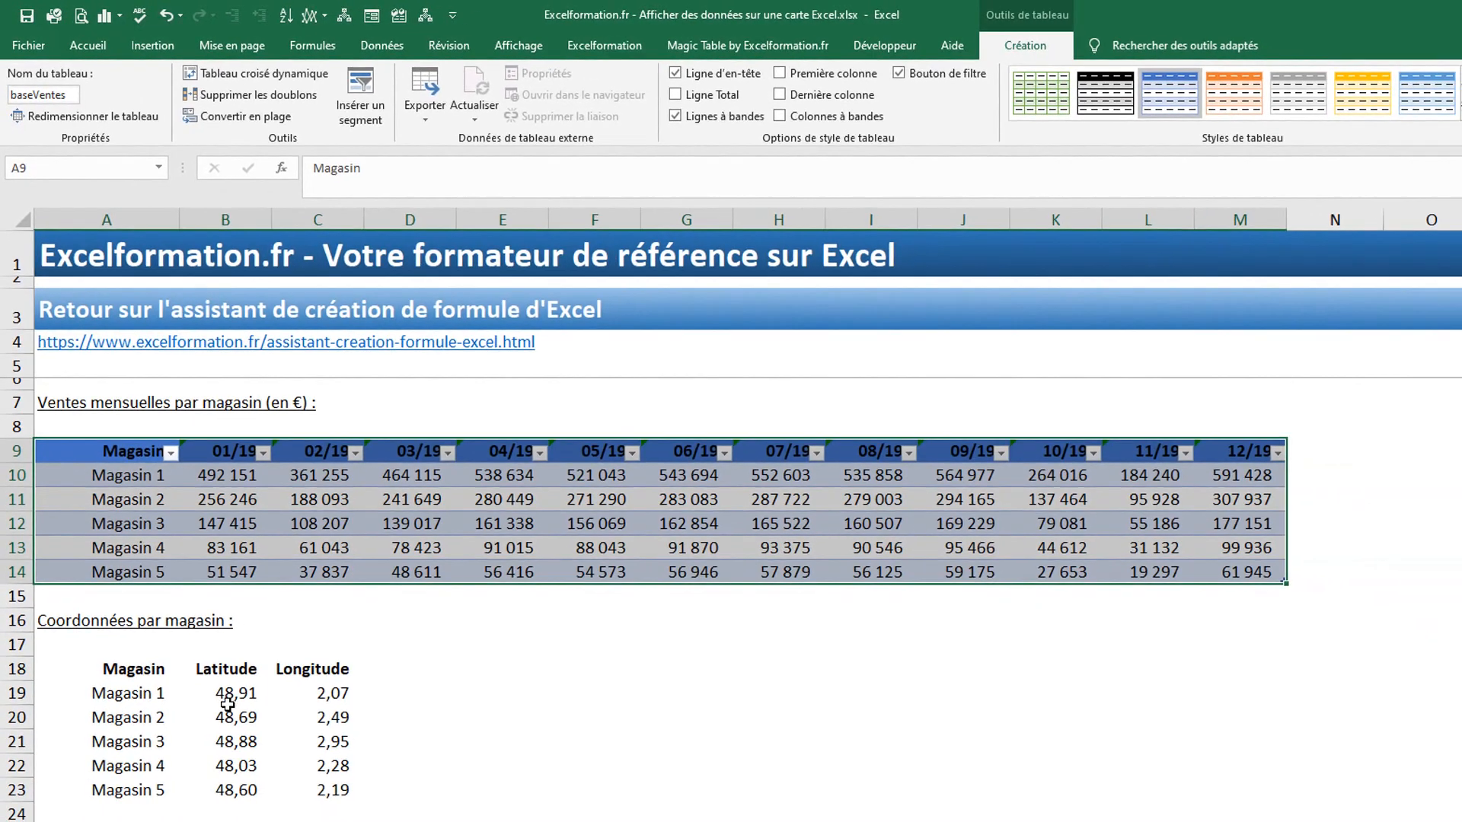
- Convert the store coordinates range A18:C23 into a table with headers
{"action": "left_click", "coordinate": [227, 713]}
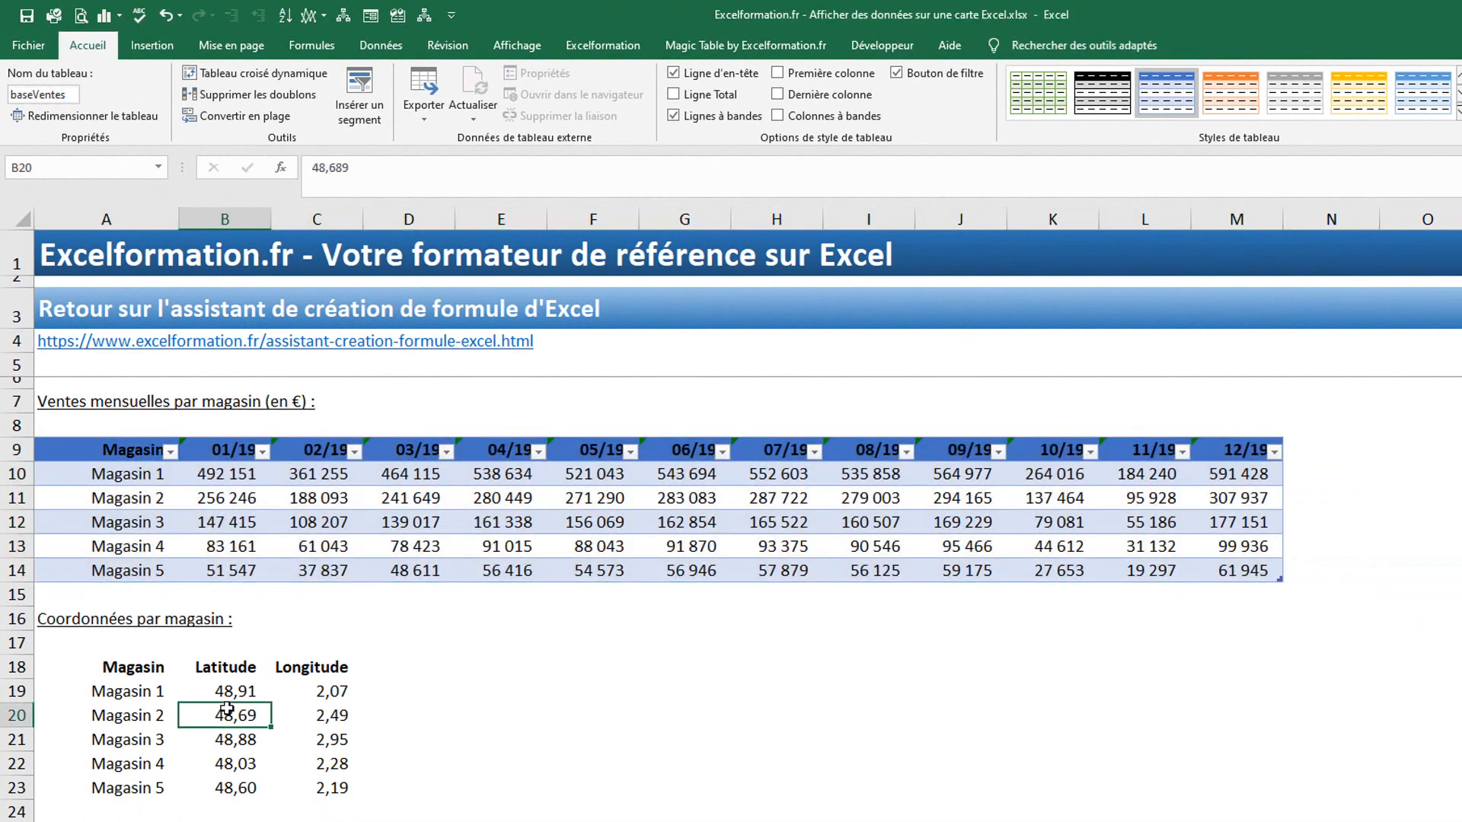
{"action": "left_click", "coordinate": [151, 46]}
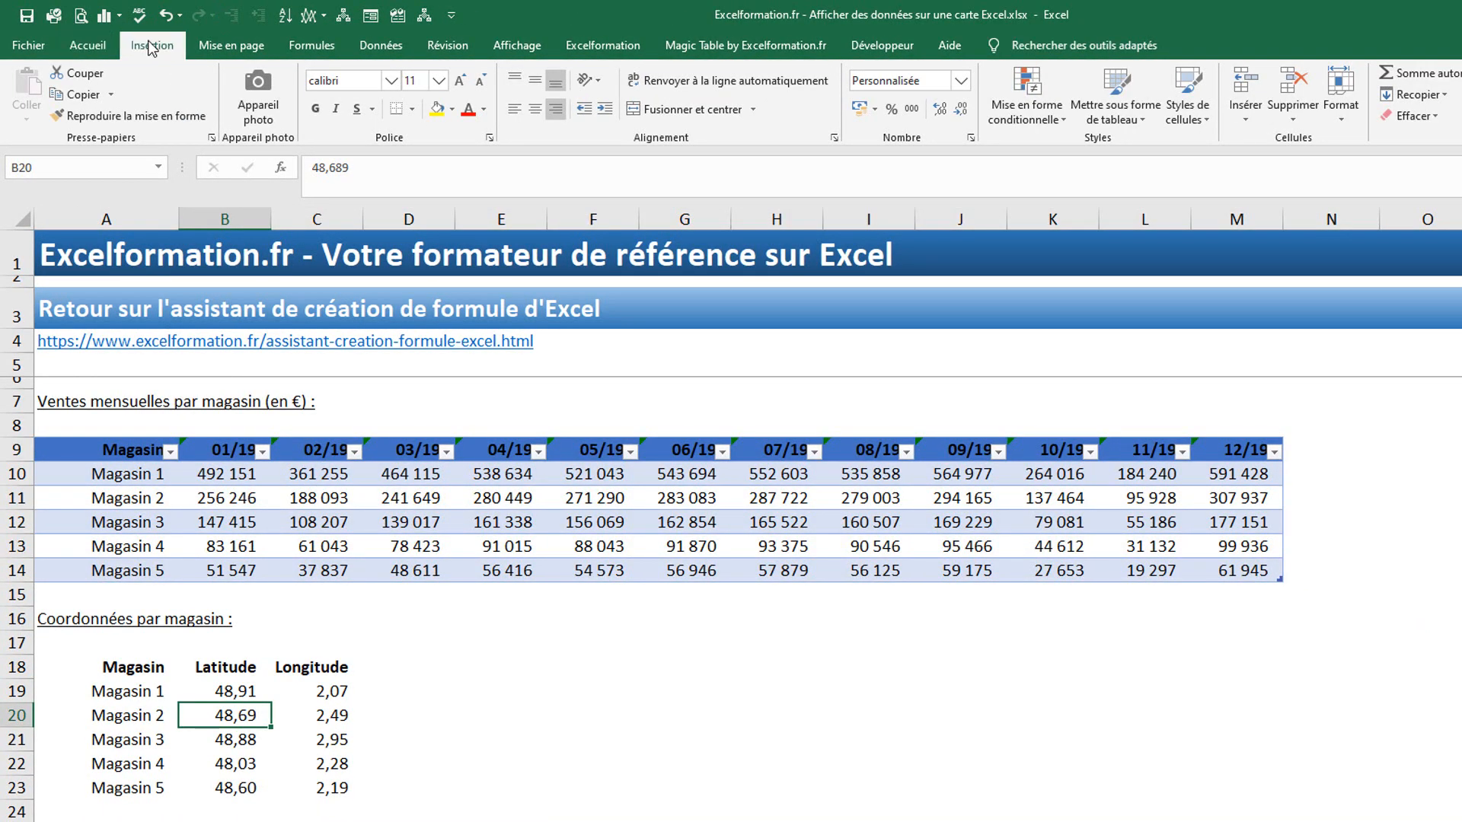
{"action": "left_click", "coordinate": [188, 95]}
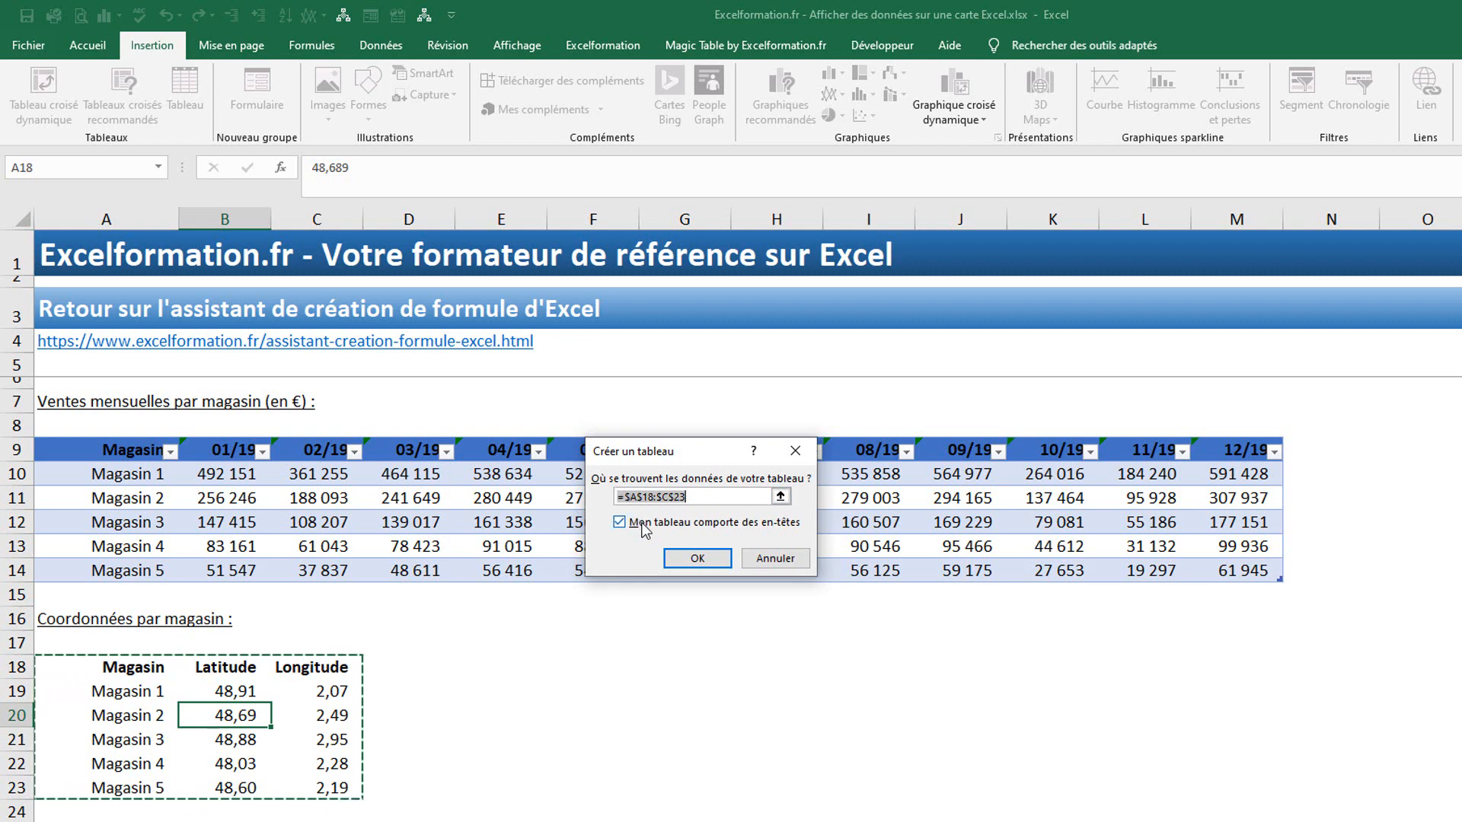
{"action": "left_click", "coordinate": [696, 562]}
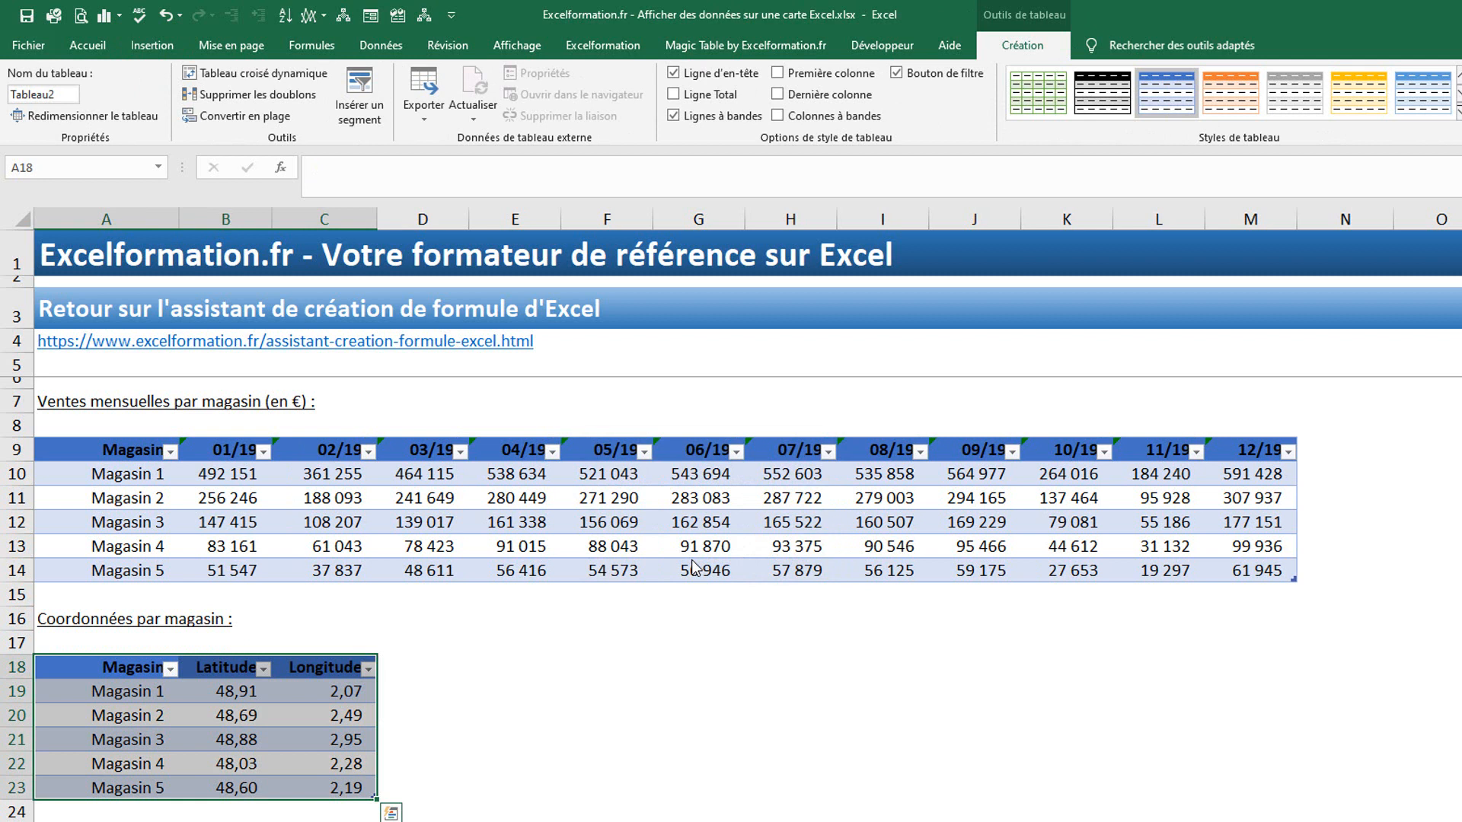
- Name the store coordinates table baseGPS
{"action": "left_click", "coordinate": [55, 95]}
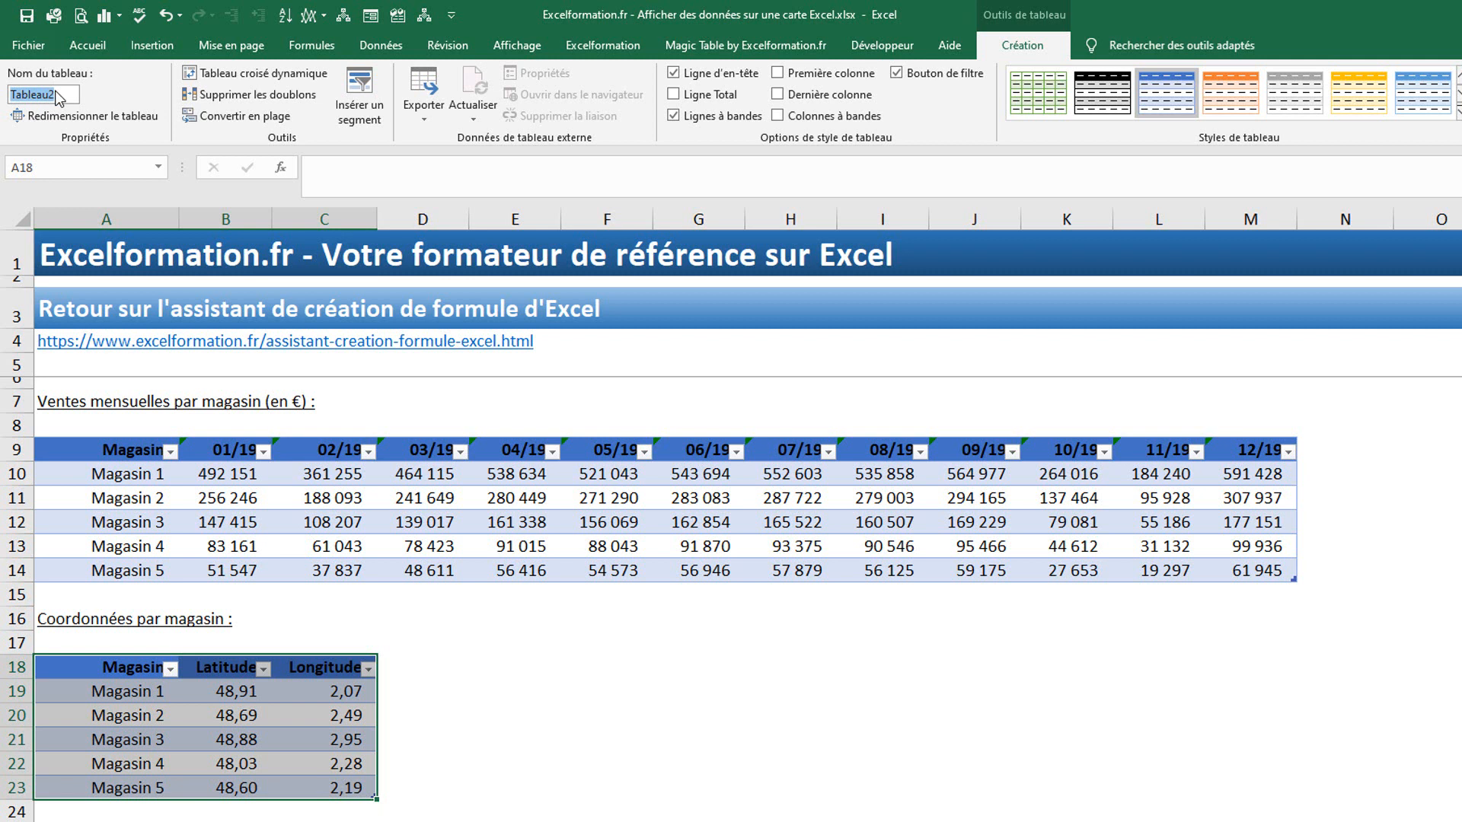
{"action": "type", "text": "baseGPS"}
{"action": "key", "text": "Return"}
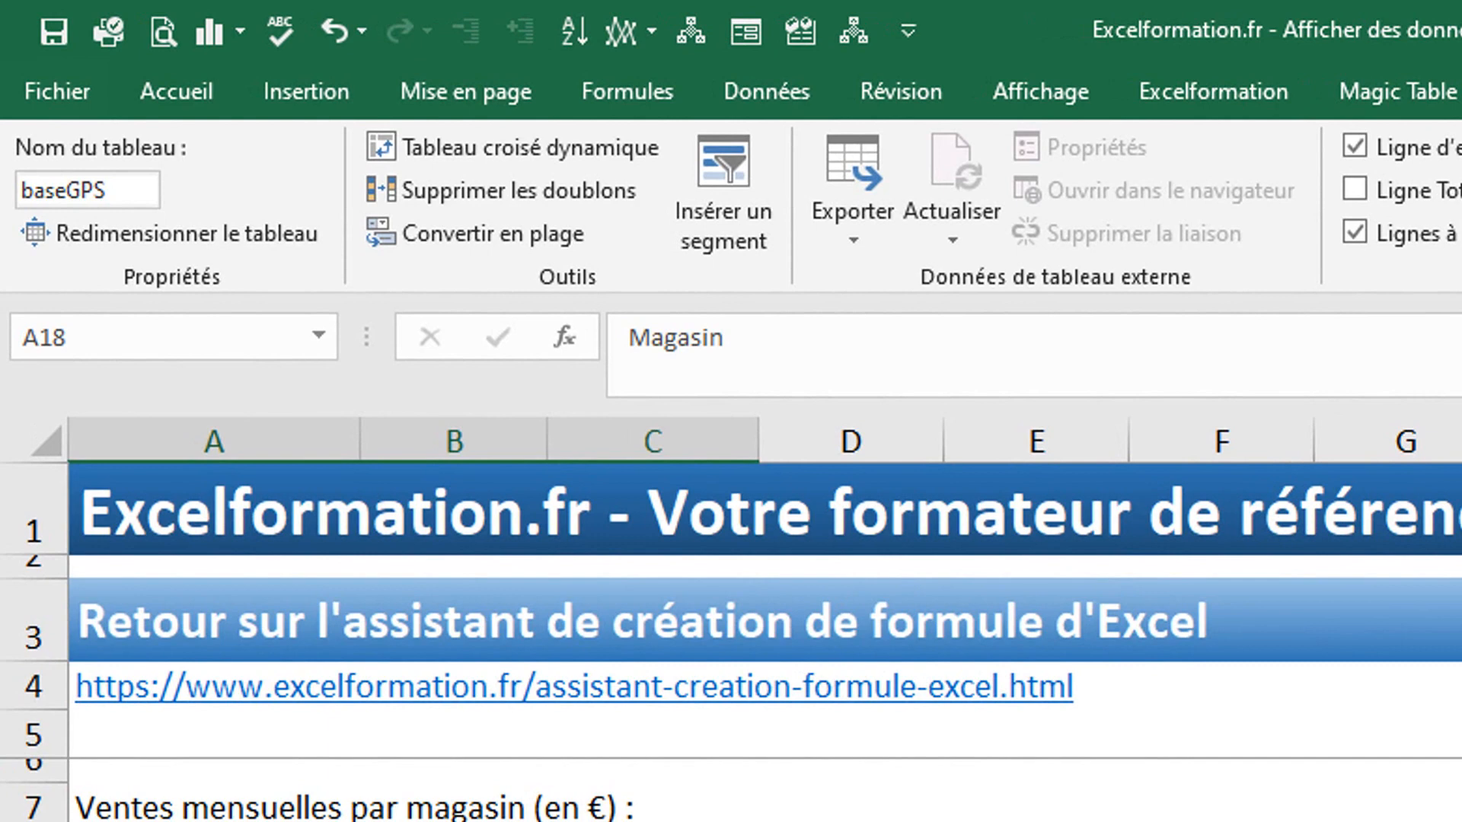
- Start a new table relationship with baseVentes as the table and baseGPS as the related table
{"action": "left_click", "coordinate": [746, 90]}
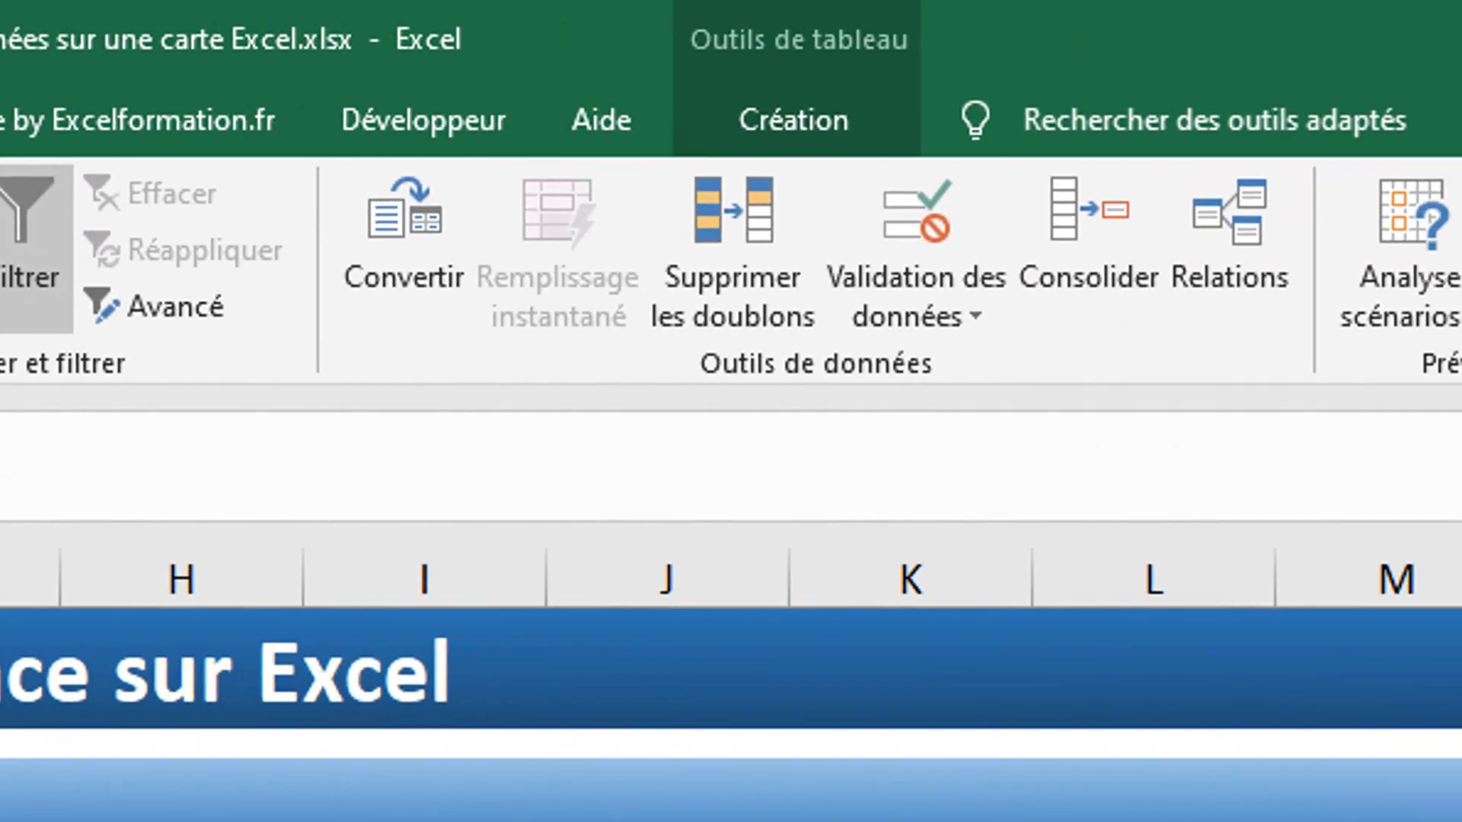
{"action": "left_click", "coordinate": [1089, 244]}
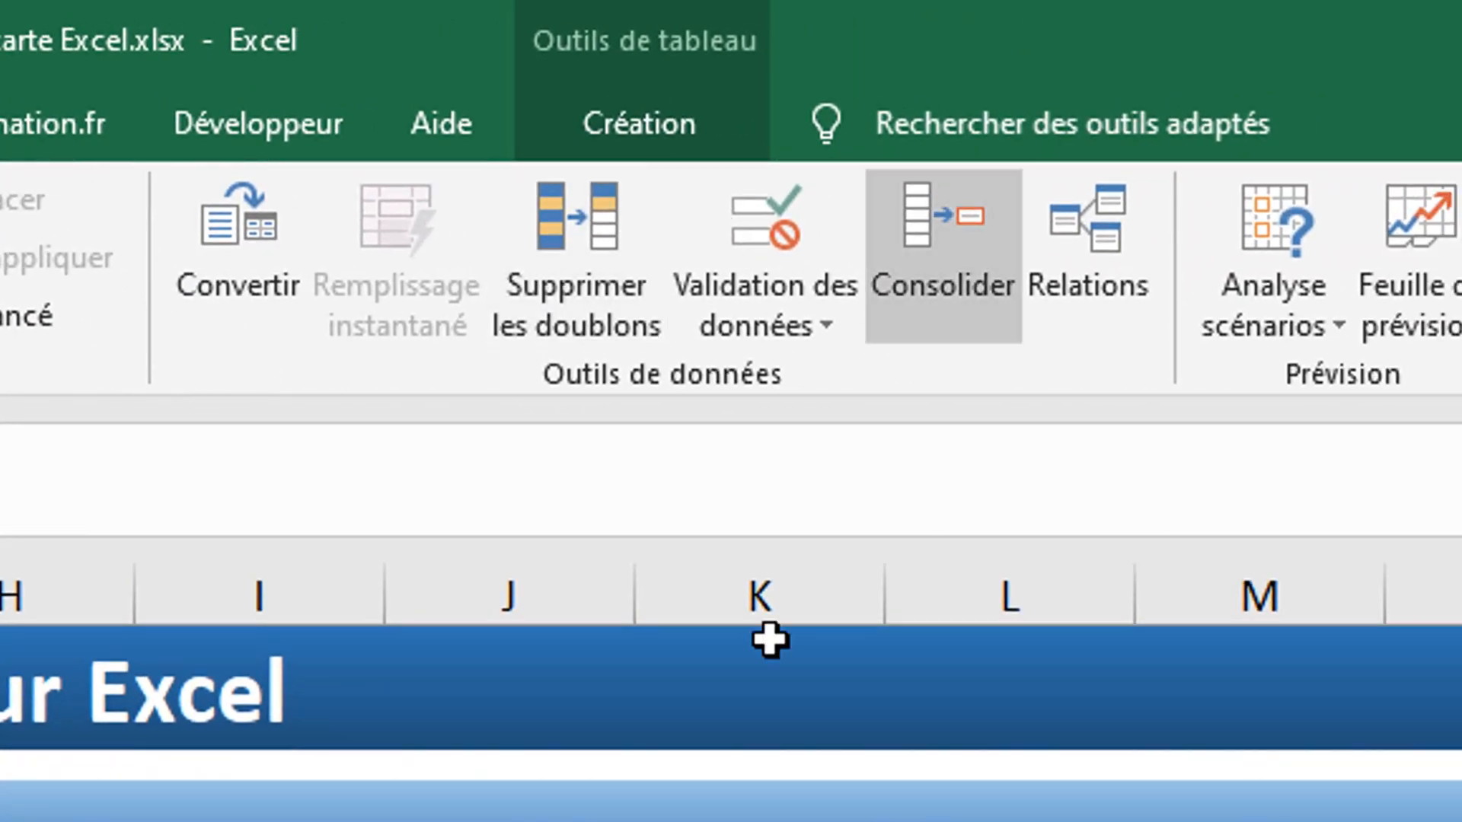
{"action": "left_click", "coordinate": [1101, 294]}
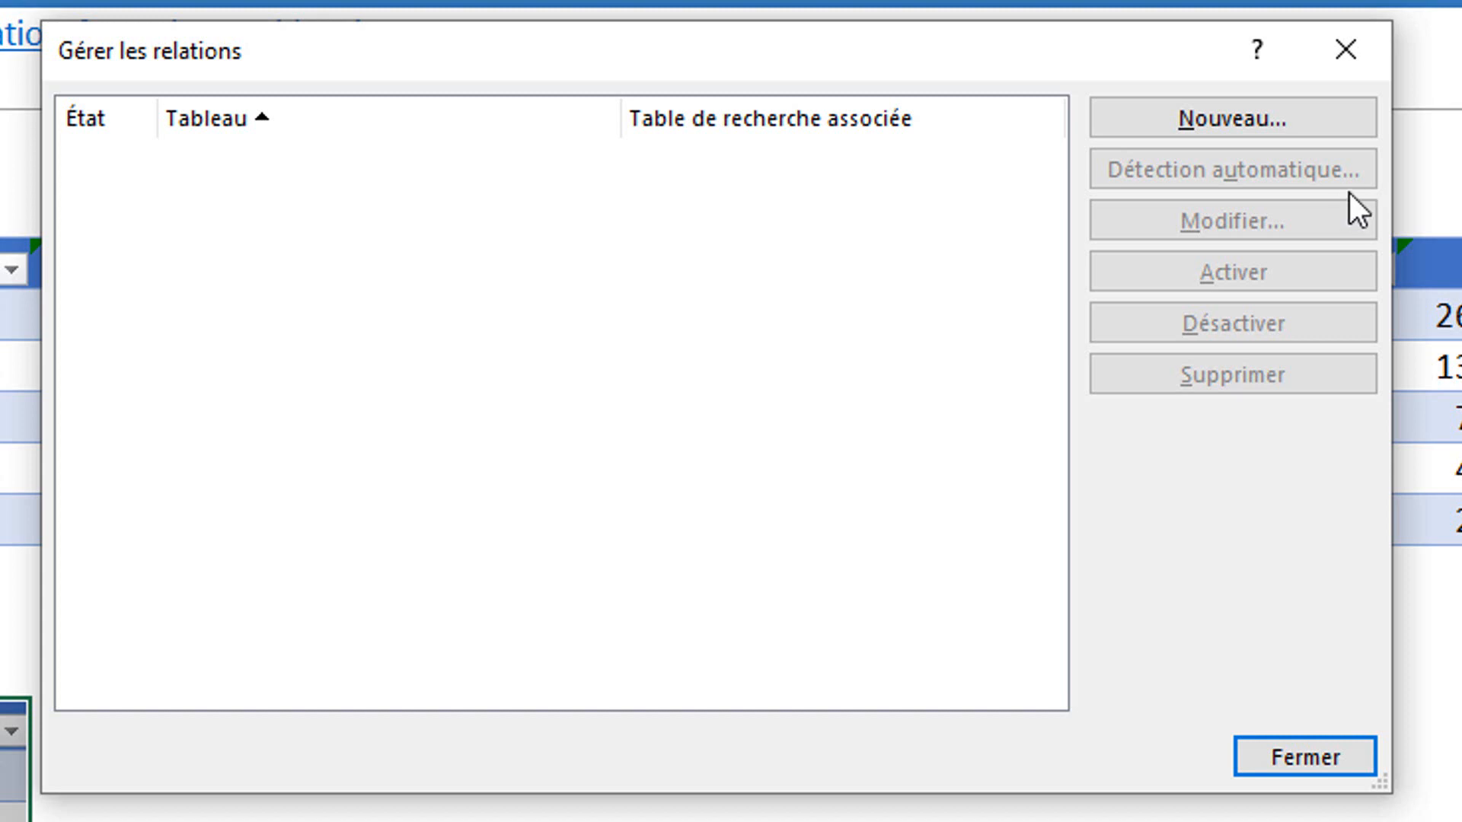
{"action": "left_click", "coordinate": [1310, 123]}
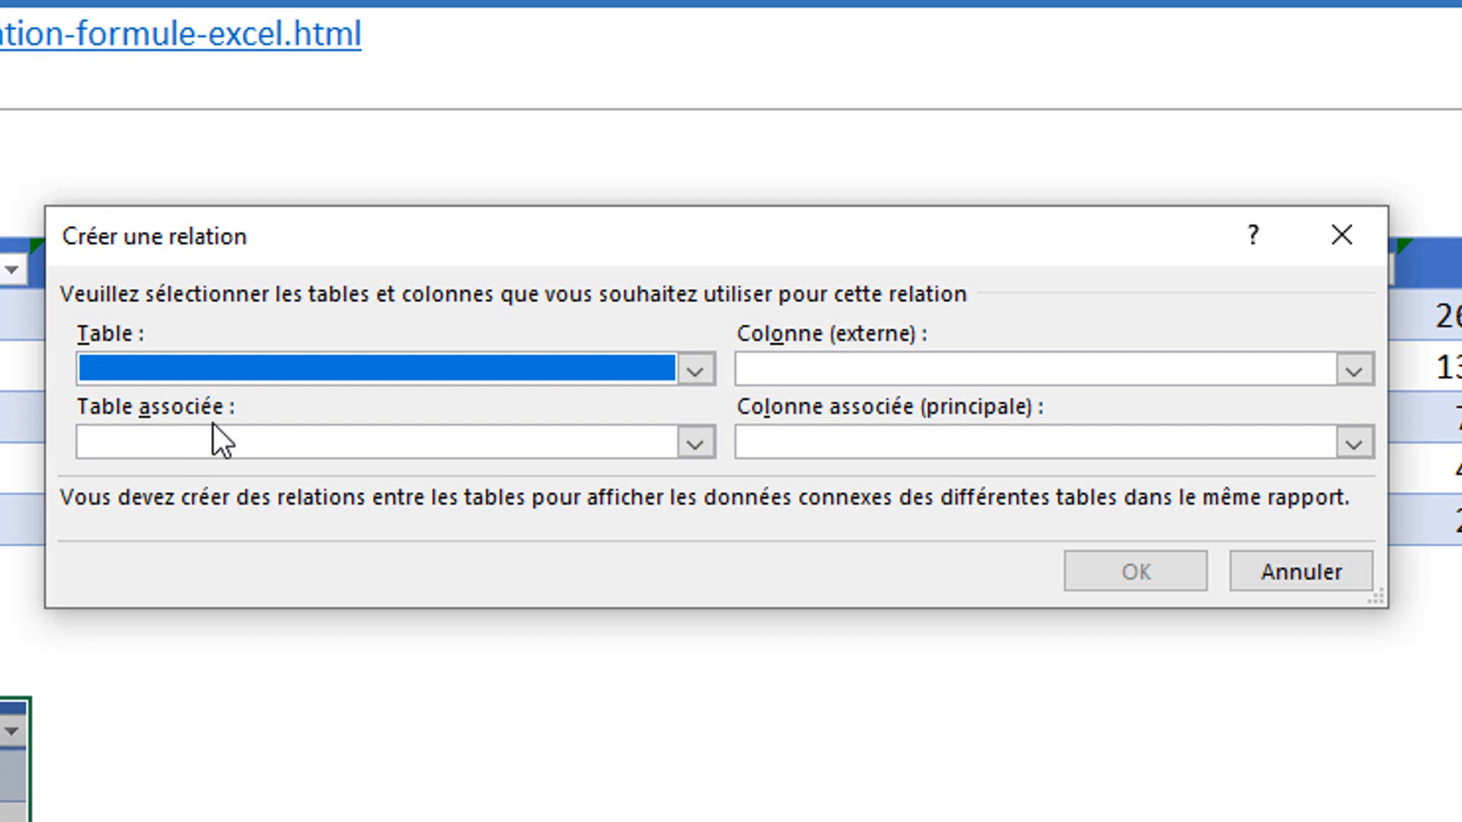
{"action": "left_click", "coordinate": [694, 370]}
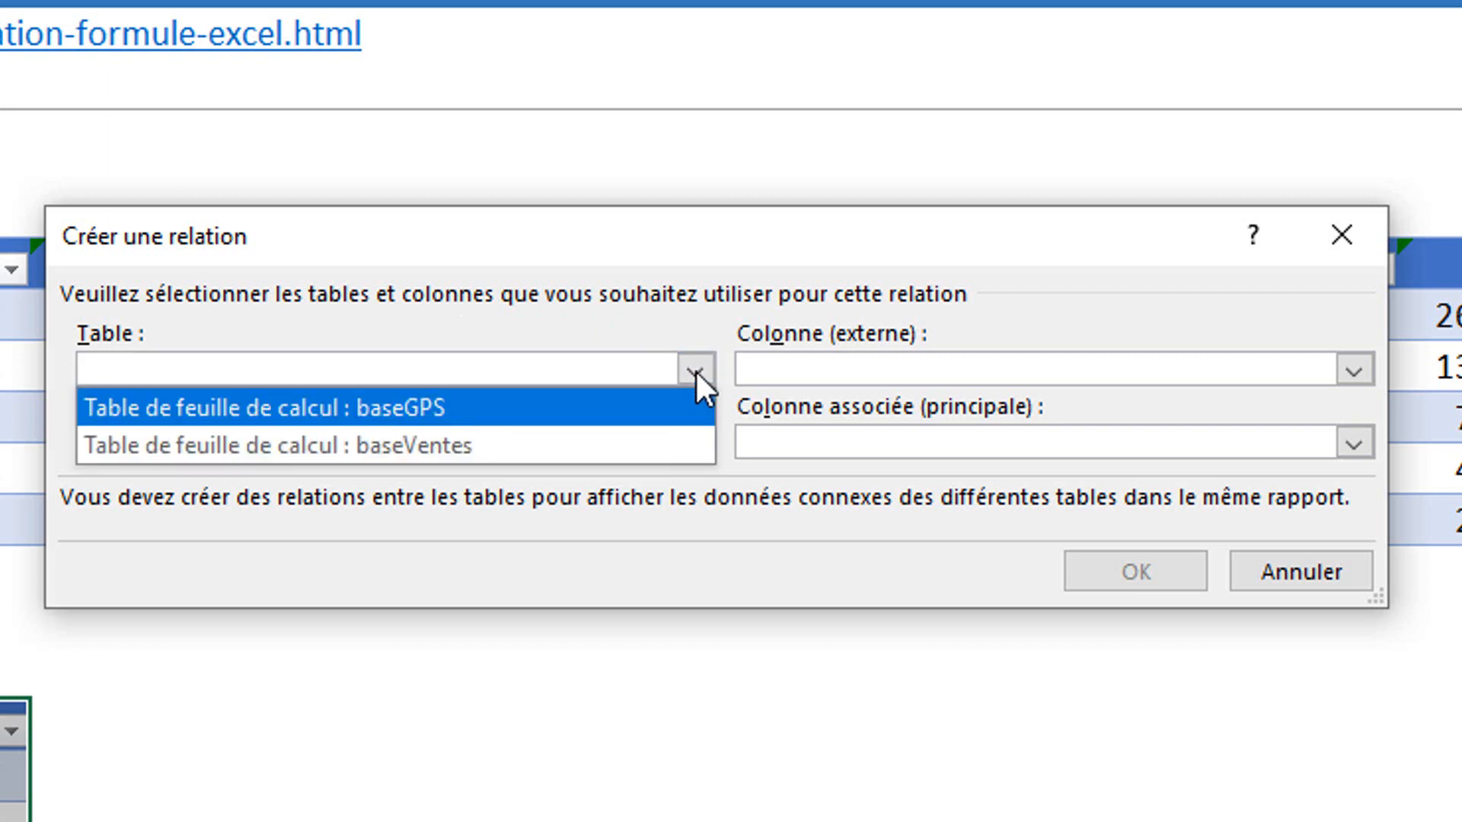
{"action": "left_click", "coordinate": [449, 442]}
{"action": "left_click", "coordinate": [449, 440]}
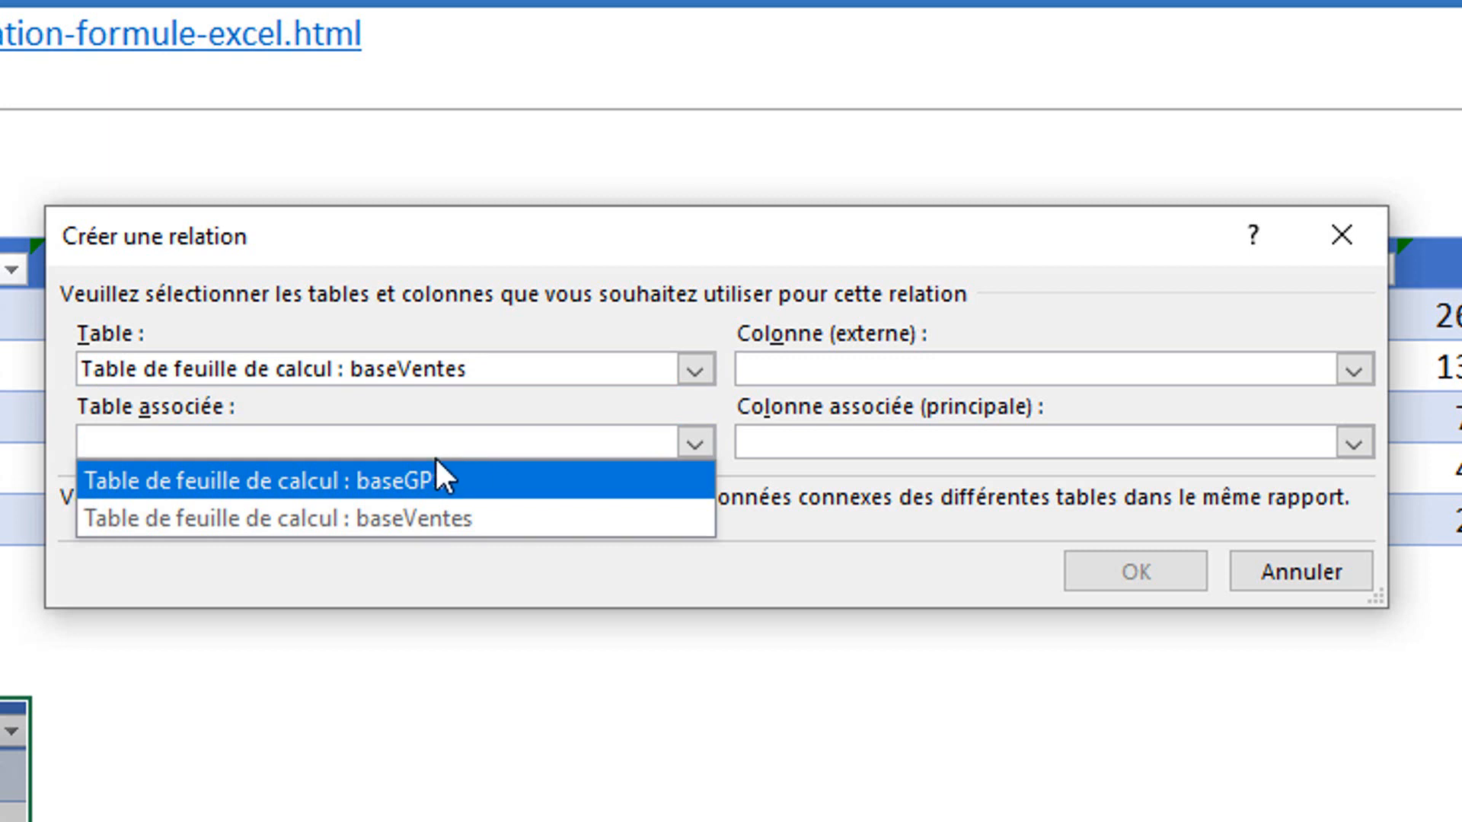
{"action": "left_click", "coordinate": [435, 479]}
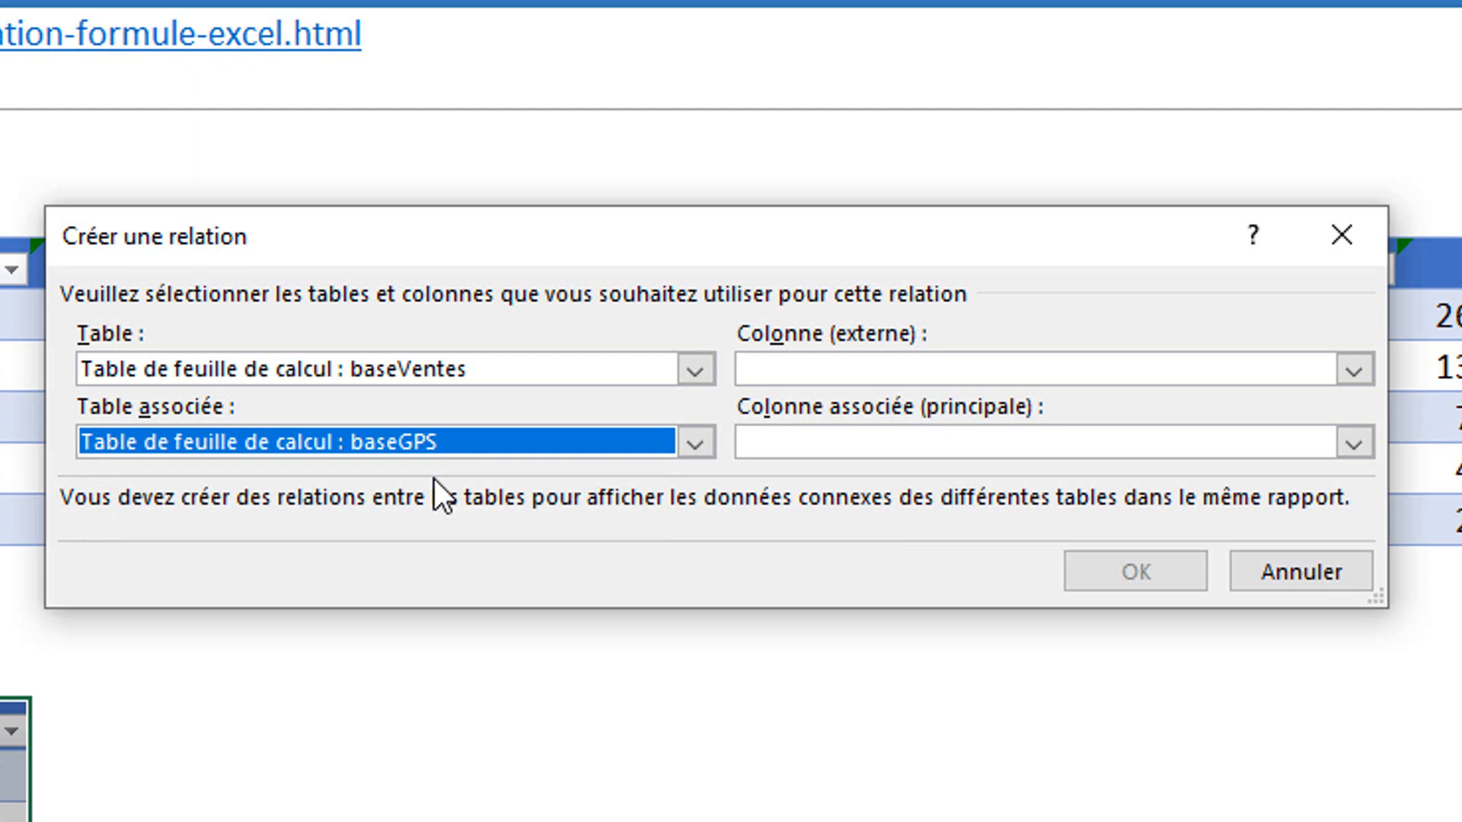
- Link the two tables through the Magasin column on both sides, then create the relationship and close the relationship manager
{"action": "left_click", "coordinate": [999, 372]}
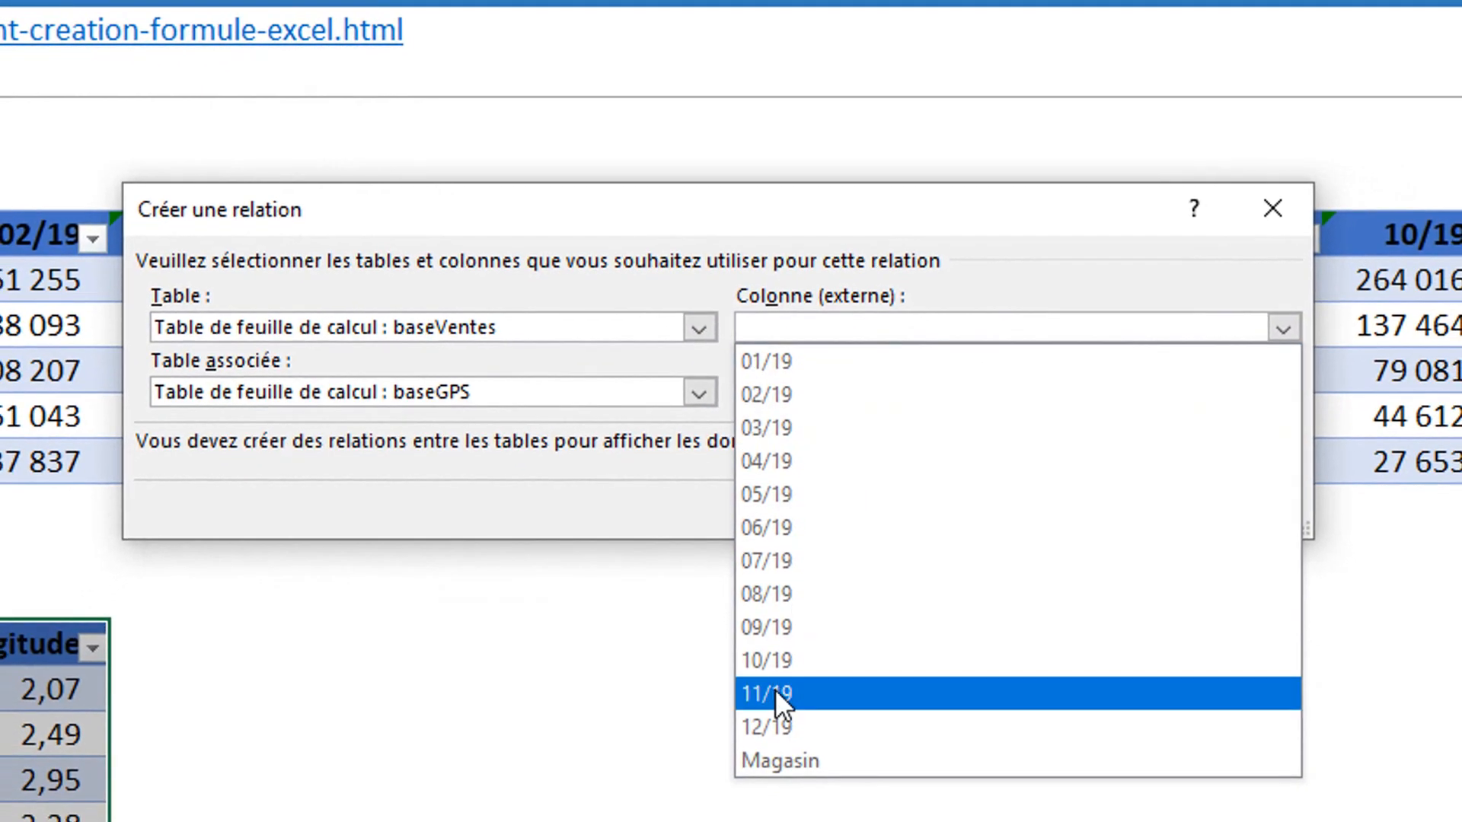
{"action": "left_click", "coordinate": [850, 767]}
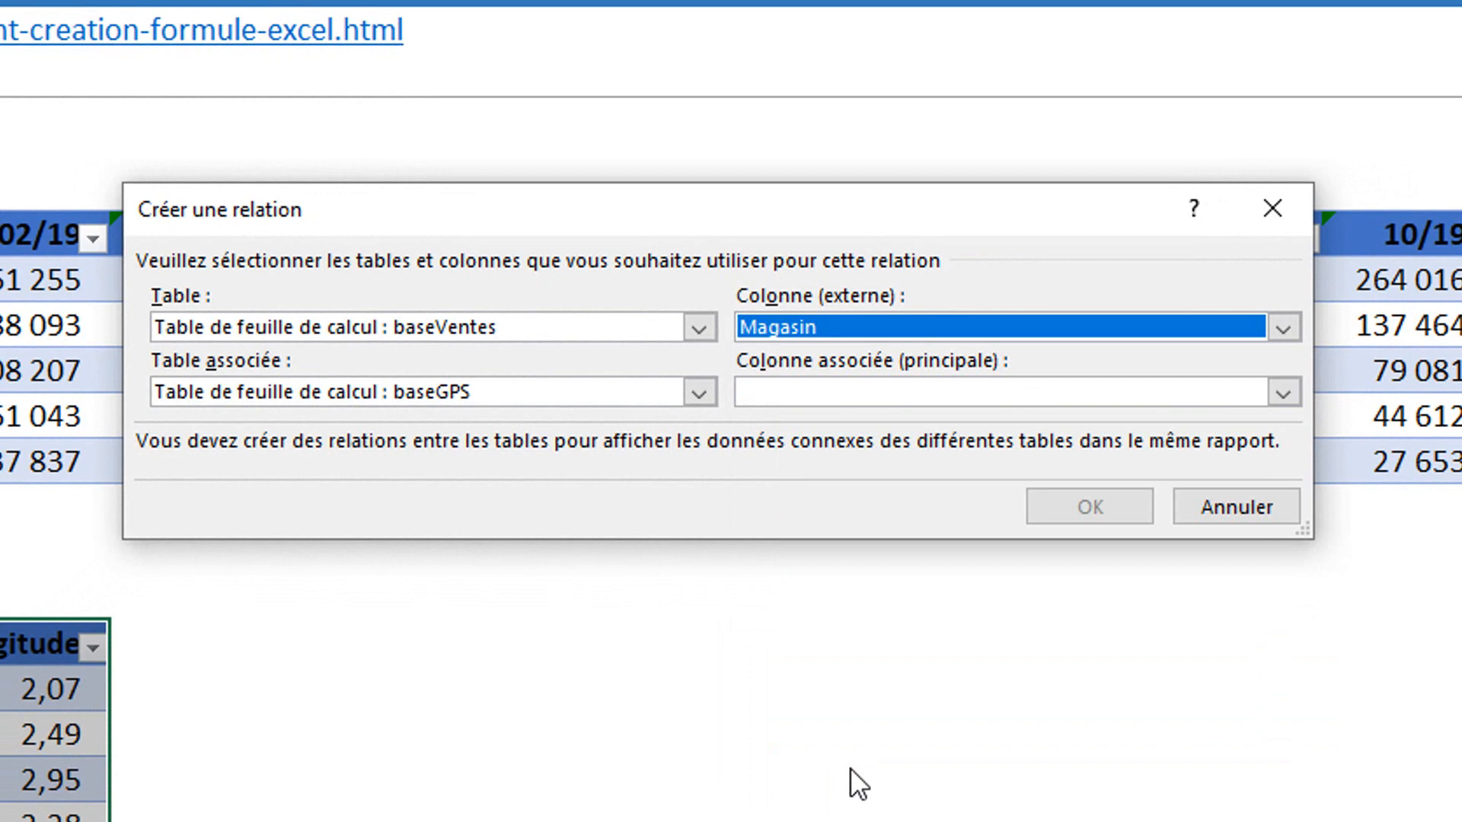
{"action": "left_click", "coordinate": [934, 382]}
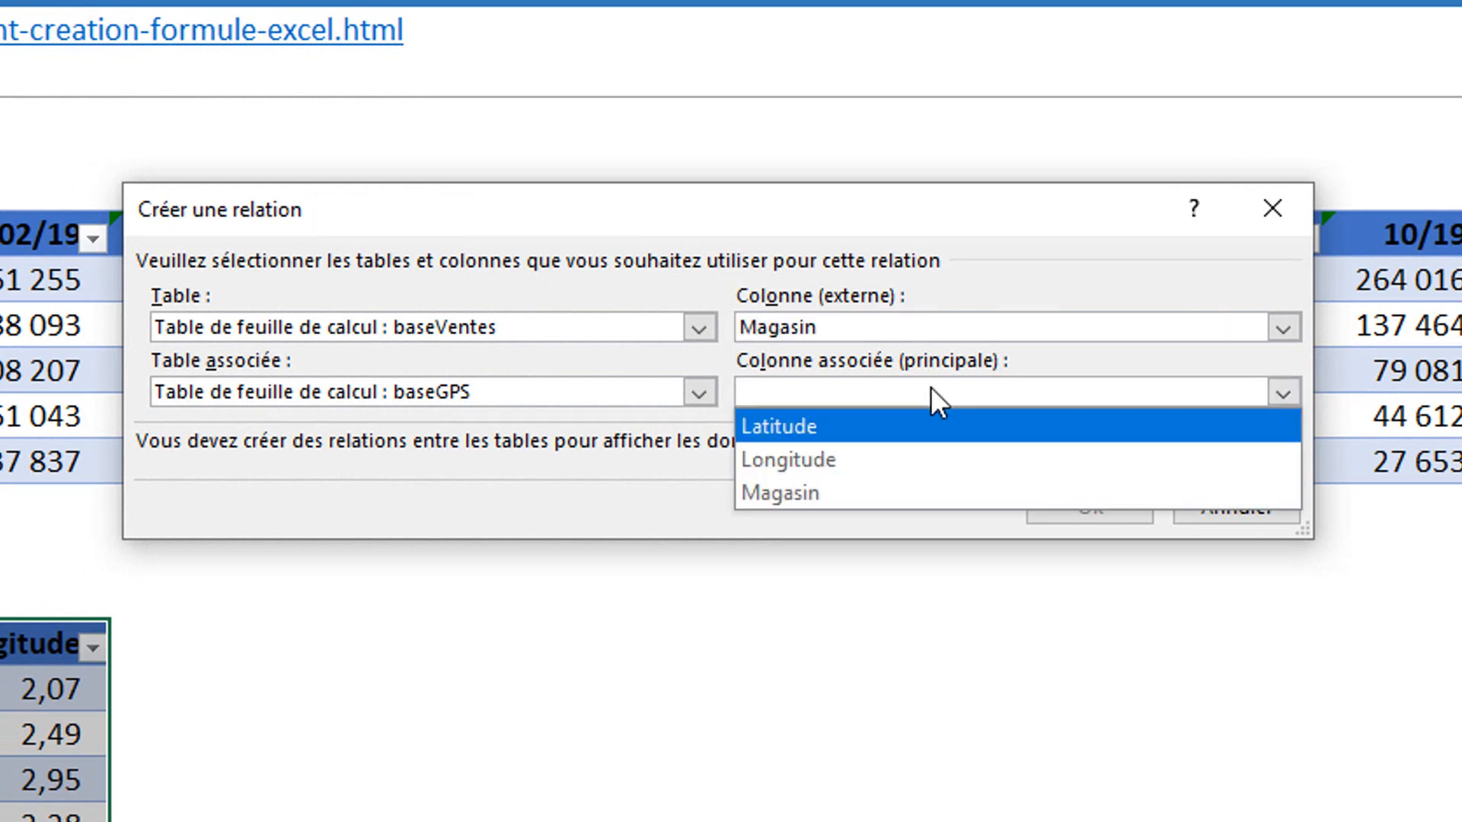
{"action": "left_click", "coordinate": [812, 487]}
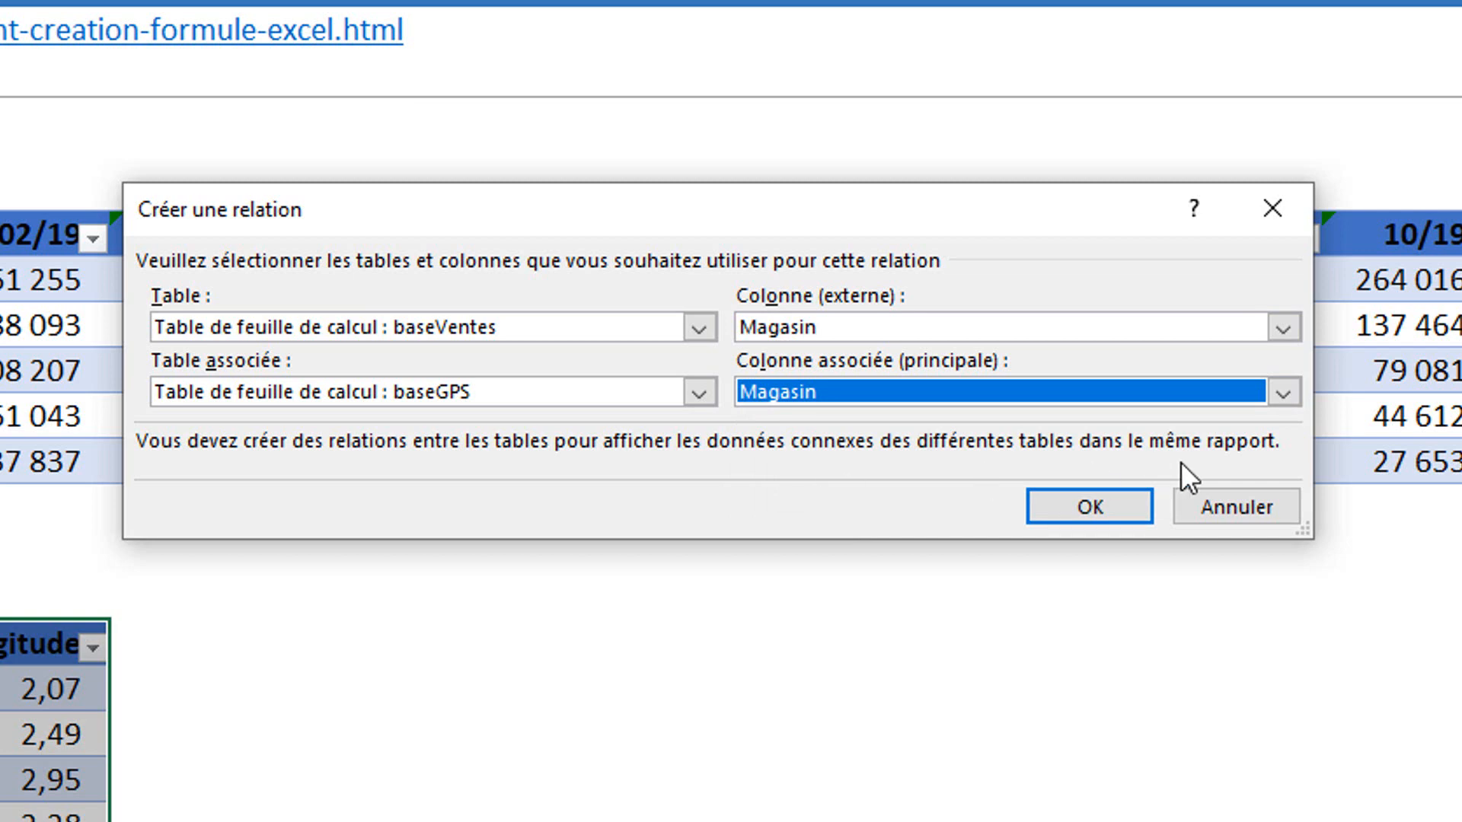
{"action": "left_click", "coordinate": [1113, 510]}
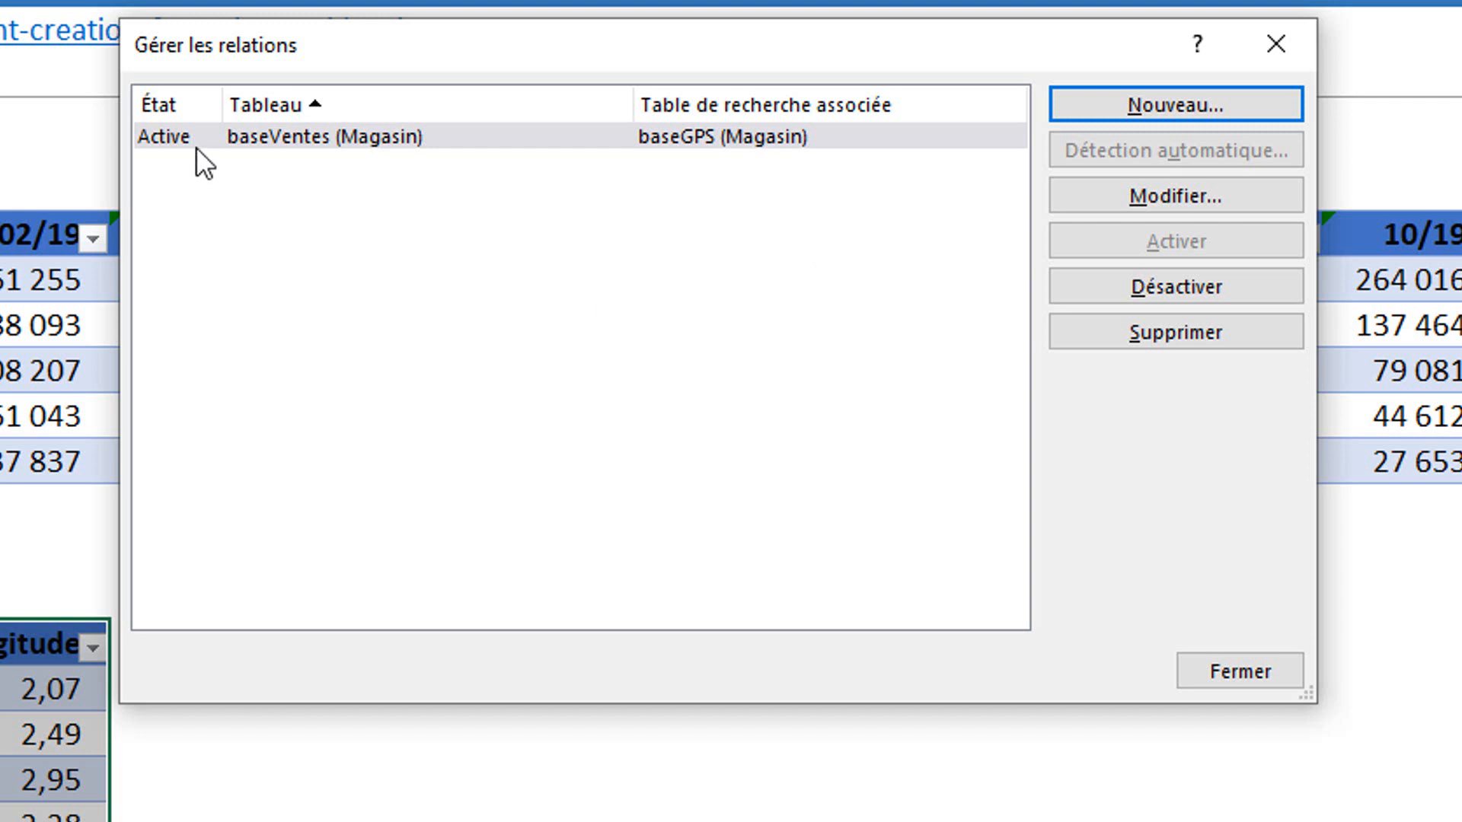
{"action": "left_click", "coordinate": [1277, 665]}
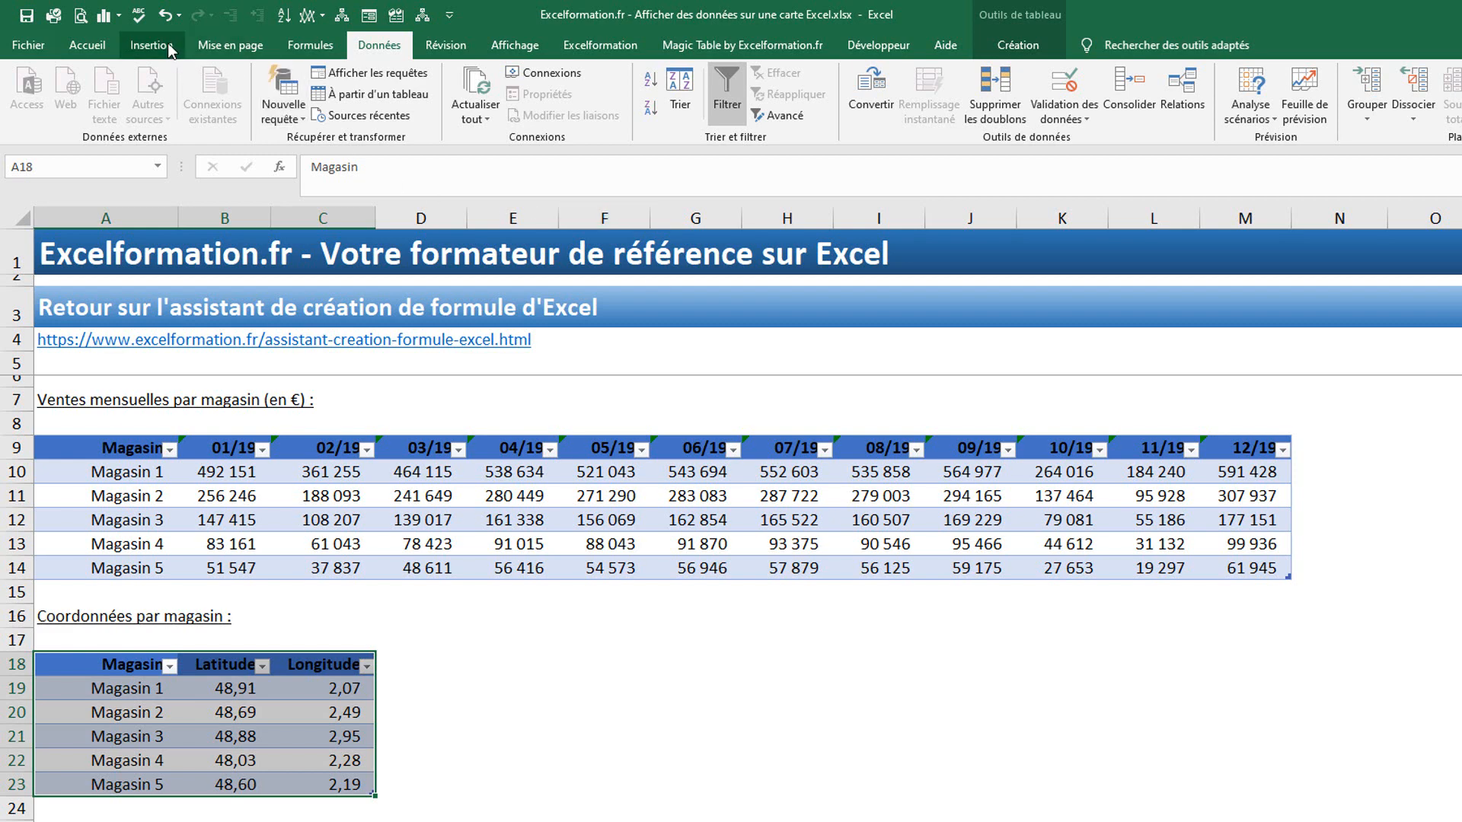
- Create a pivot table on a new worksheet using this workbook's data model as the source
{"action": "left_click", "coordinate": [148, 45]}
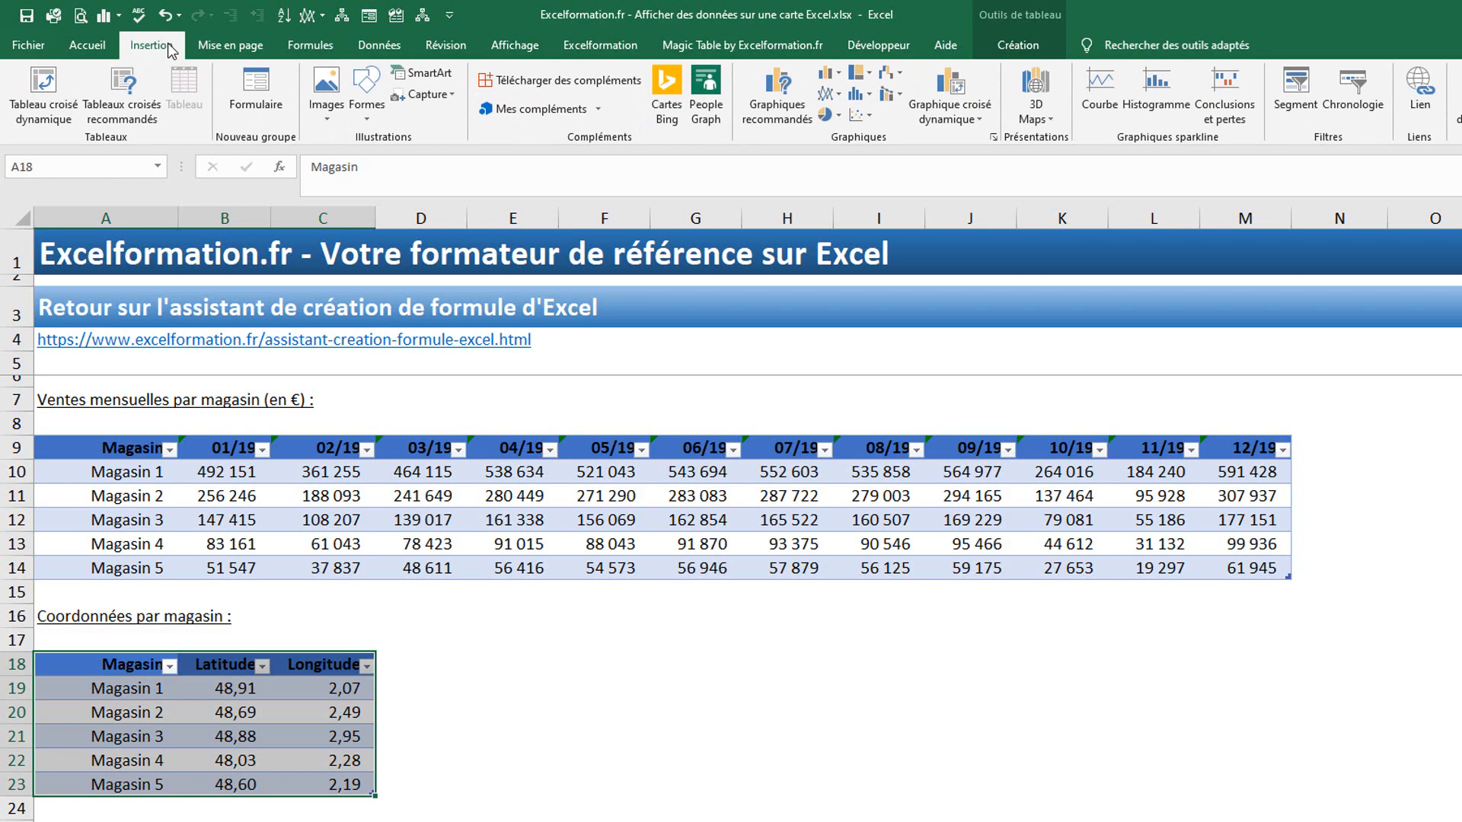
{"action": "left_click", "coordinate": [38, 94]}
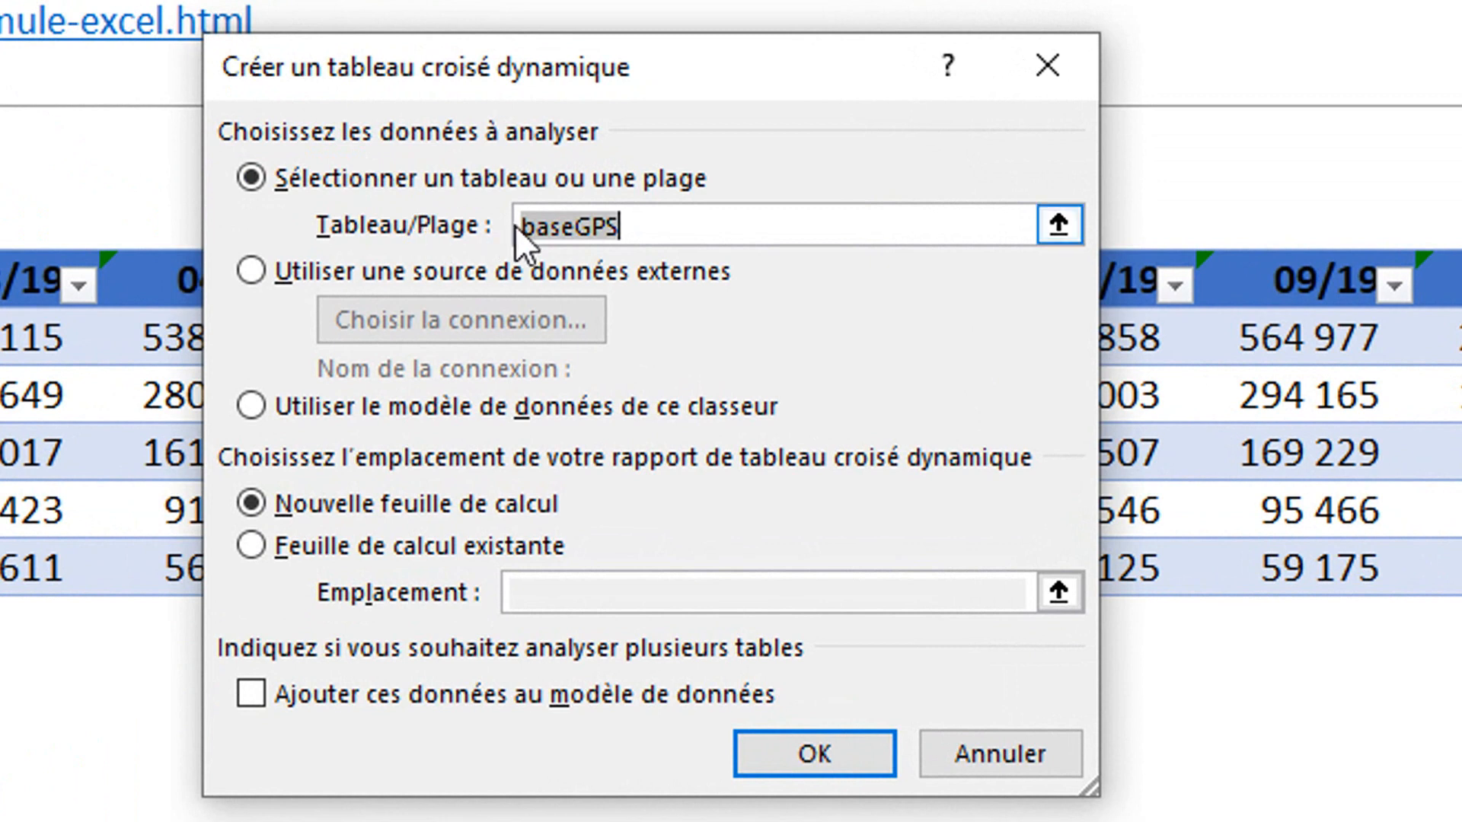
{"action": "left_click", "coordinate": [437, 406]}
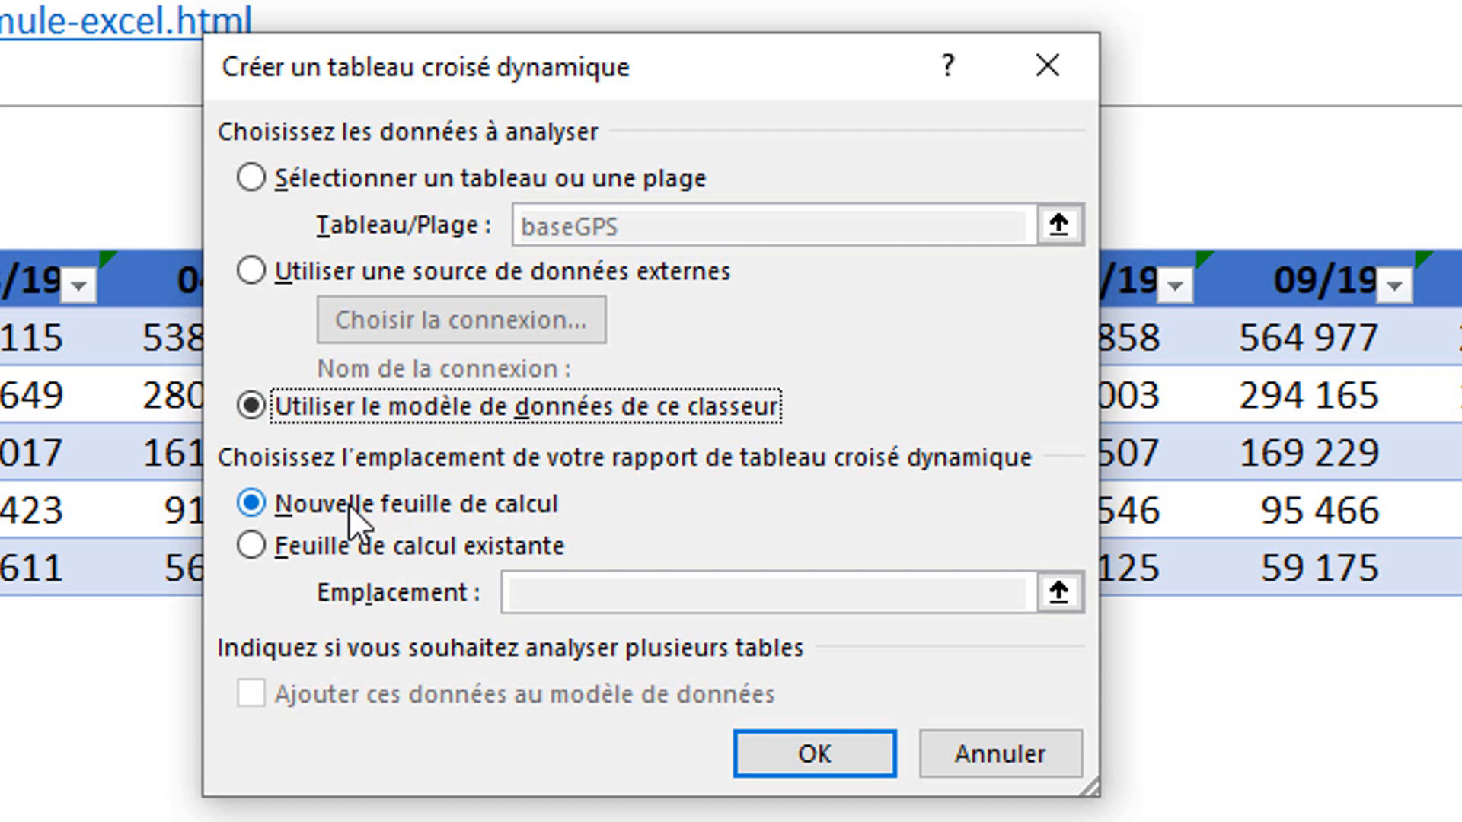
{"action": "left_click", "coordinate": [852, 750]}
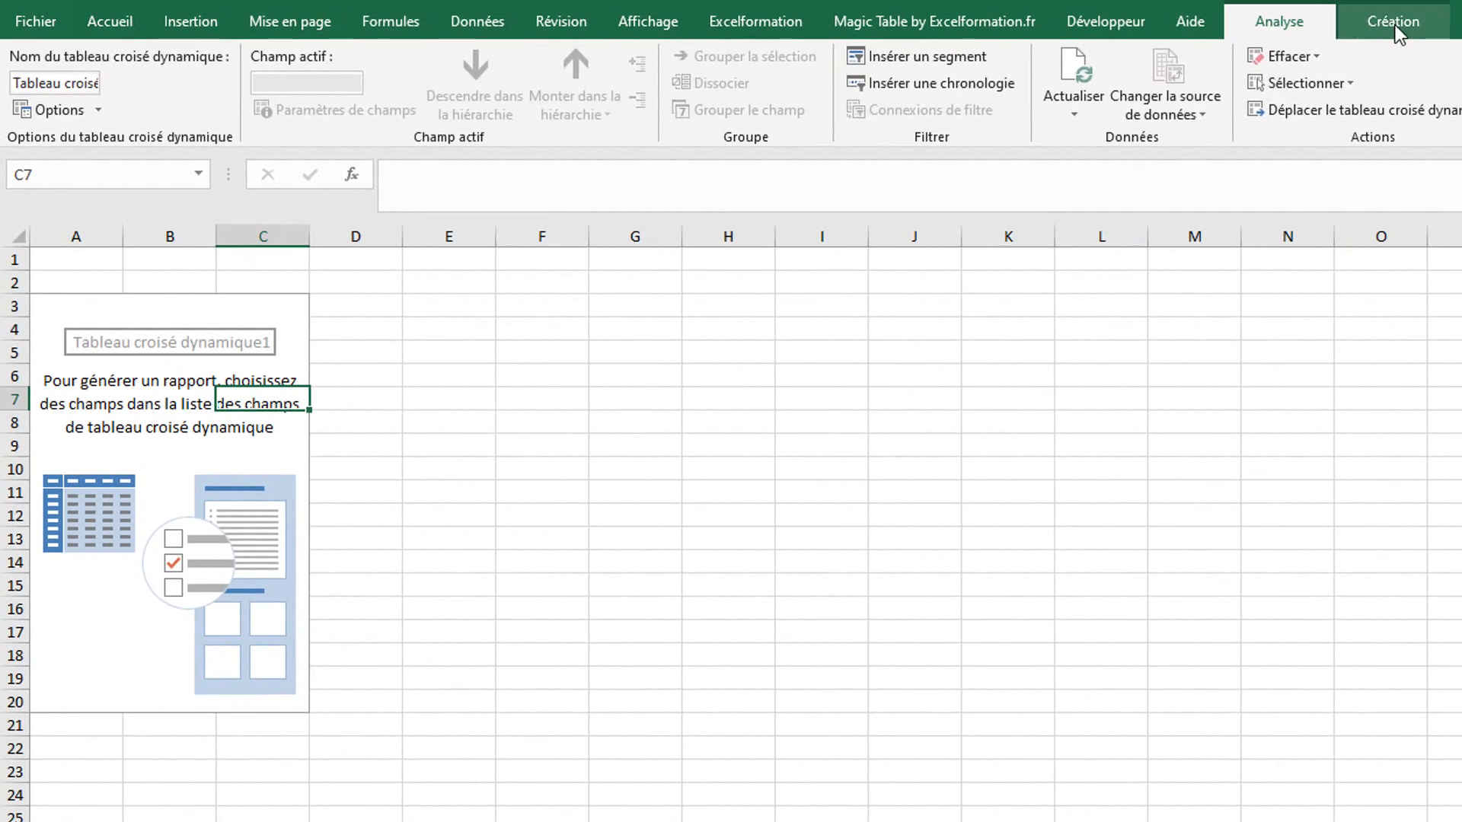
- Set the pivot table's report layout to tabular form
{"action": "left_click", "coordinate": [1393, 23]}
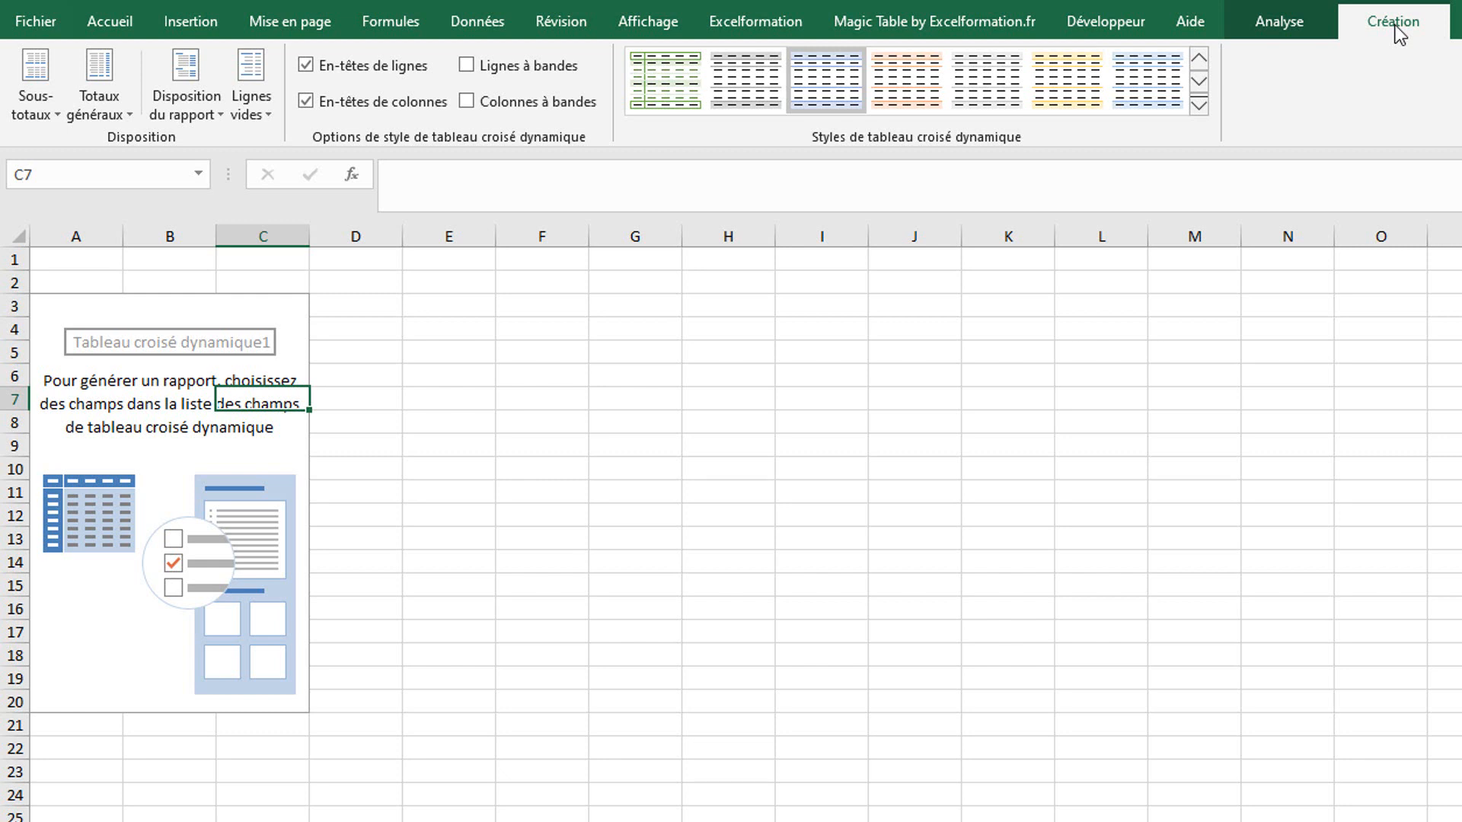
{"action": "left_click", "coordinate": [184, 111]}
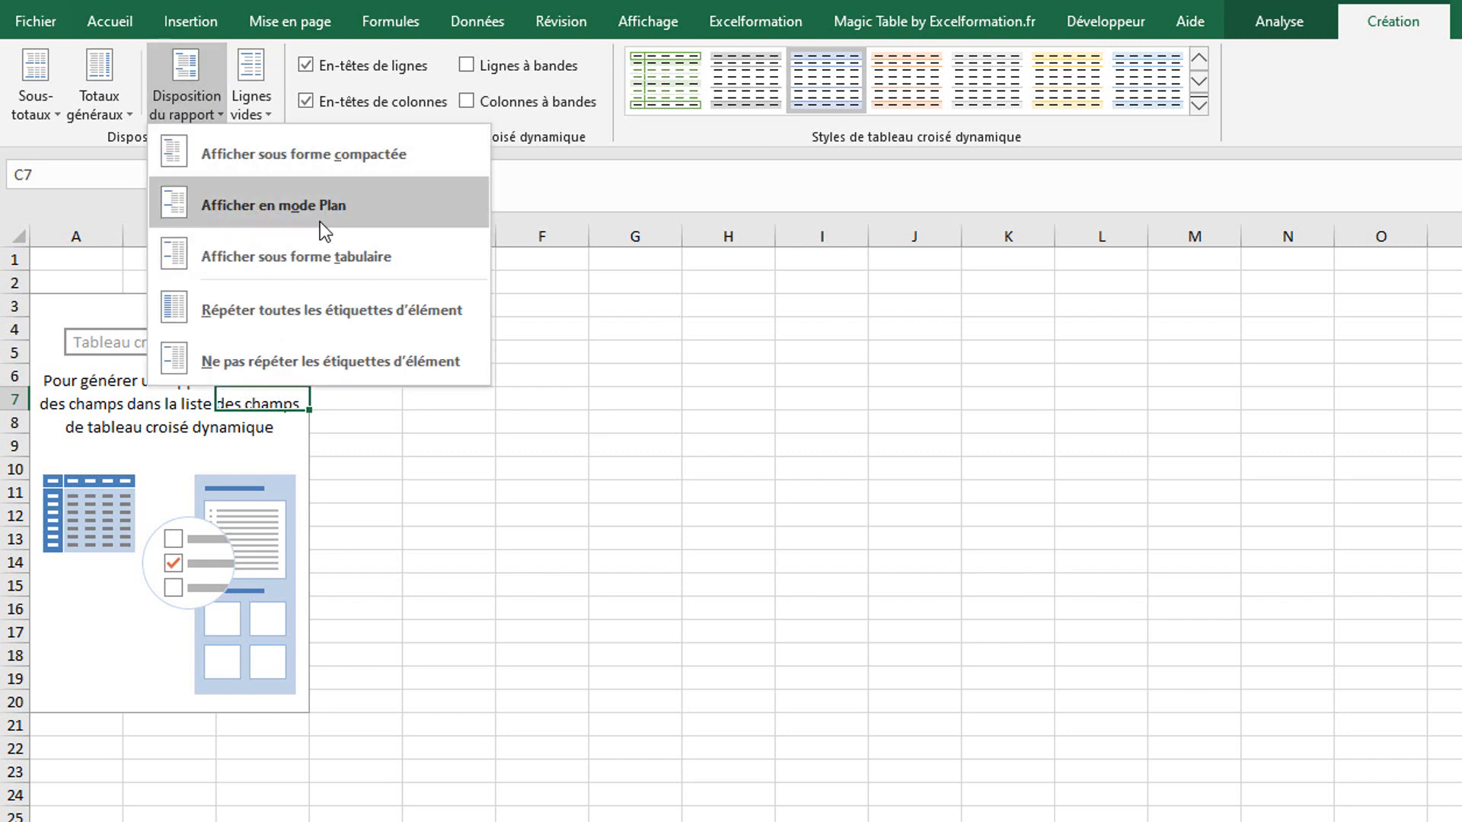
{"action": "left_click", "coordinate": [420, 265]}
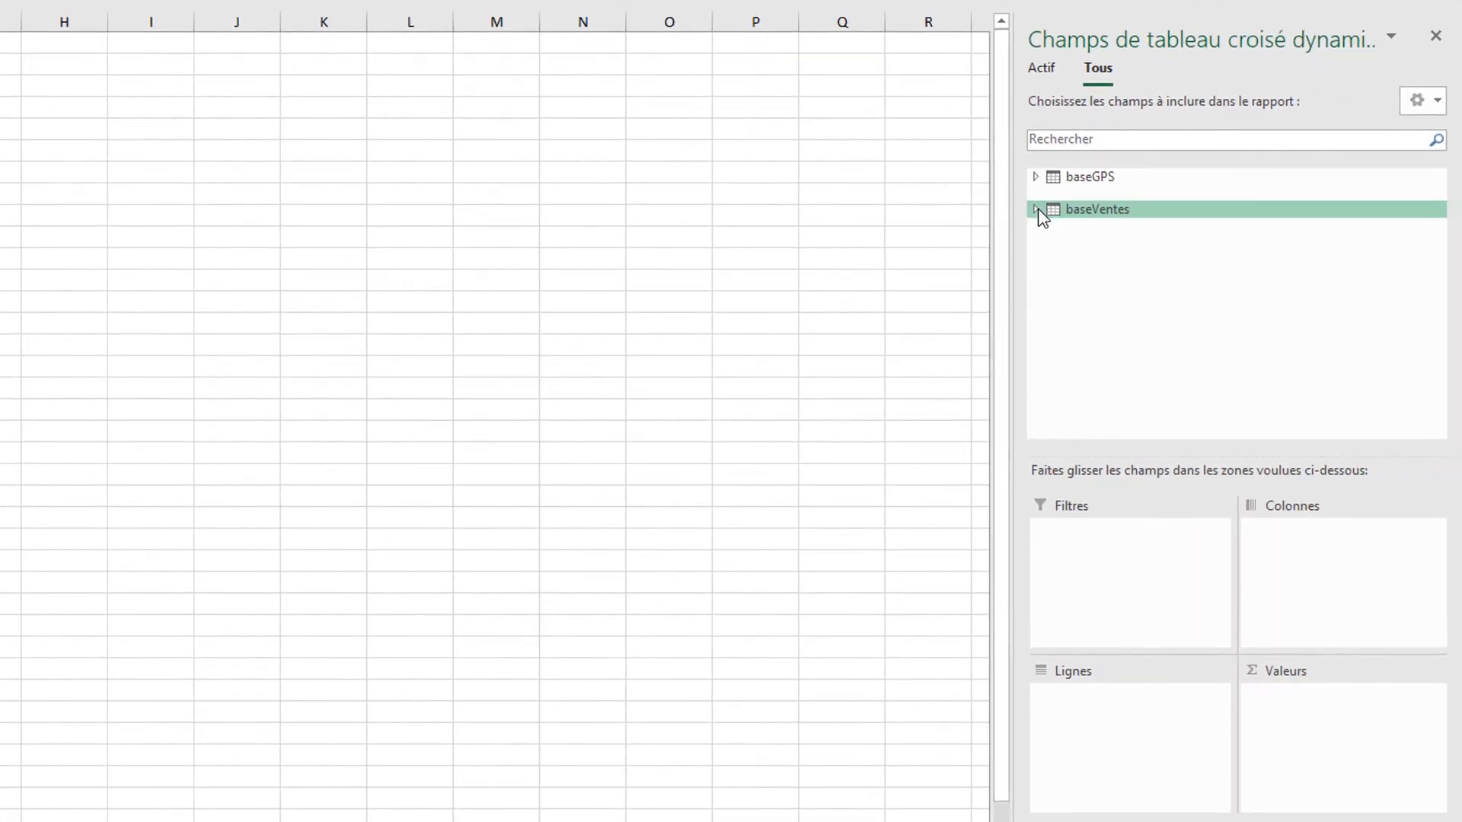
- Add Magasin from baseVentes as the pivot table's row field and the monthly fields 01/19 to 12/19 as summed values
{"action": "left_click", "coordinate": [1037, 211]}
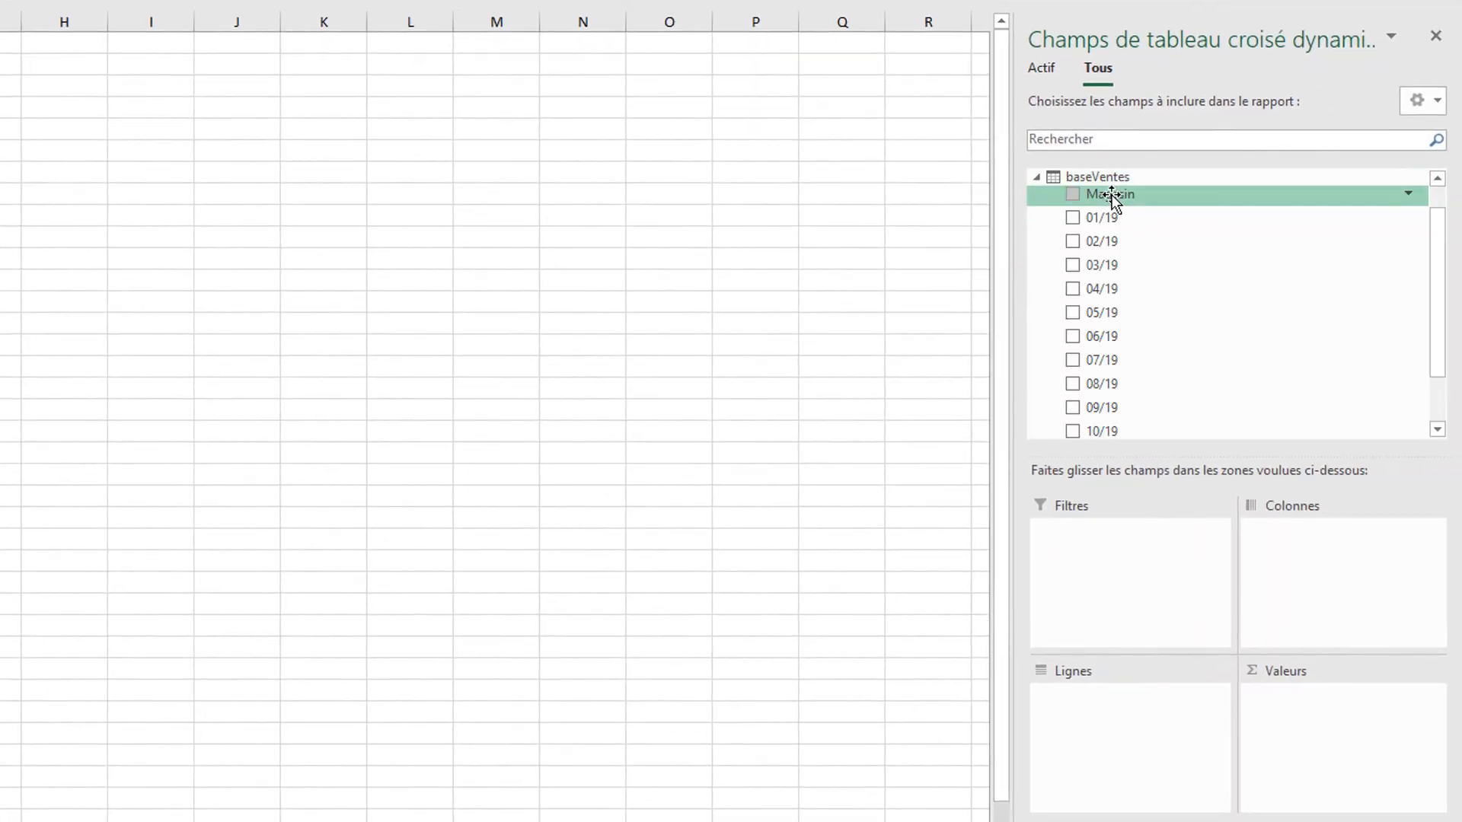
{"action": "left_click_drag", "start_coordinate": [1108, 191], "coordinate": [1086, 729]}
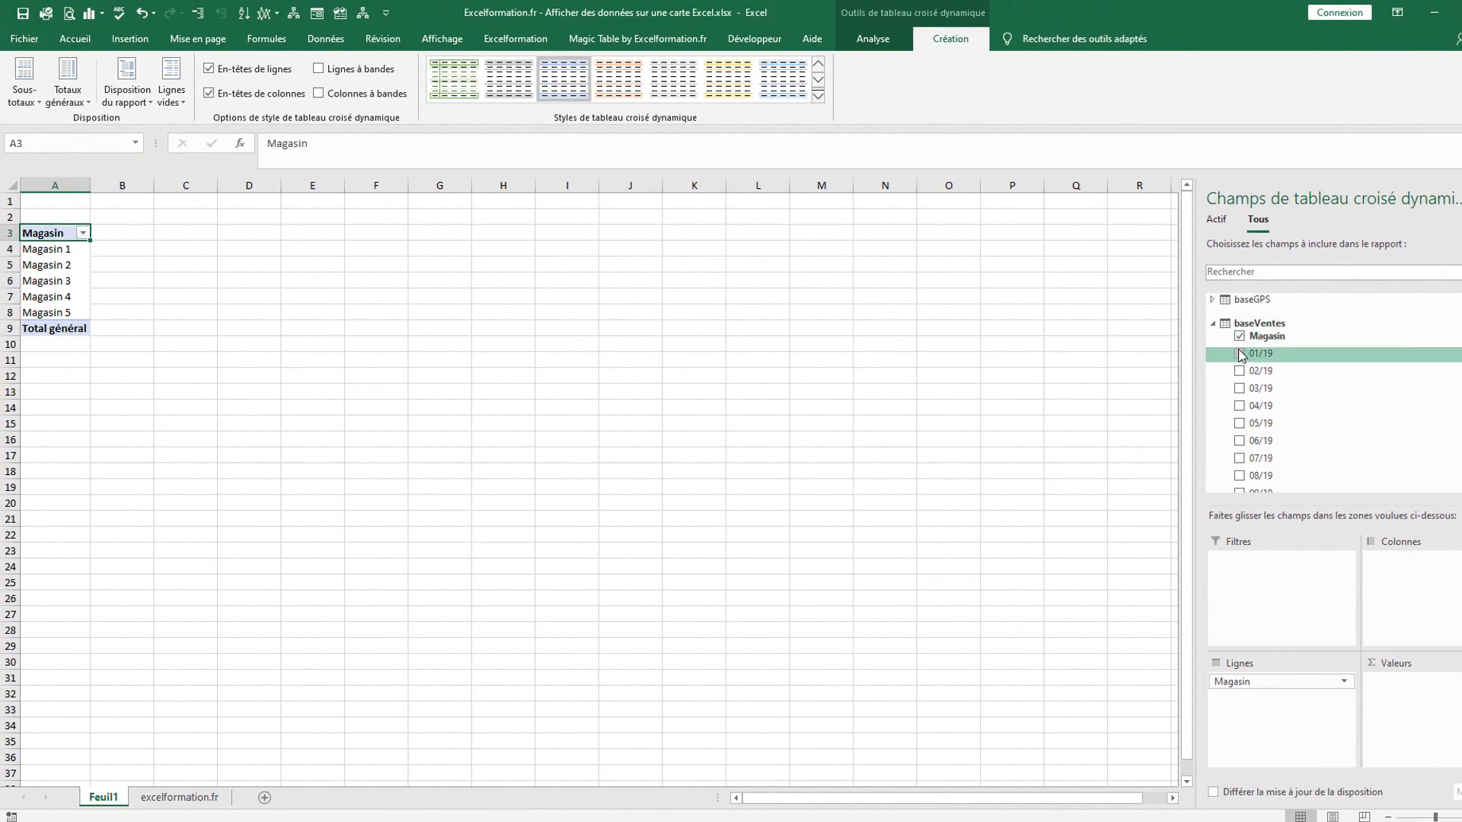
{"action": "left_click", "coordinate": [1239, 354]}
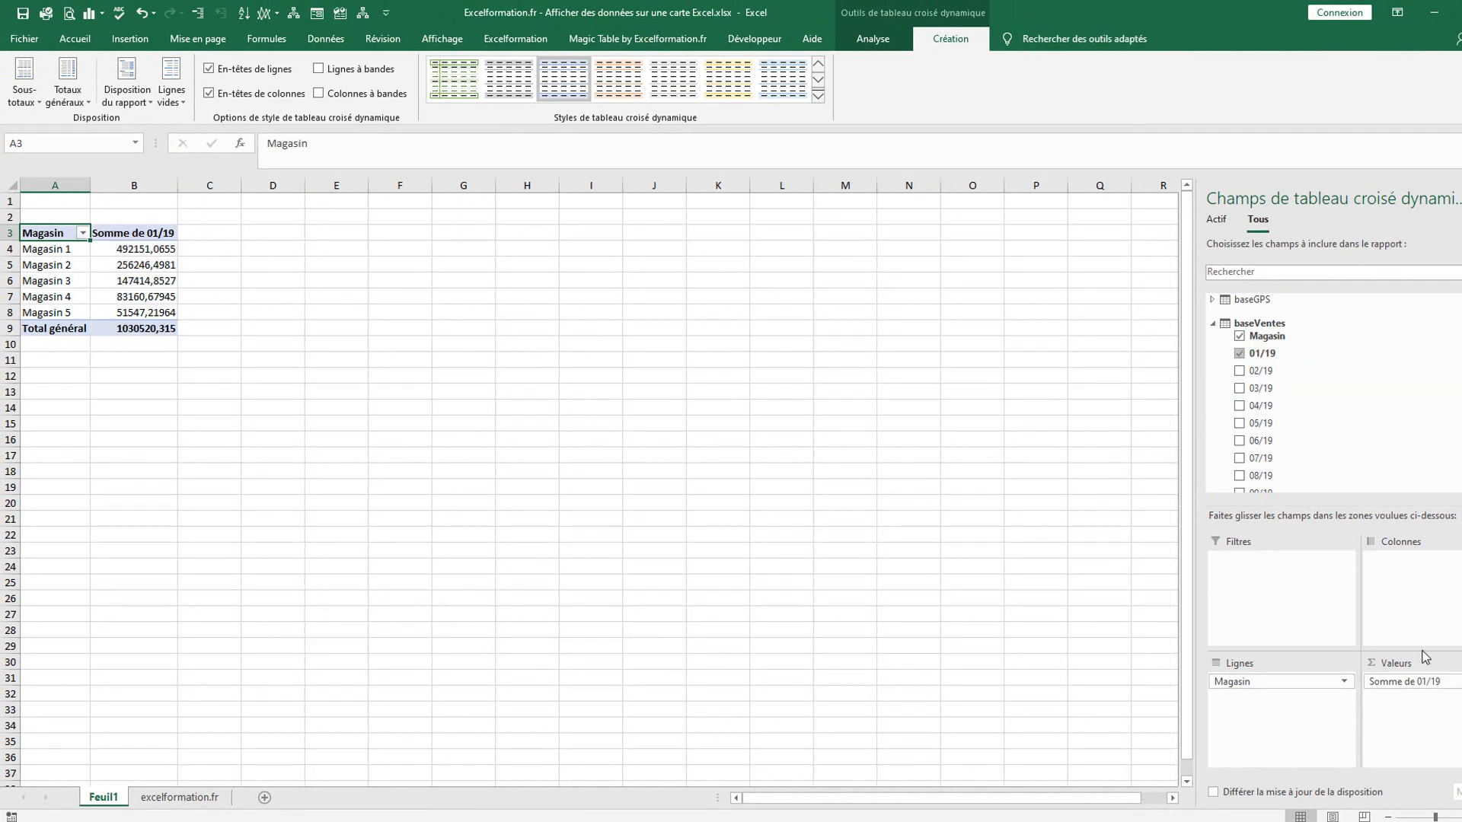
{"action": "left_click", "coordinate": [1240, 371]}
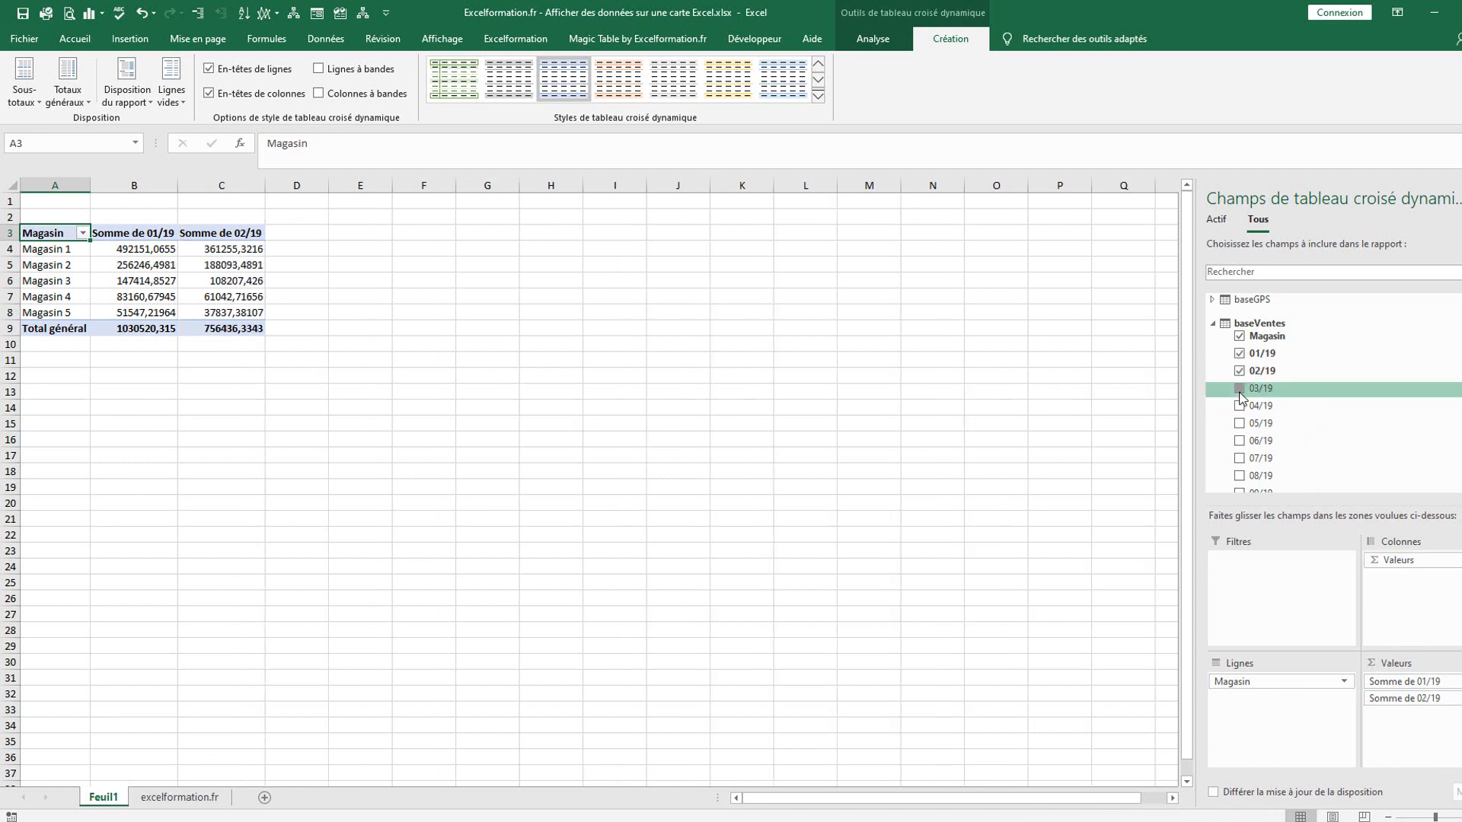
{"action": "left_click", "coordinate": [1239, 389]}
{"action": "left_click", "coordinate": [1240, 407]}
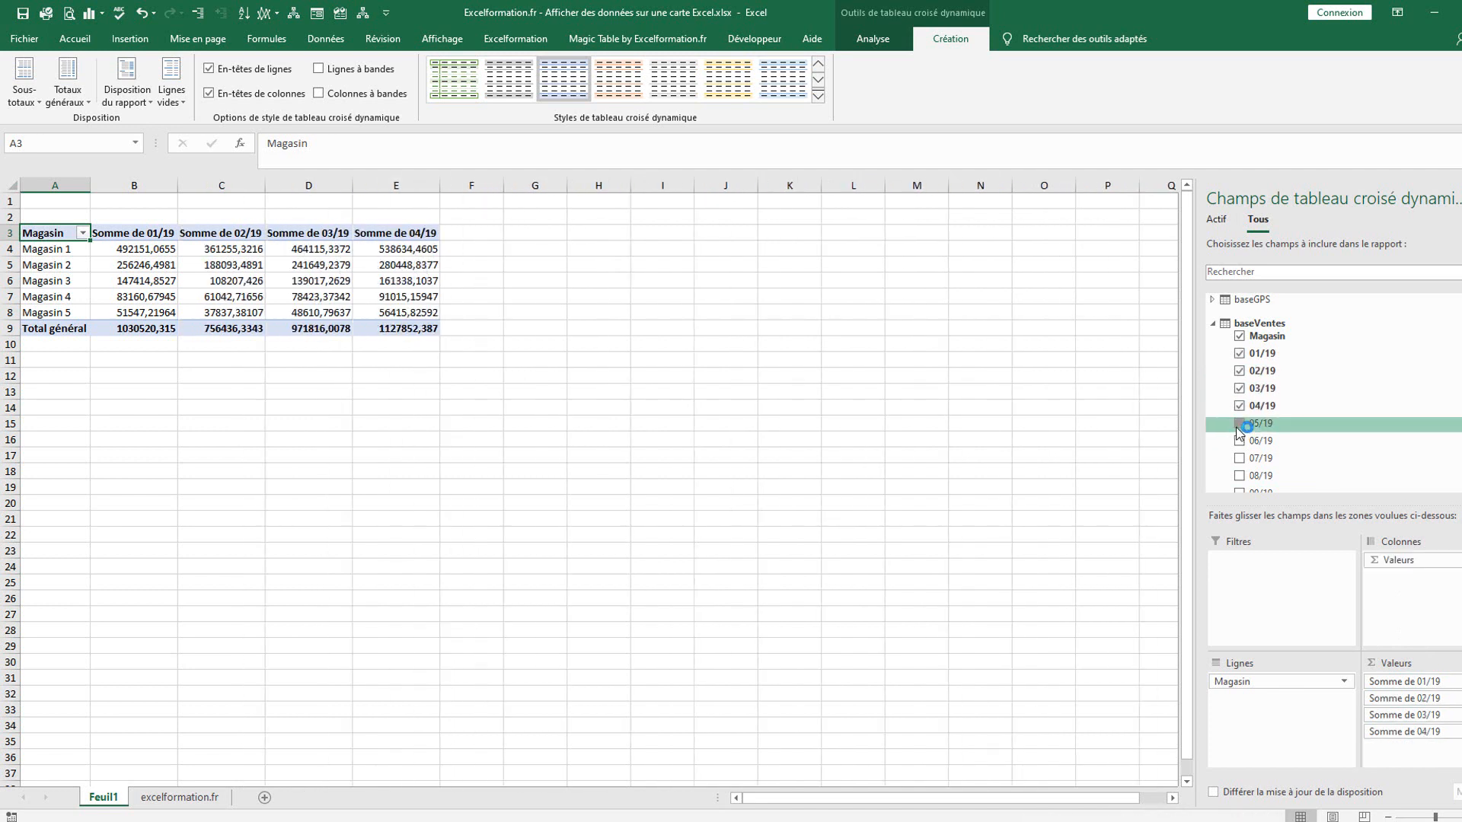
{"action": "left_click", "coordinate": [1238, 423]}
{"action": "left_click", "coordinate": [1239, 441]}
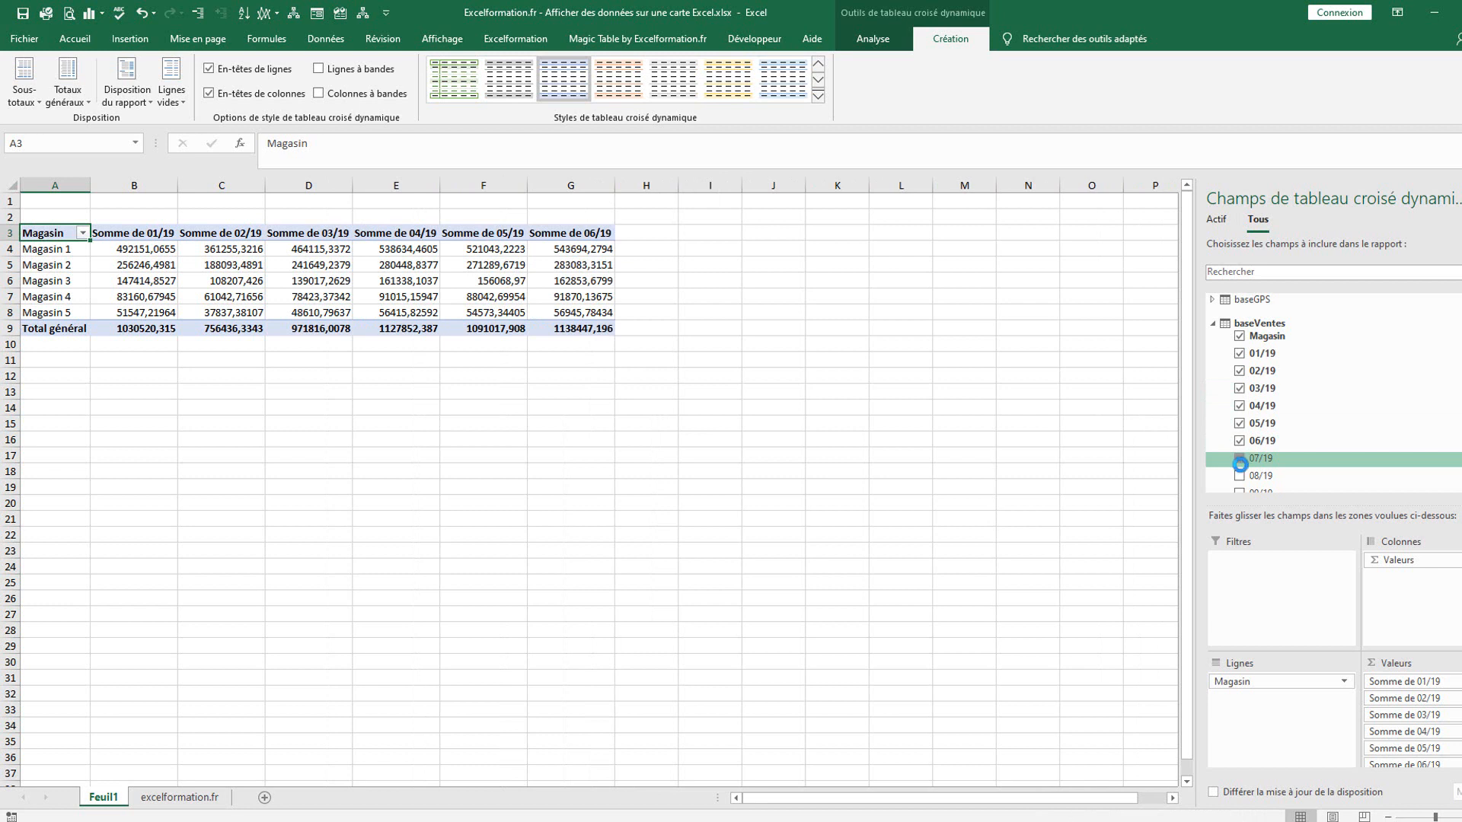
{"action": "left_click", "coordinate": [1240, 462]}
{"action": "left_click", "coordinate": [1240, 475]}
{"action": "scroll", "coordinate": [1242, 477], "scroll_direction": "down", "scroll_amount": 2}
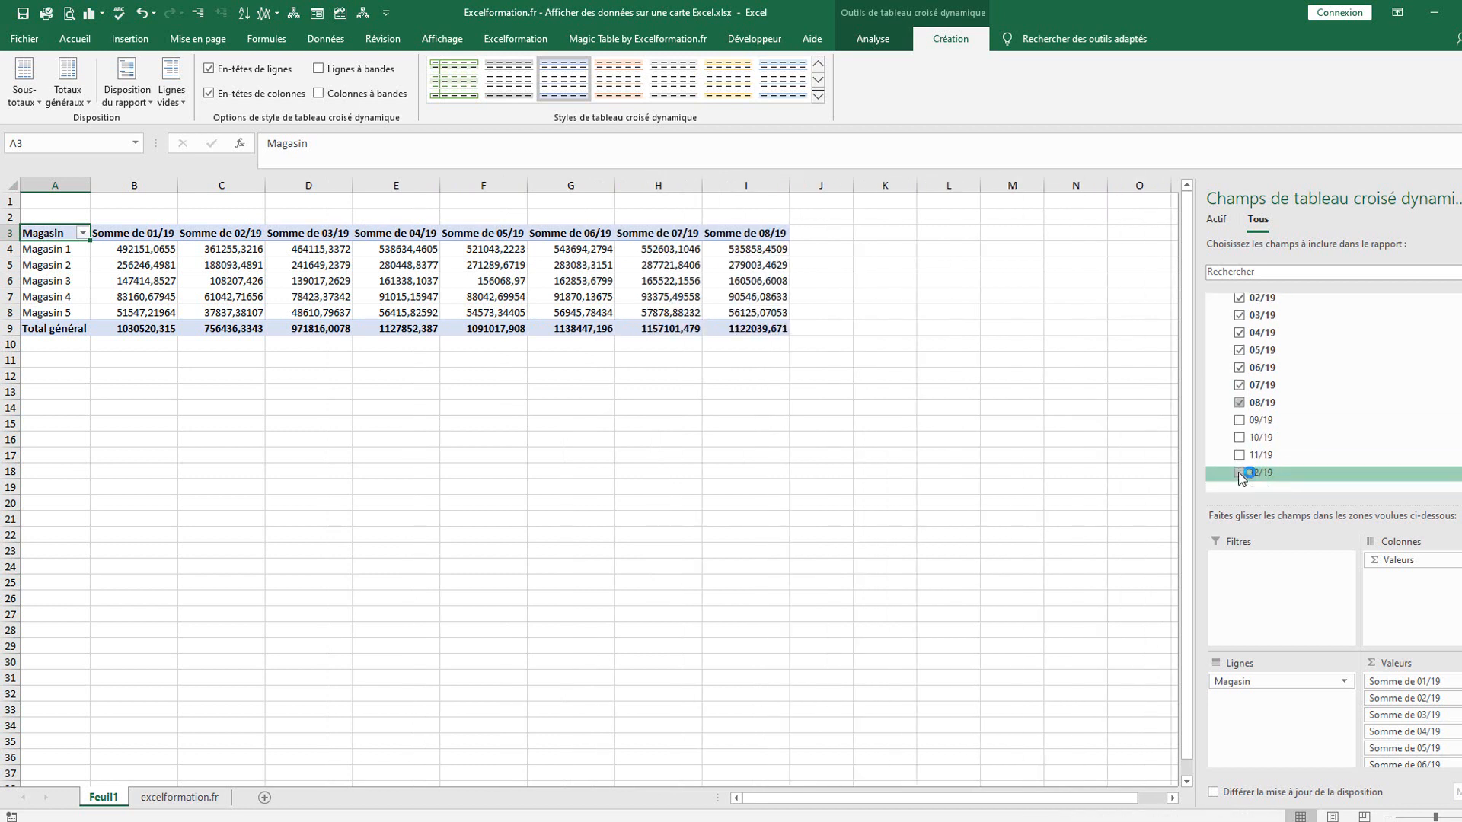
{"action": "left_click", "coordinate": [1240, 420]}
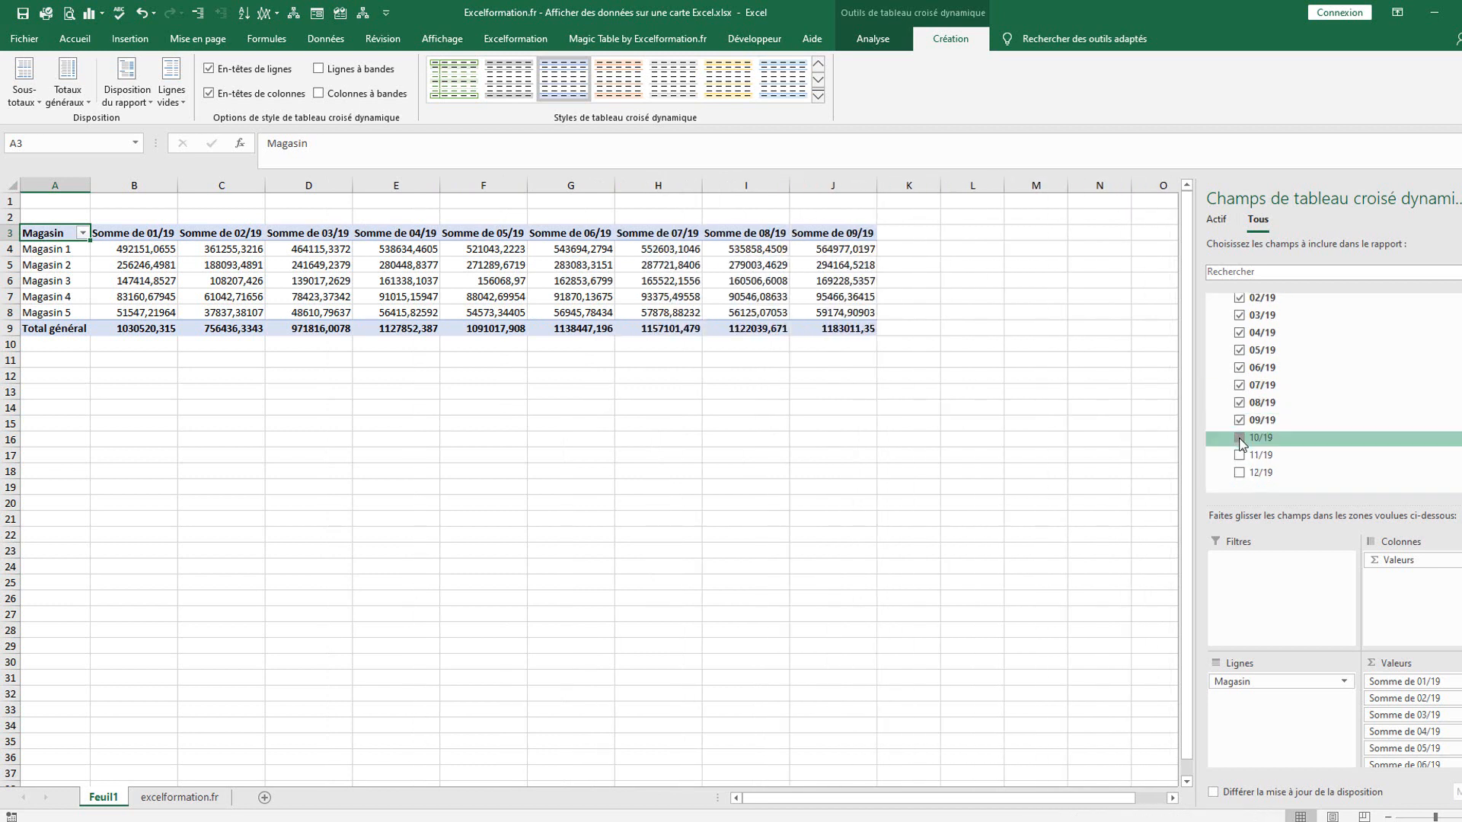
{"action": "left_click", "coordinate": [1240, 438]}
{"action": "left_click", "coordinate": [1240, 455]}
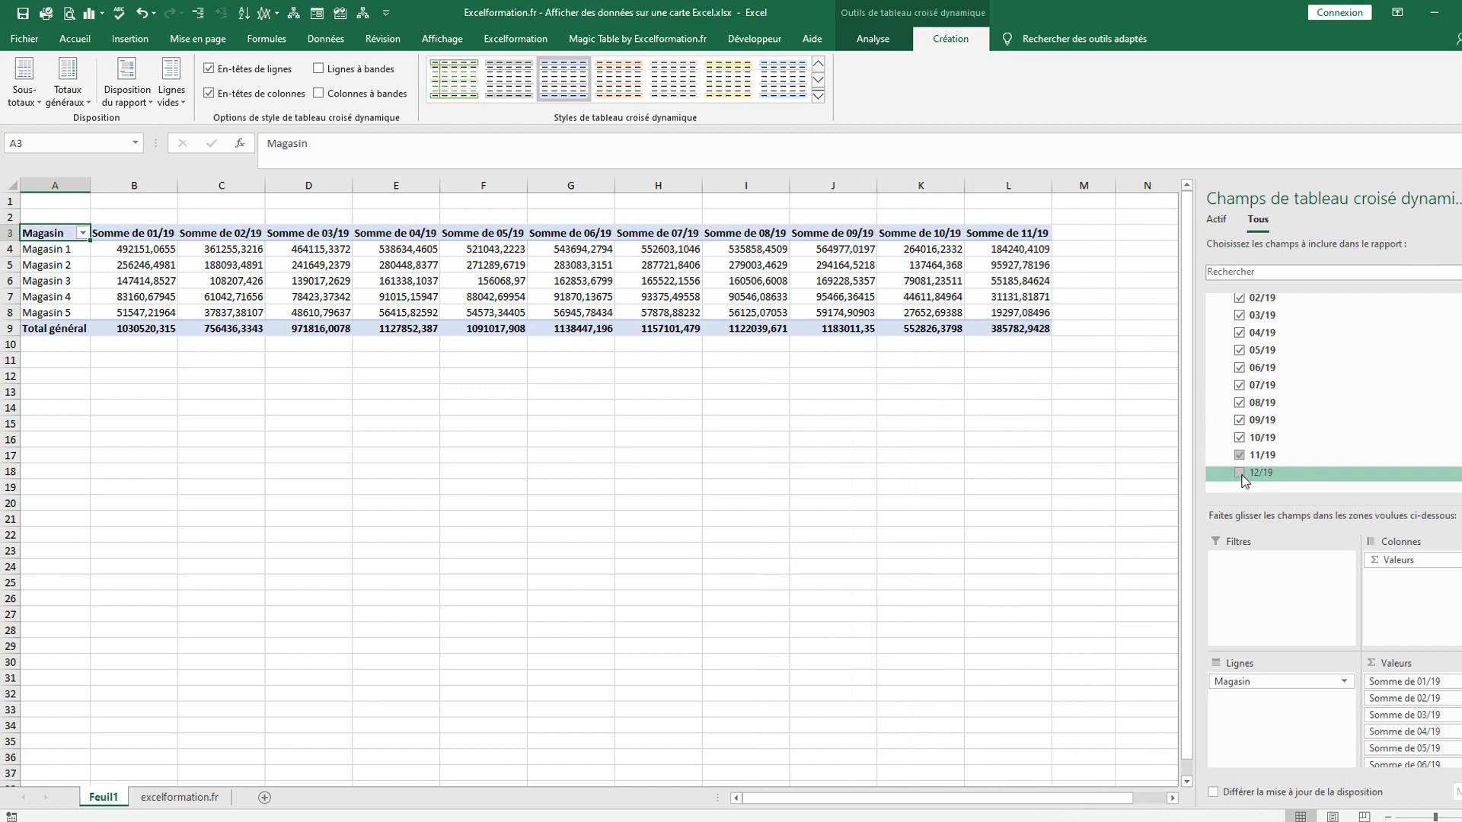
{"action": "left_click", "coordinate": [1240, 473]}
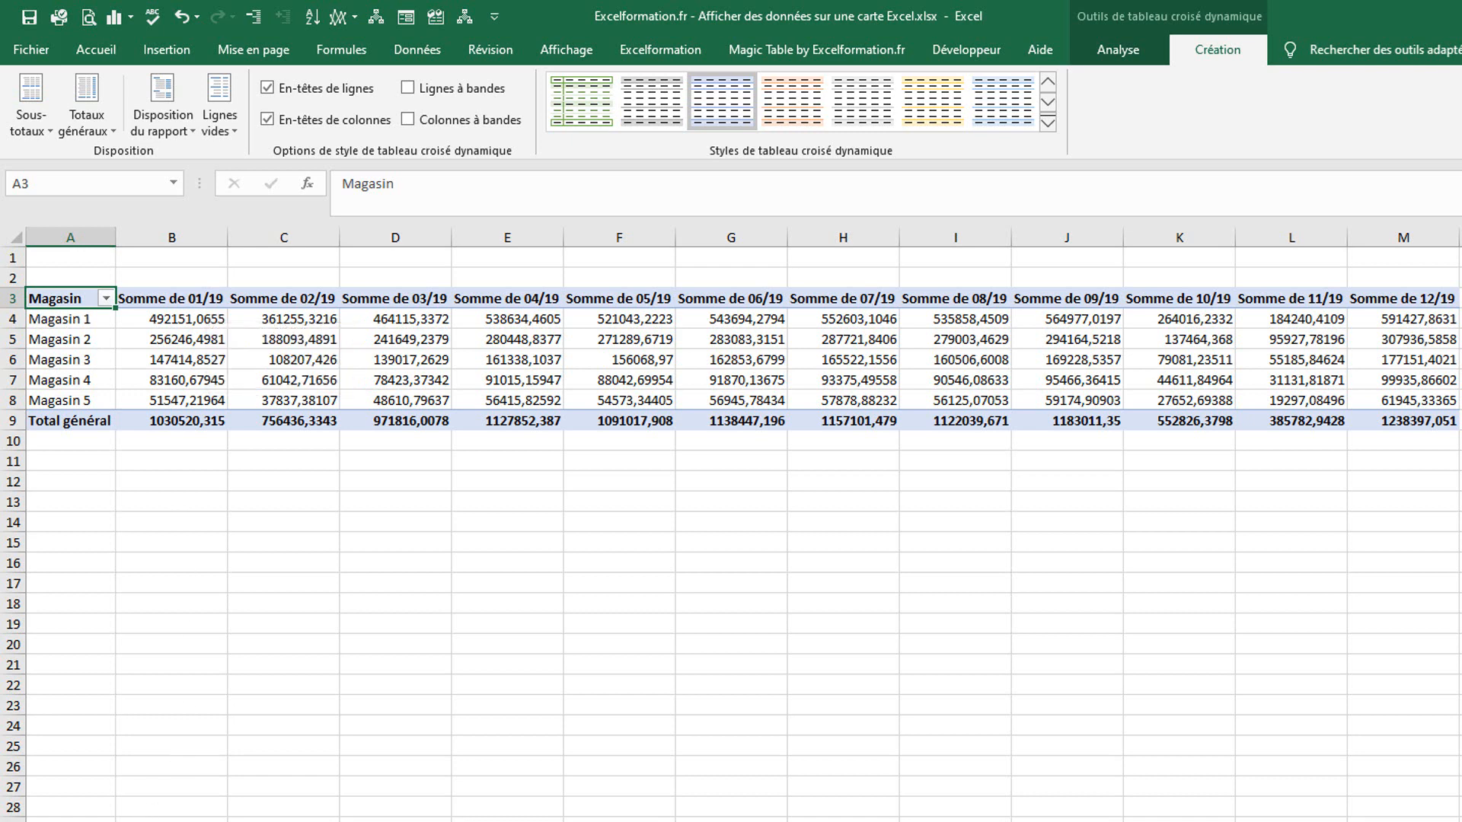
- Add Latitude and Longitude from baseGPS to the pivot table's rows after Magasin, with Longitude ahead of Latitude
{"action": "key", "text": "ctrl+Page_Down"}
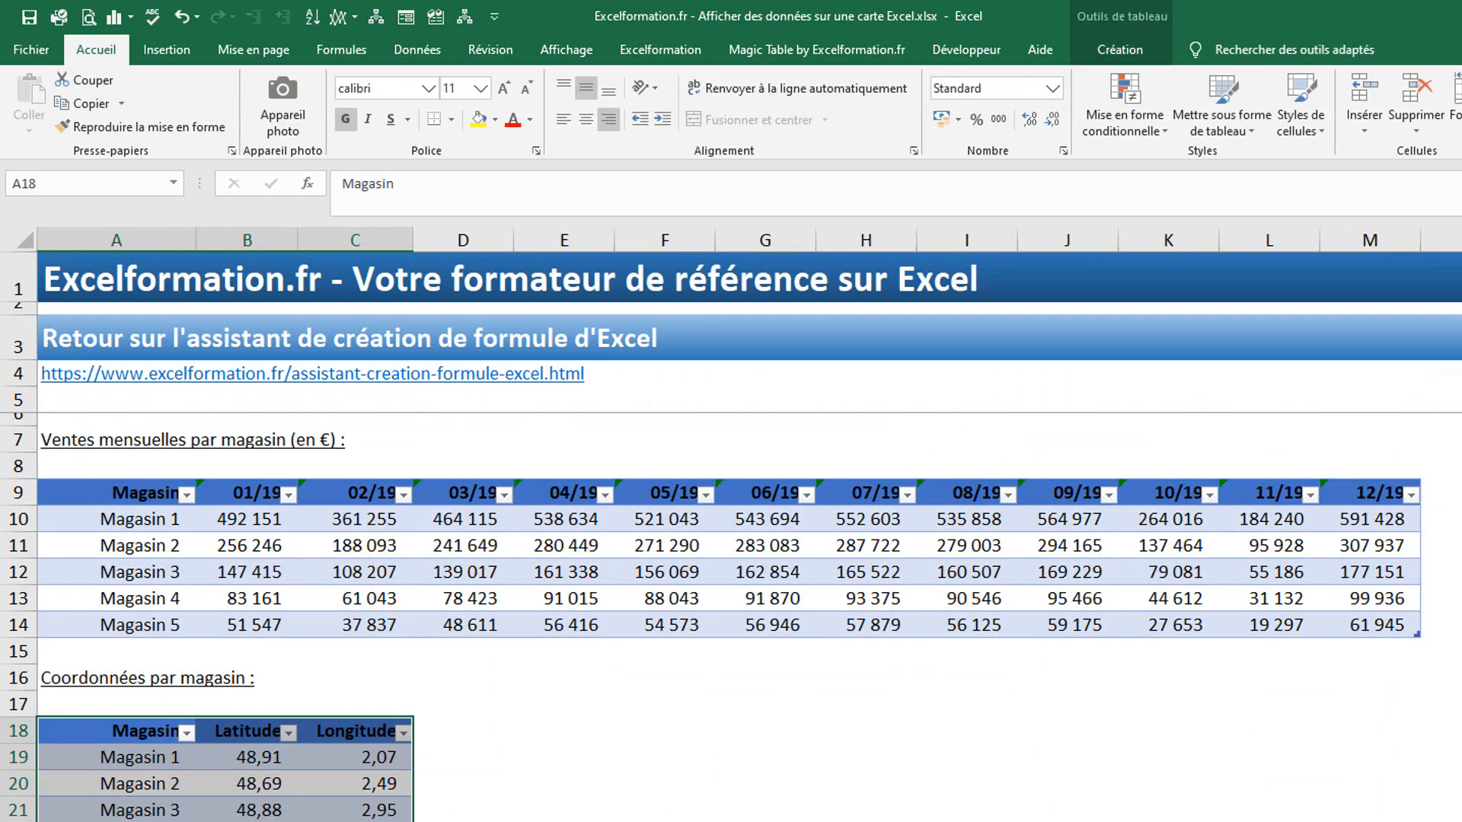
{"action": "key", "text": "ctrl+Page_Up"}
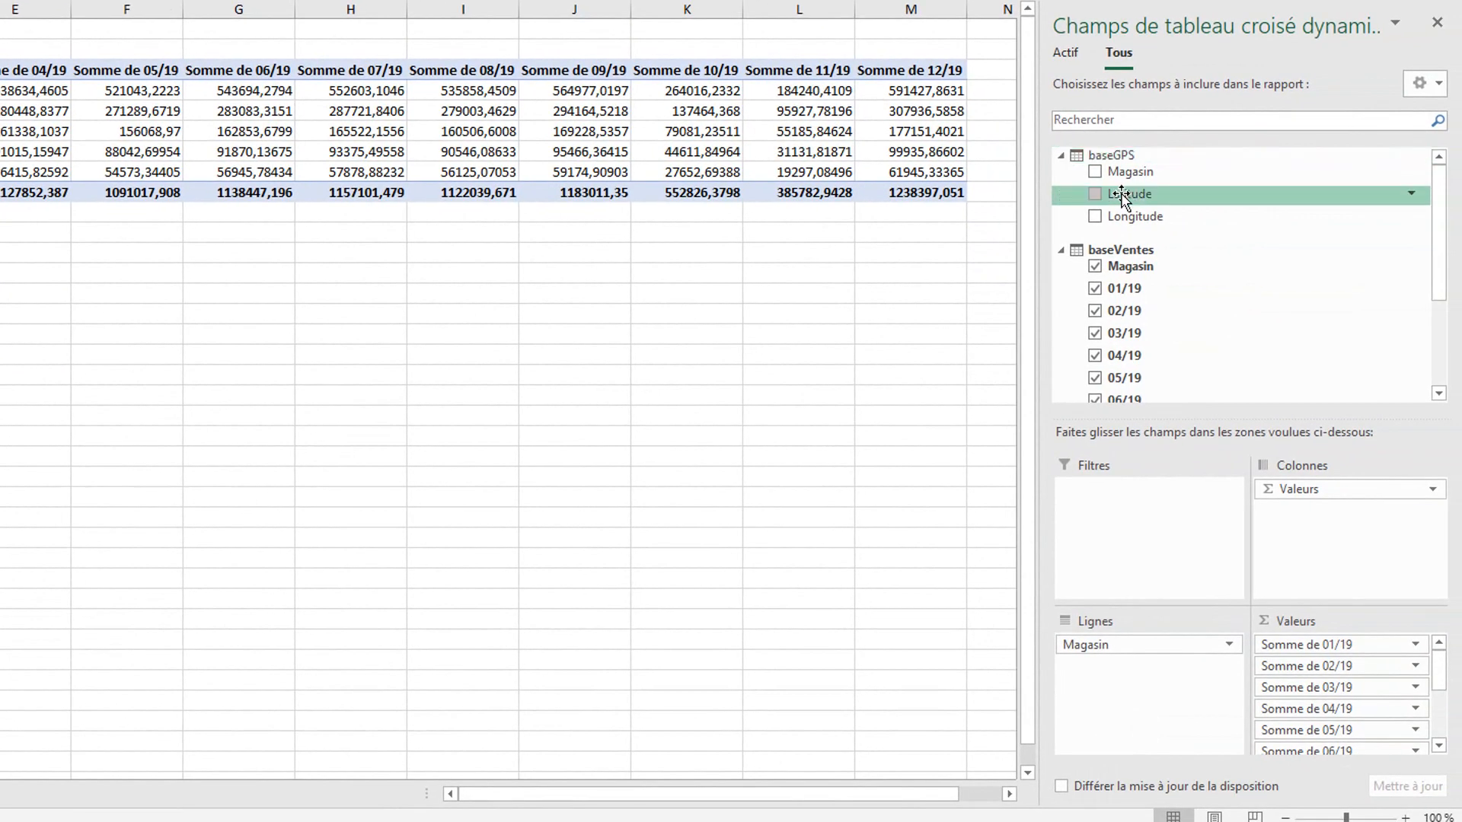
{"action": "left_click_drag", "start_coordinate": [1123, 196], "coordinate": [1155, 439]}
{"action": "left_click_drag", "start_coordinate": [1109, 634], "coordinate": [1104, 664]}
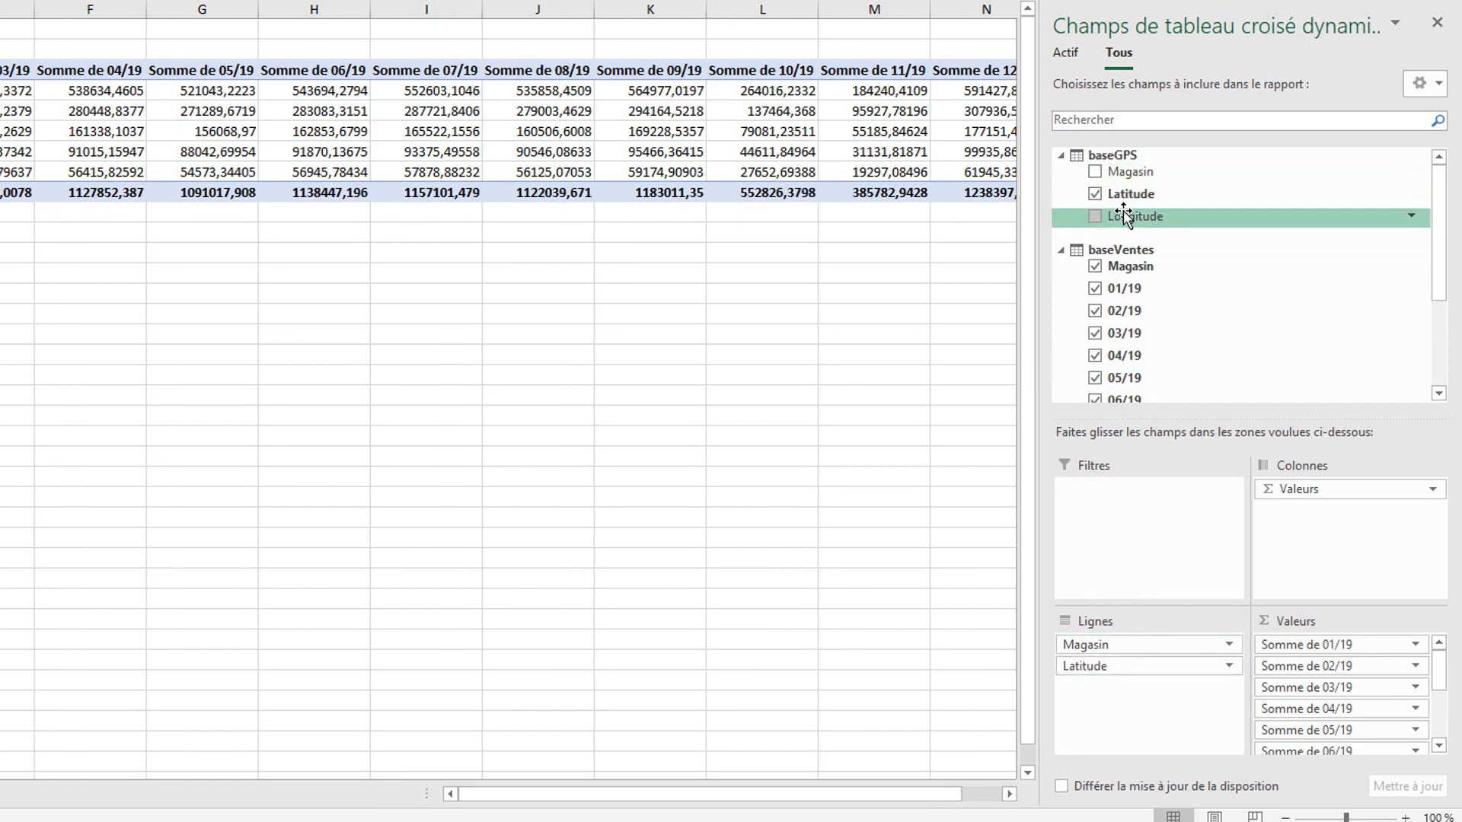
{"action": "left_click_drag", "start_coordinate": [1122, 211], "coordinate": [1141, 659]}
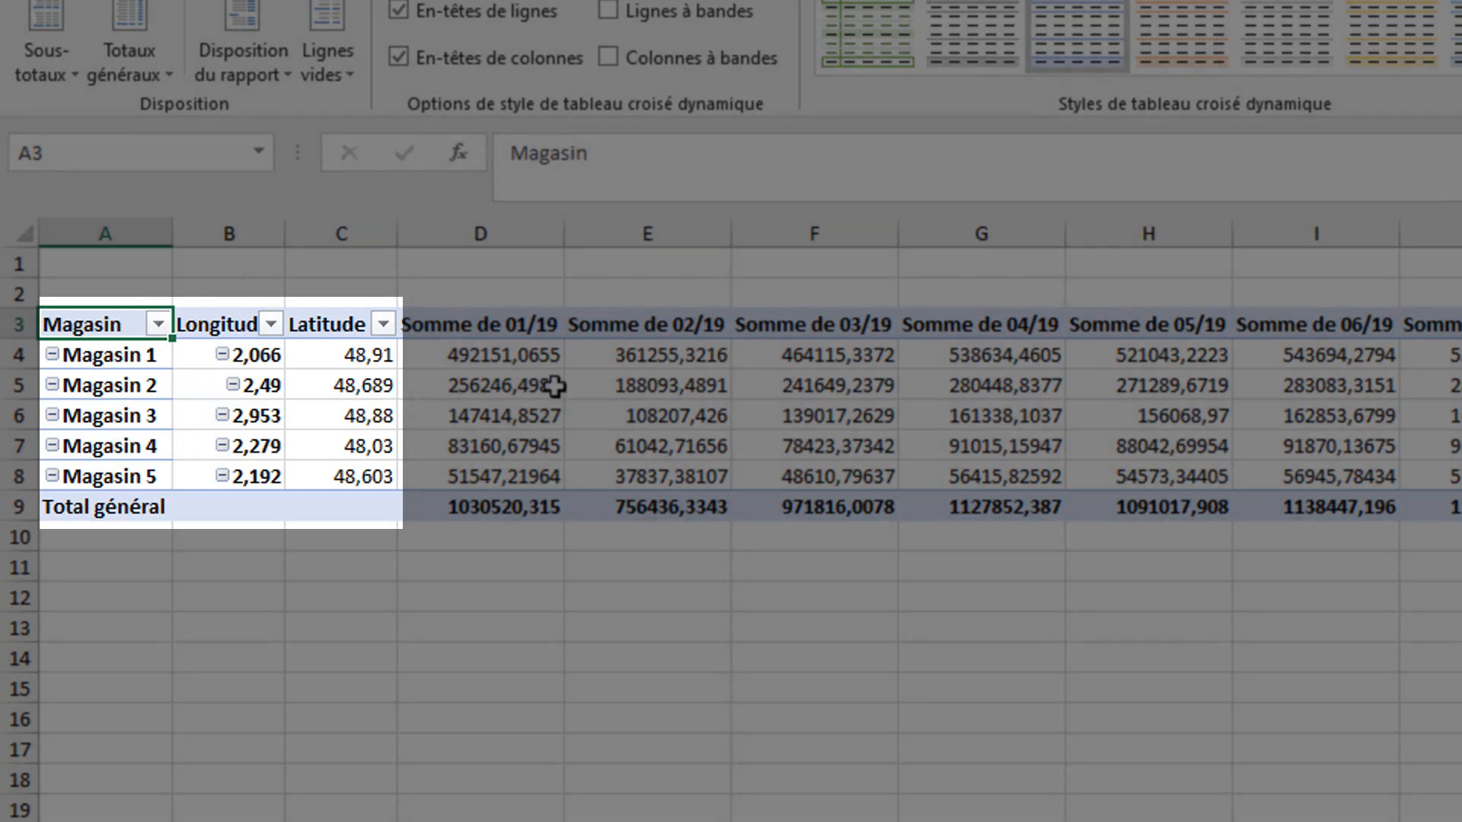
{"action": "mouse_move", "coordinate": [554, 386]}
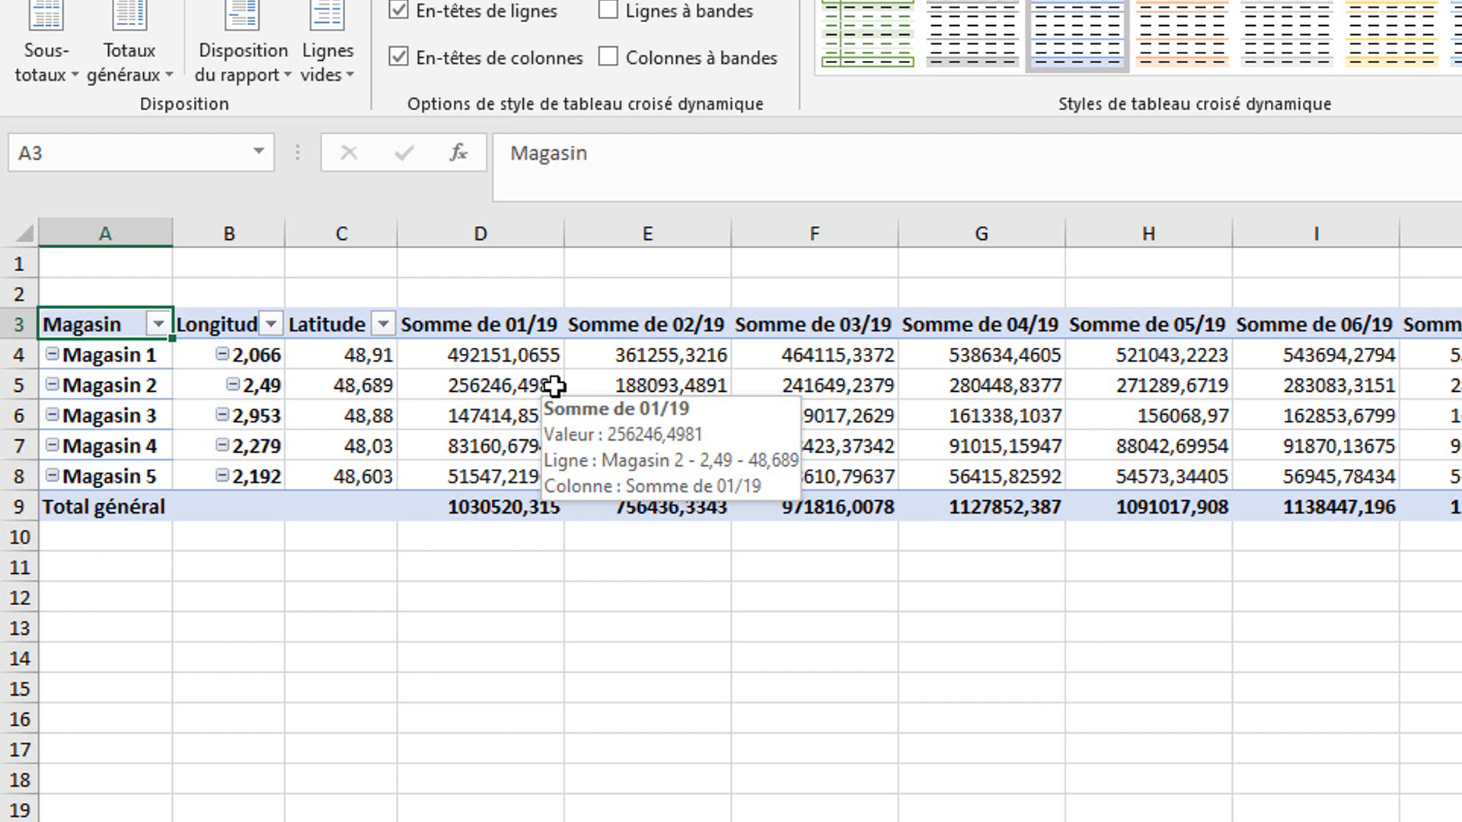
- Open a 3D Maps view from the pivot table data
{"action": "left_click", "coordinate": [914, 386]}
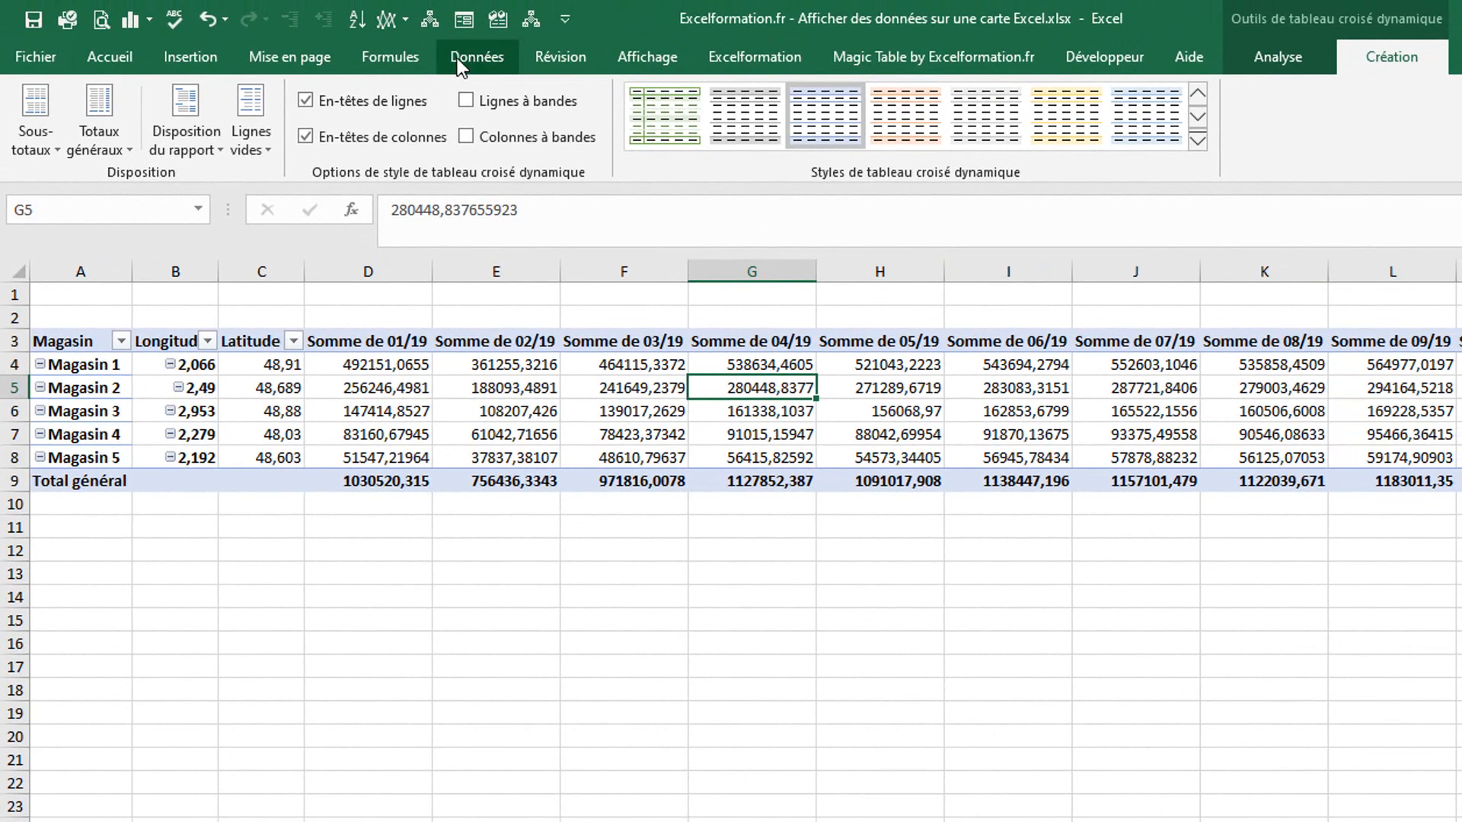
{"action": "left_click", "coordinate": [171, 56]}
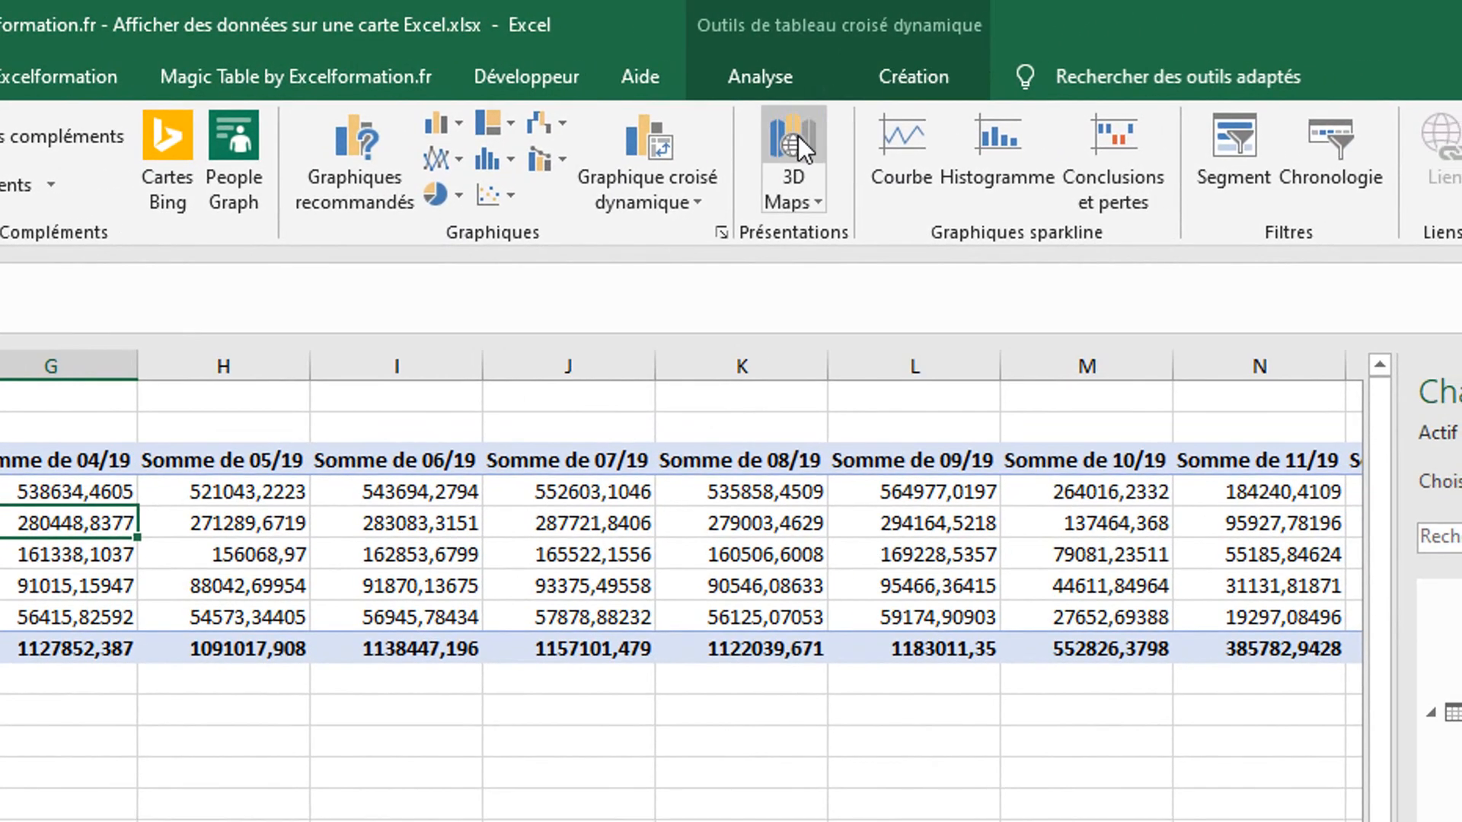
{"action": "left_click", "coordinate": [798, 136]}
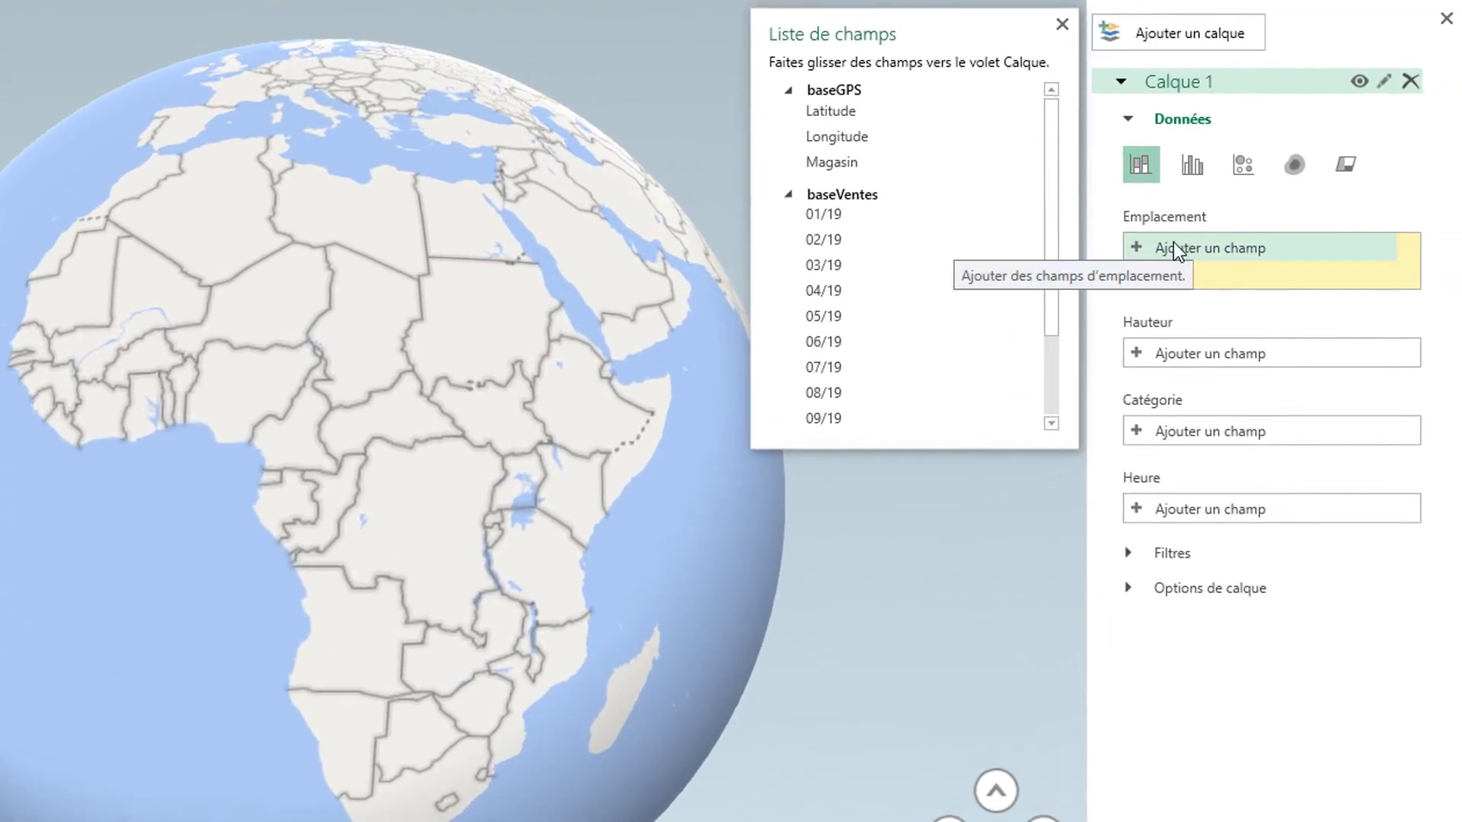
- Add Longitude and Latitude from baseGPS as the location fields of Calque 1
{"action": "left_click", "coordinate": [1175, 246]}
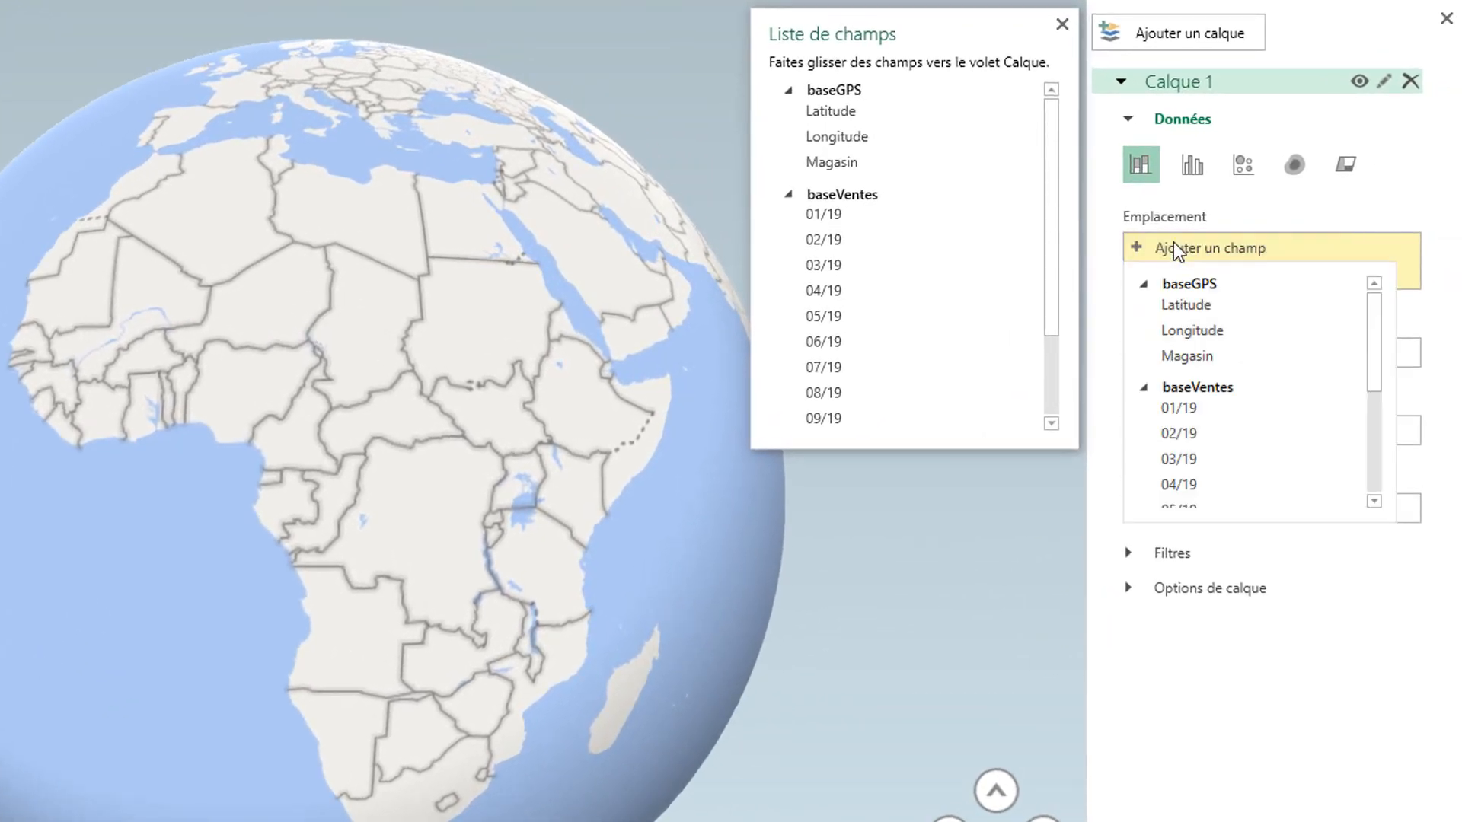
{"action": "left_click", "coordinate": [1185, 329]}
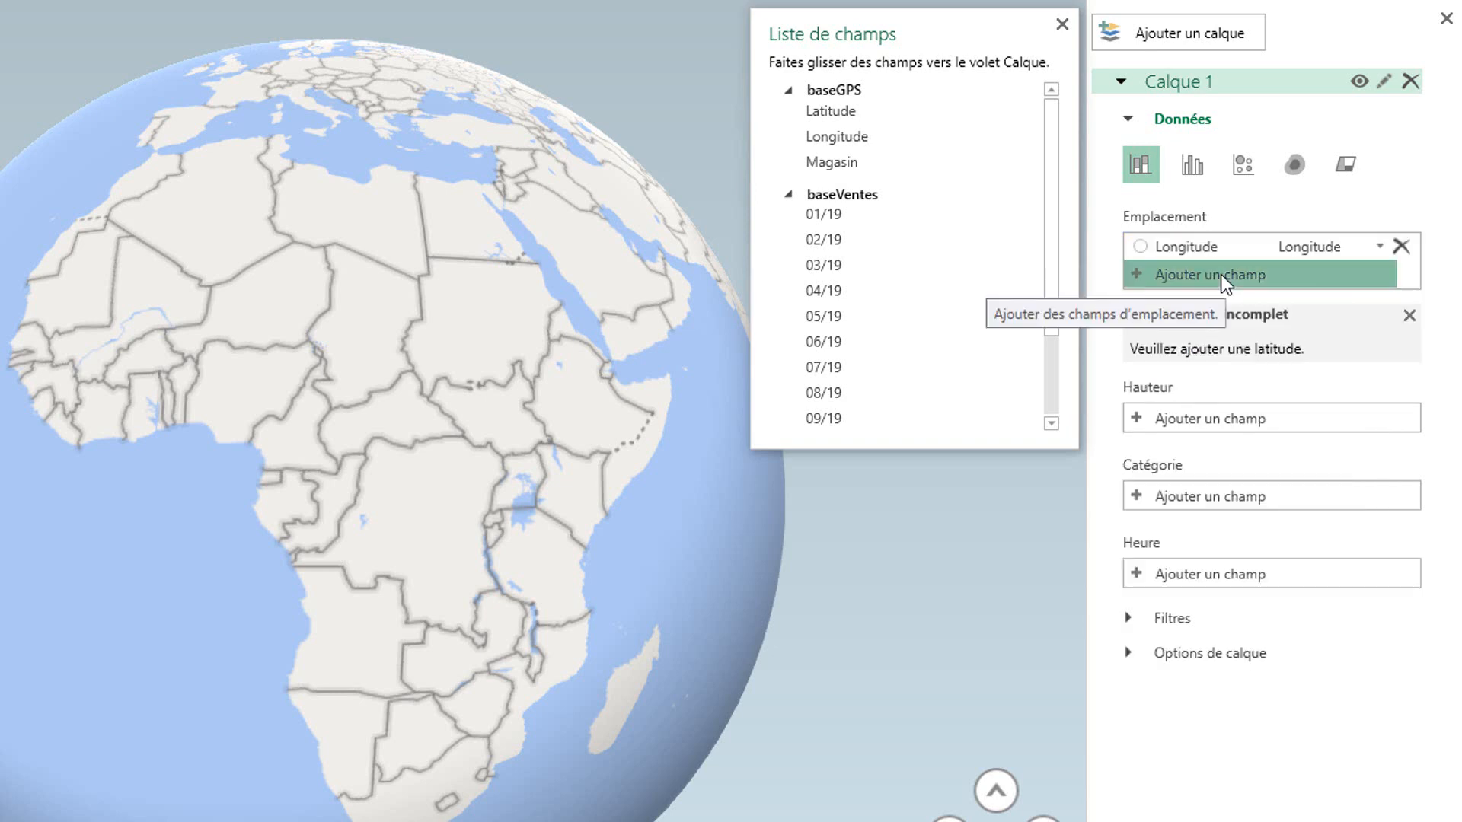
{"action": "left_click", "coordinate": [1223, 280]}
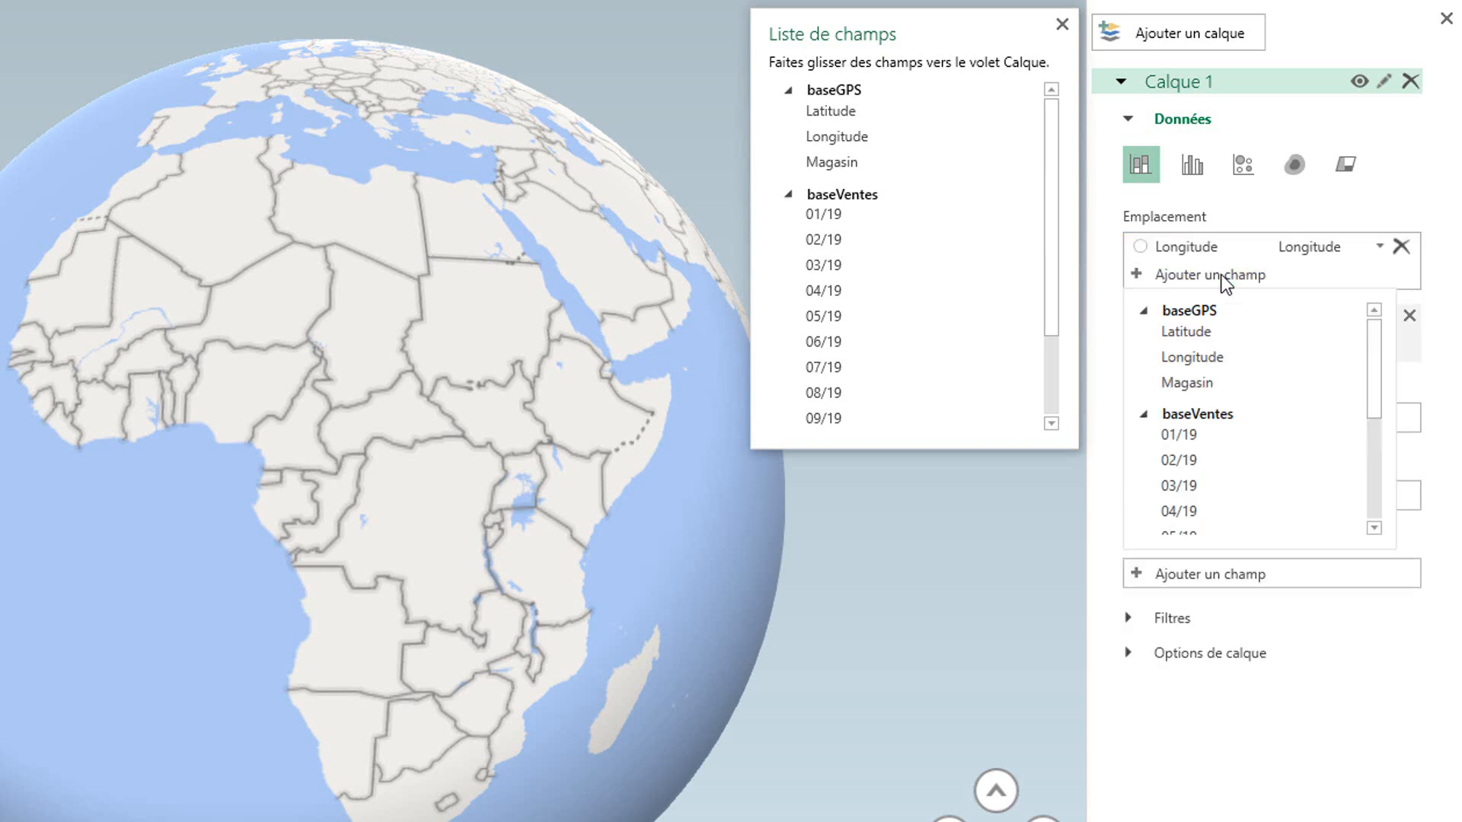
{"action": "left_click", "coordinate": [1204, 334]}
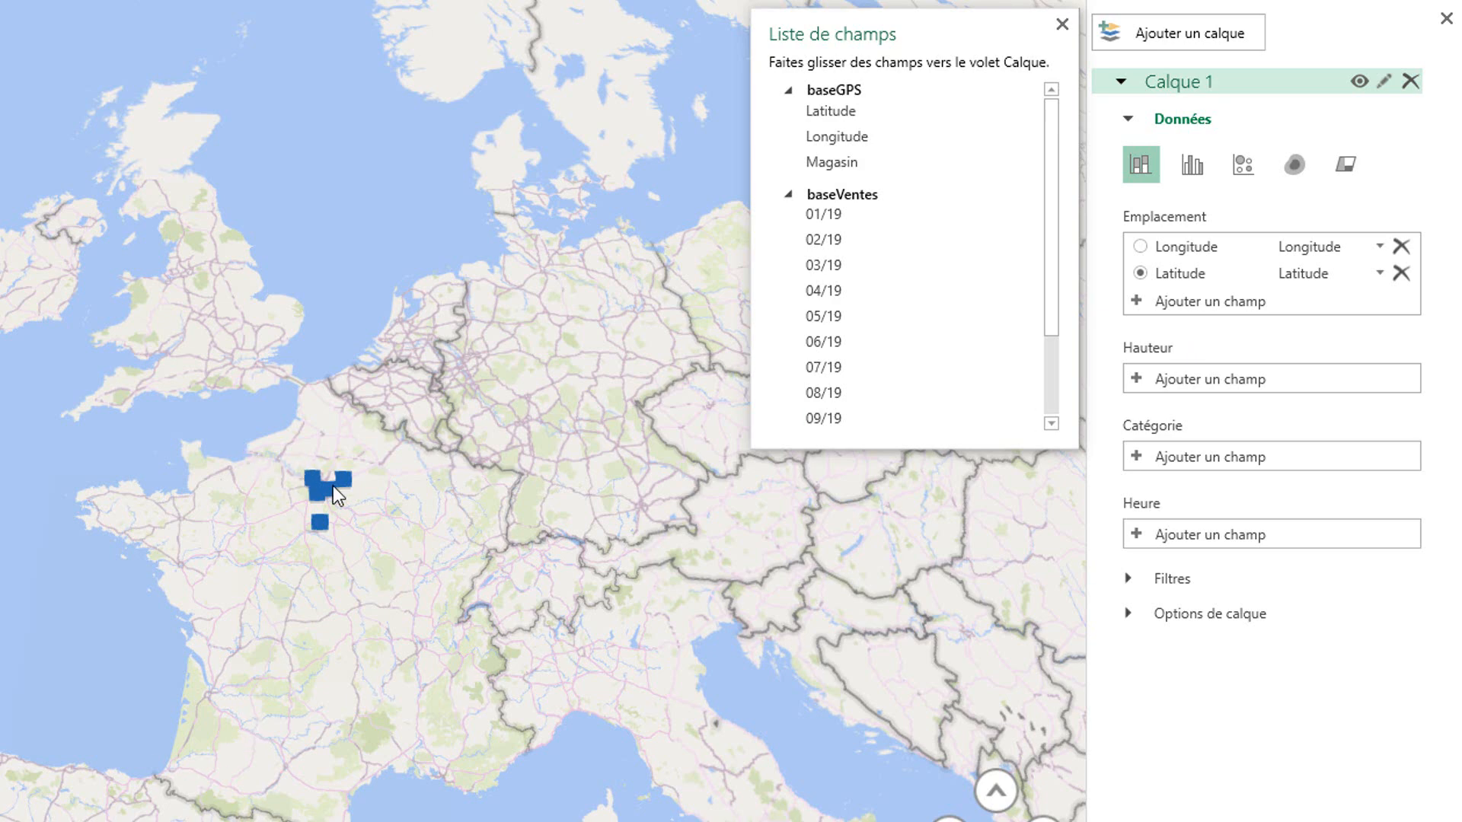
- Add 01/19 from baseVentes as the layer's height value and select the resulting column at the westernmost store
{"action": "scroll", "coordinate": [332, 485], "scroll_direction": "up", "scroll_amount": 5}
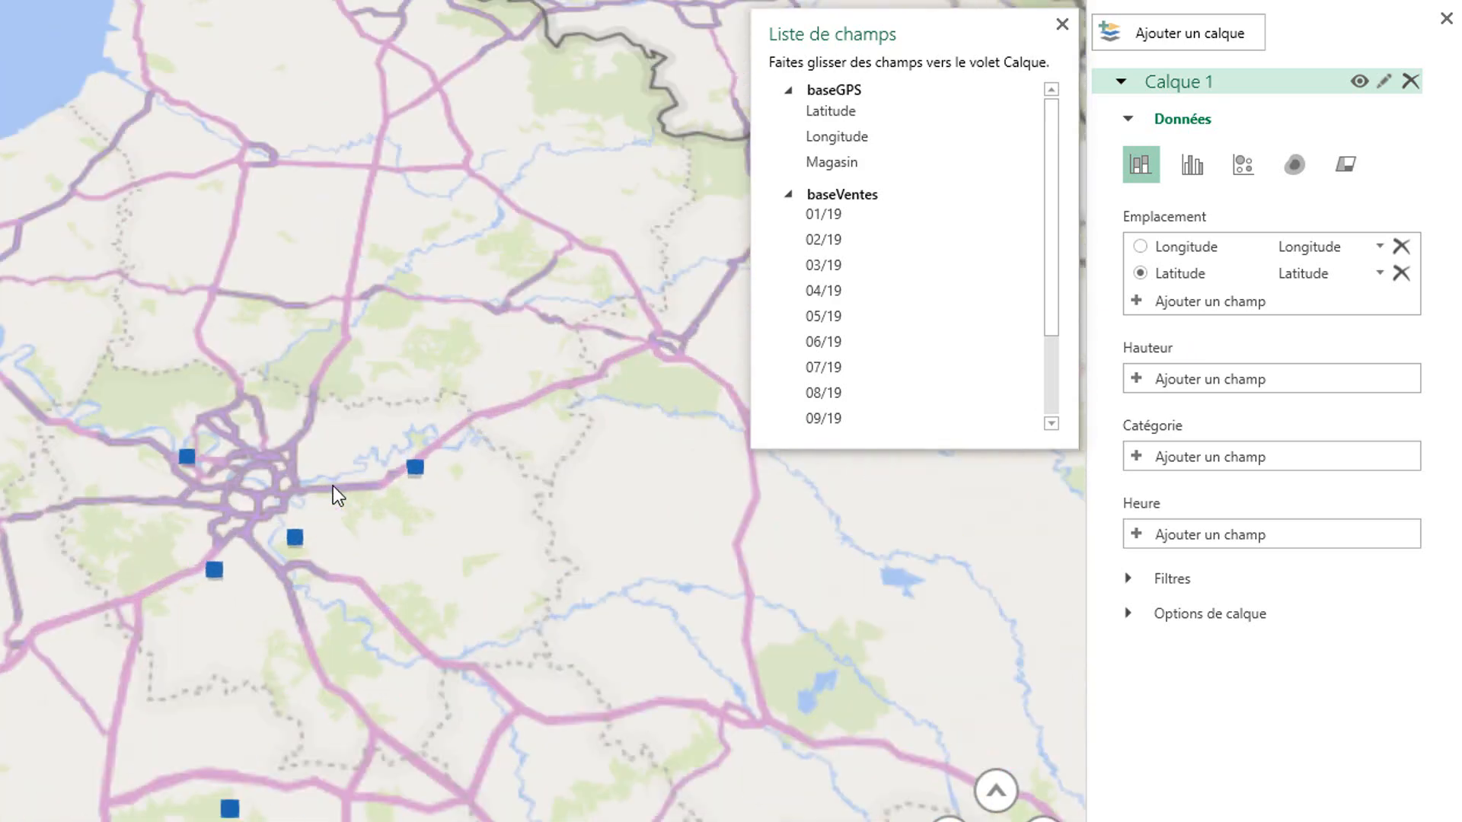
{"action": "scroll", "coordinate": [332, 486], "scroll_direction": "up", "scroll_amount": 3}
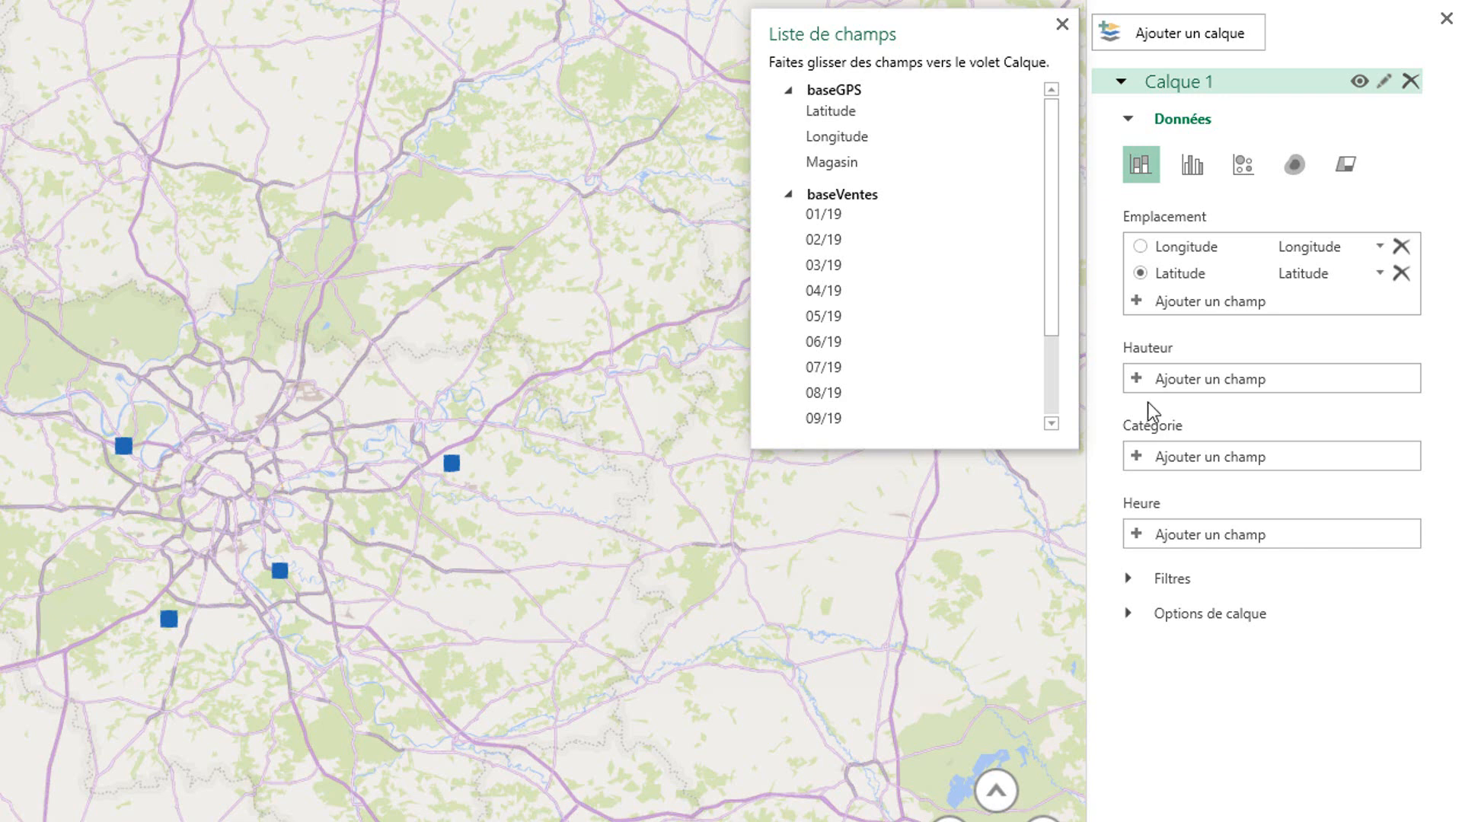
{"action": "left_click", "coordinate": [1143, 378]}
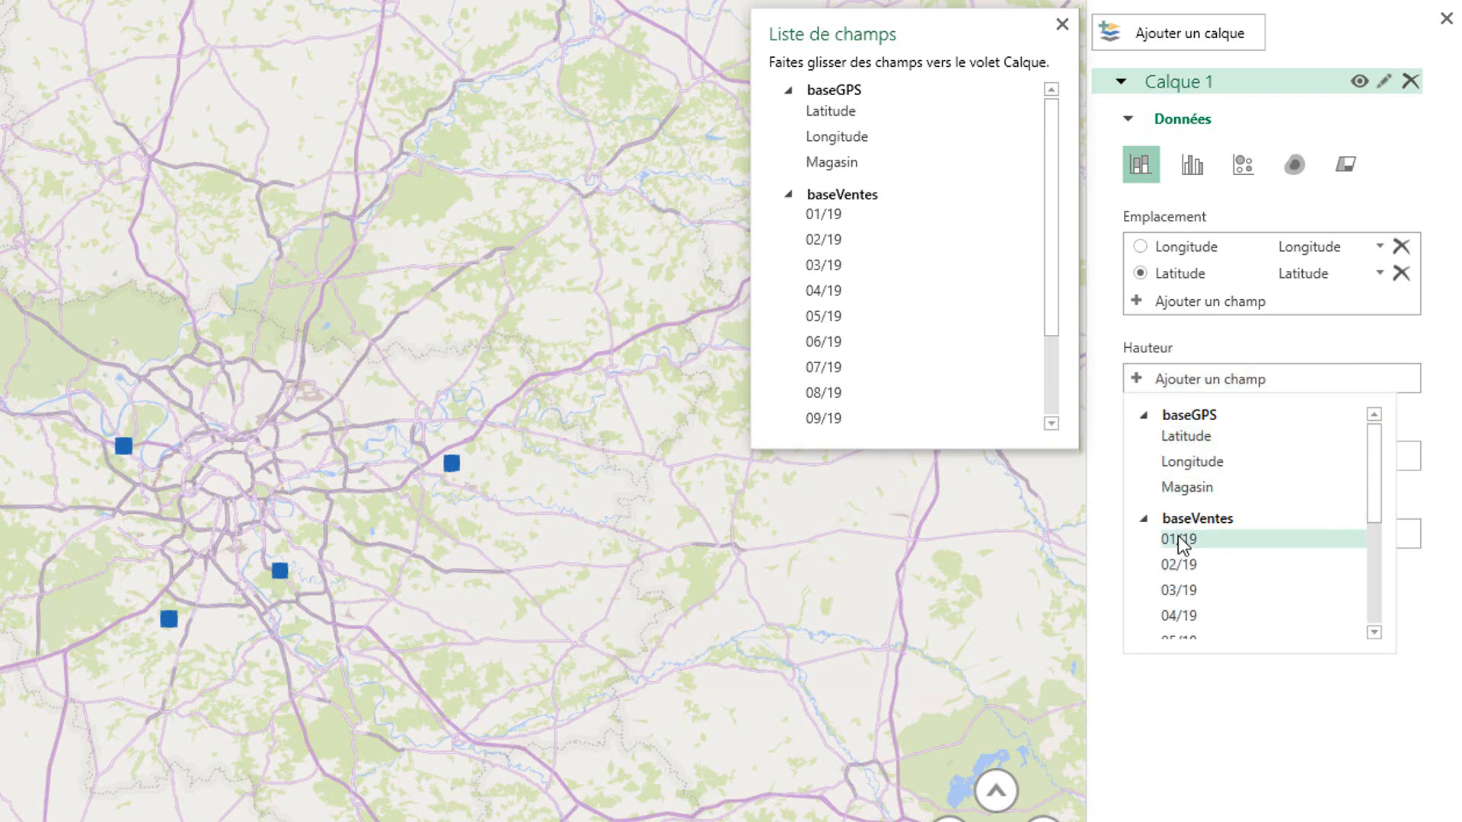
{"action": "left_click", "coordinate": [1178, 539]}
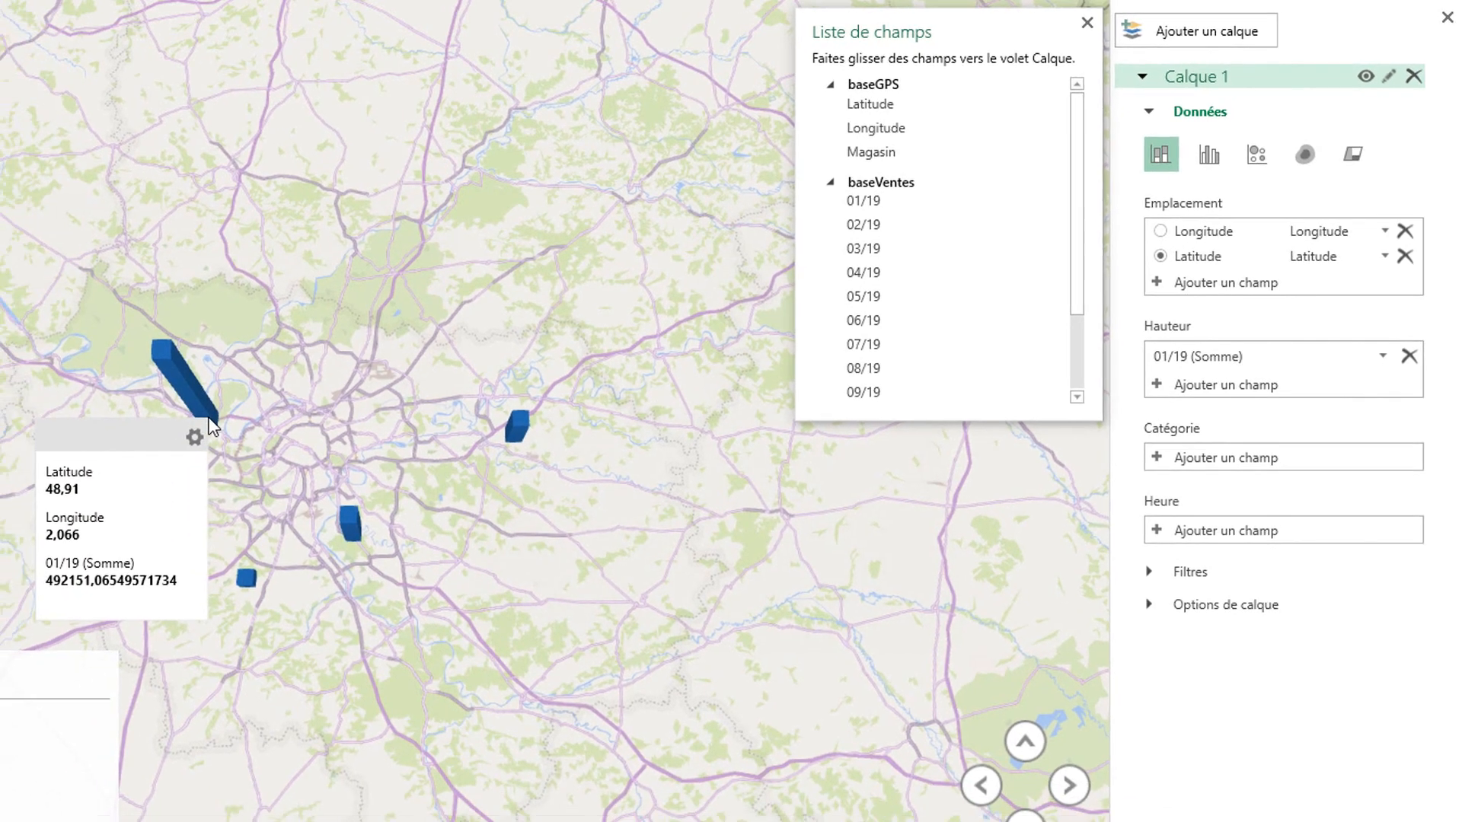
{"action": "left_click", "coordinate": [124, 446]}
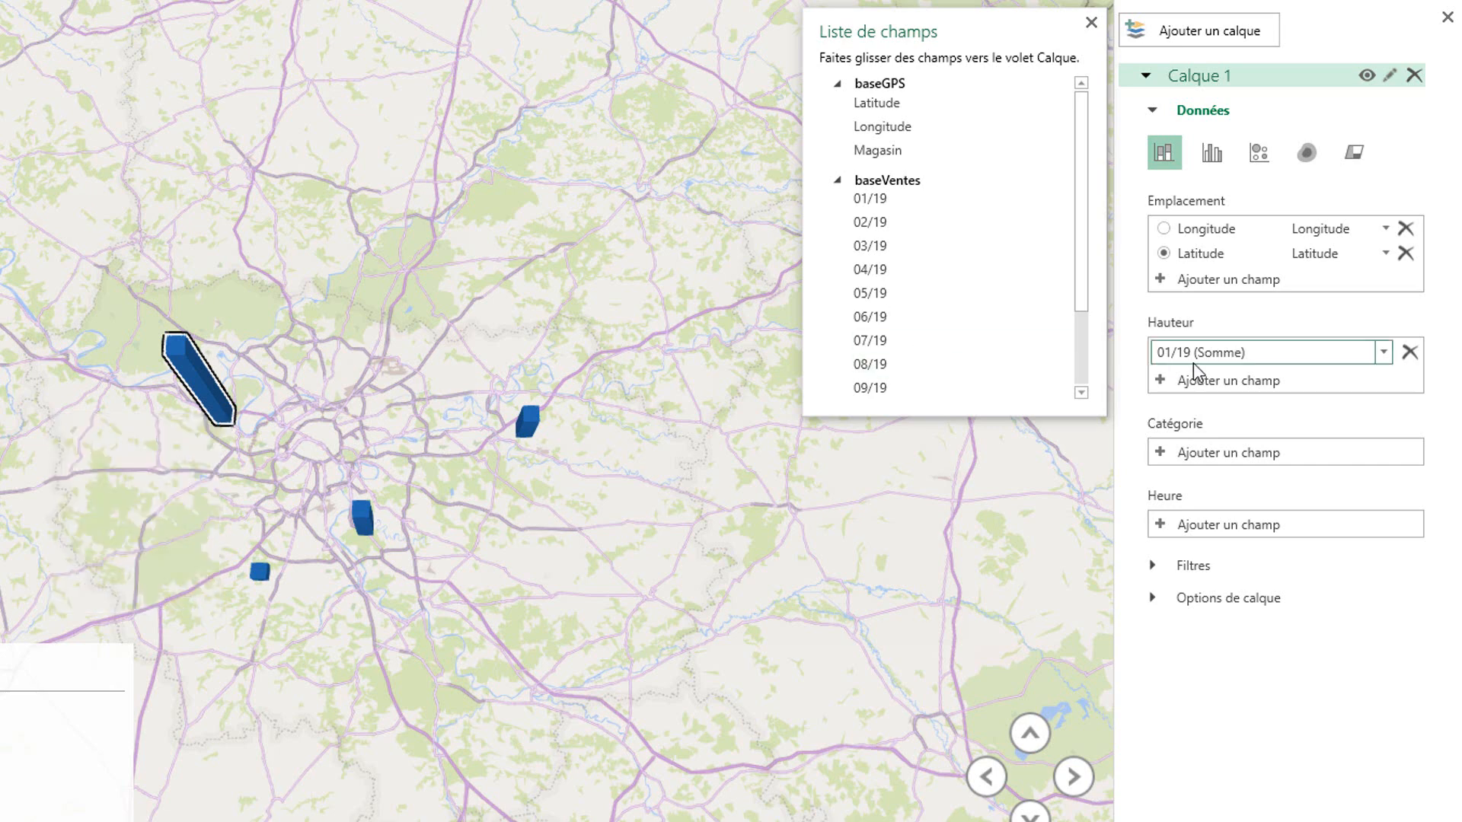
- Add the sales fields 02/19, 03/19, 04/19 and 05/19 from baseVentes to the layer's height values
{"action": "left_click", "coordinate": [1161, 382]}
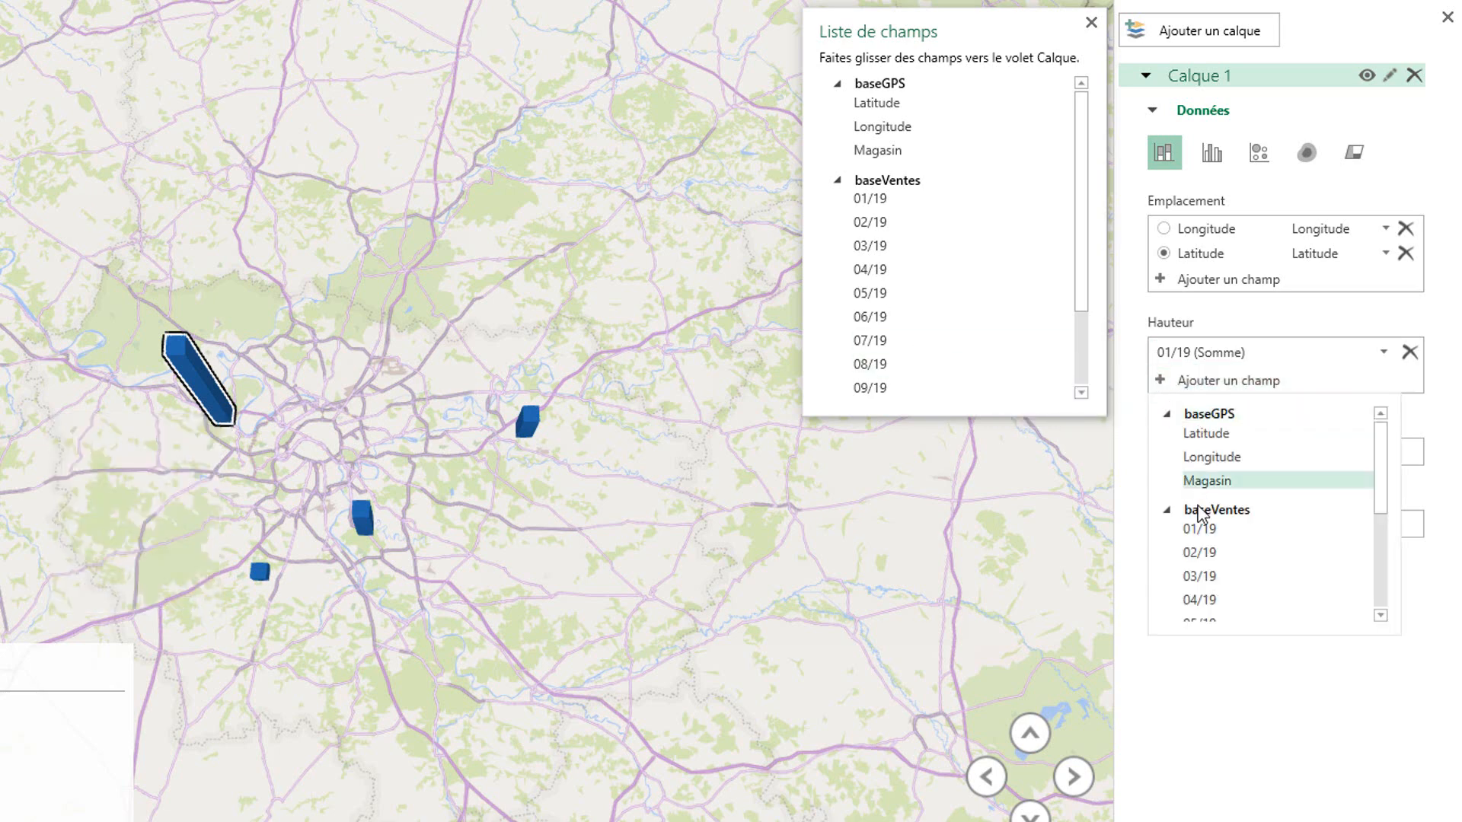
{"action": "left_click", "coordinate": [1197, 554]}
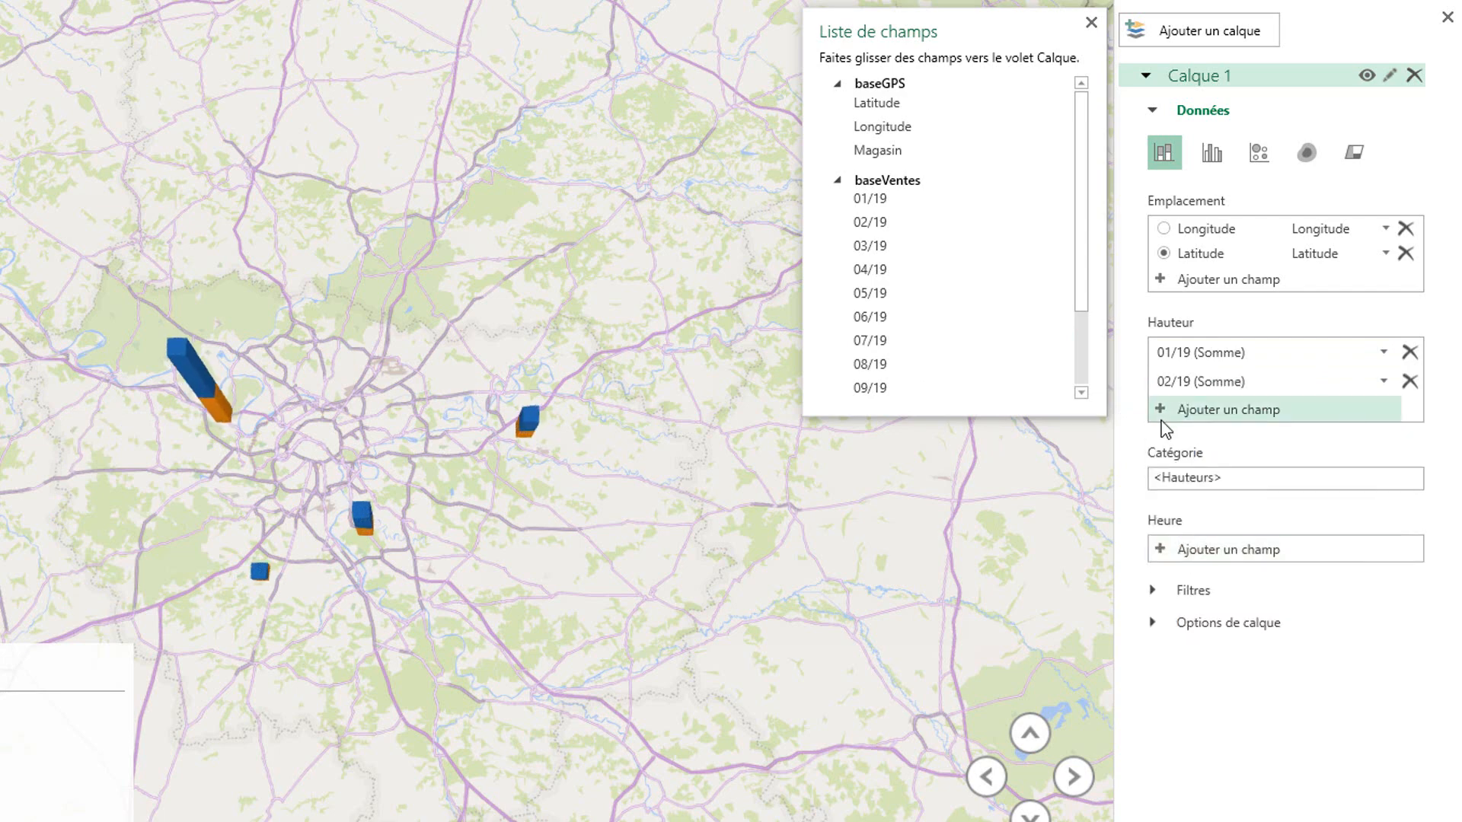
{"action": "left_click", "coordinate": [1162, 411]}
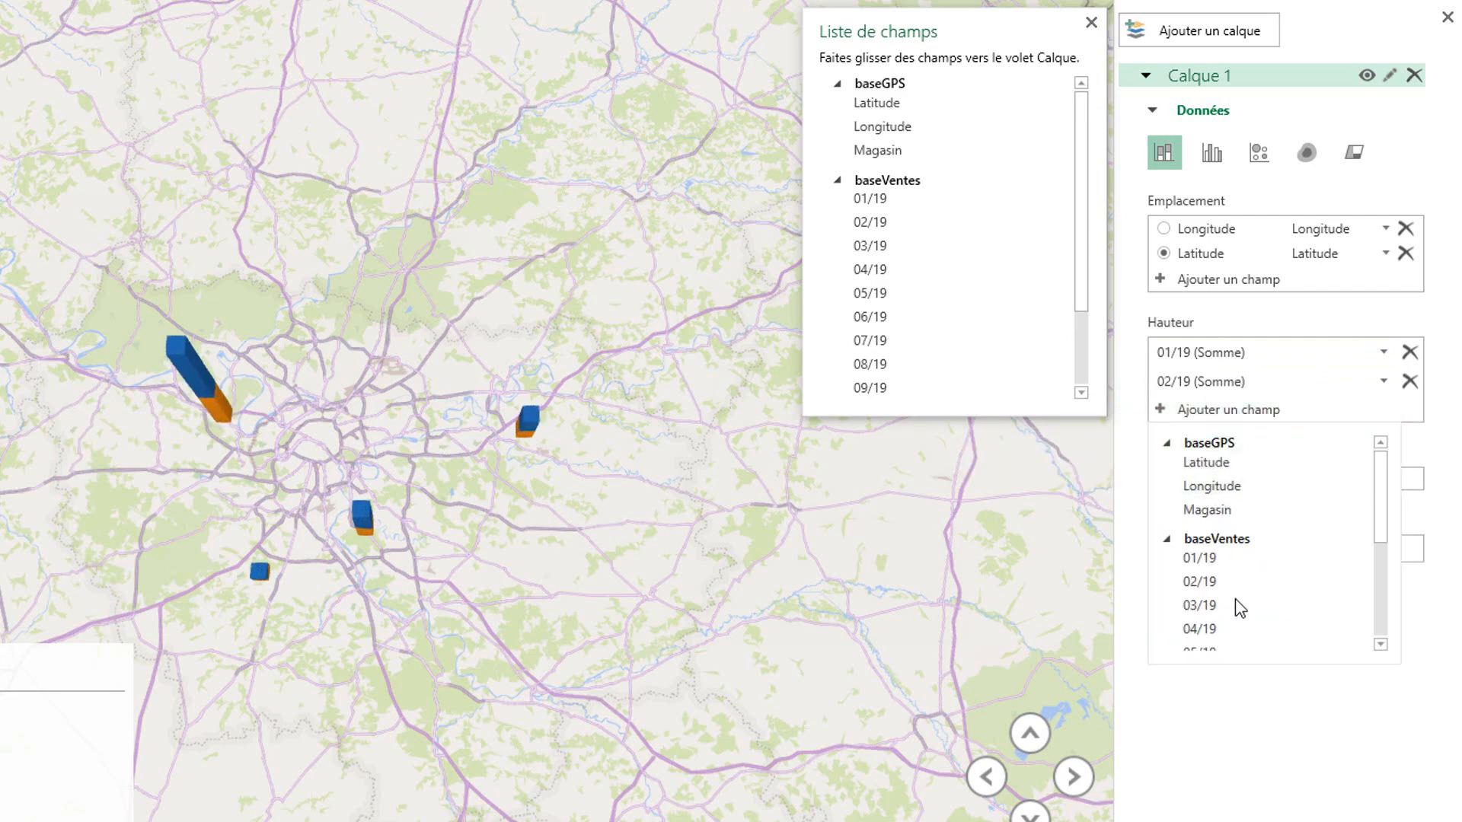
{"action": "left_click", "coordinate": [1197, 605]}
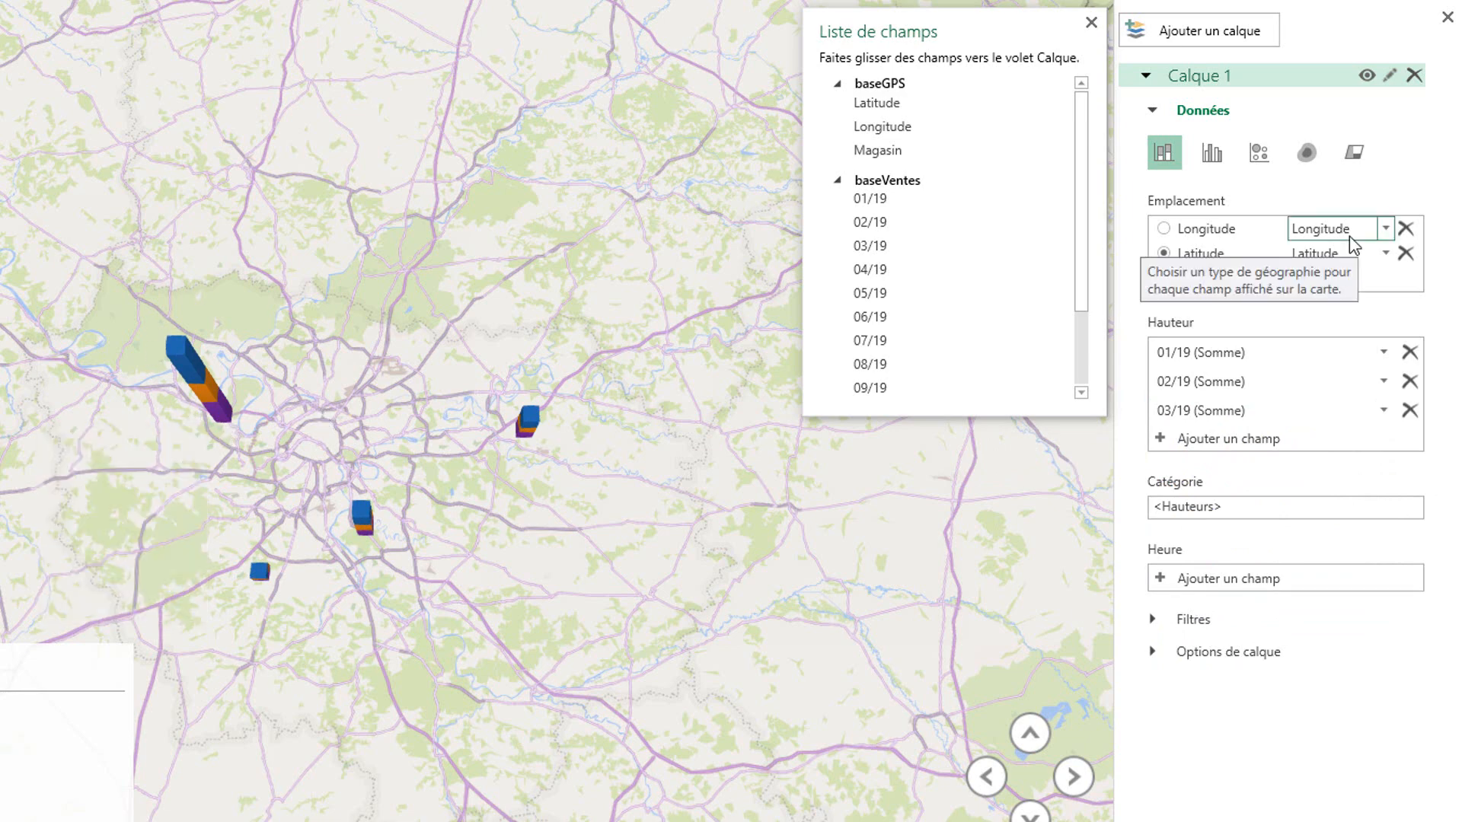
{"action": "left_click", "coordinate": [1226, 440]}
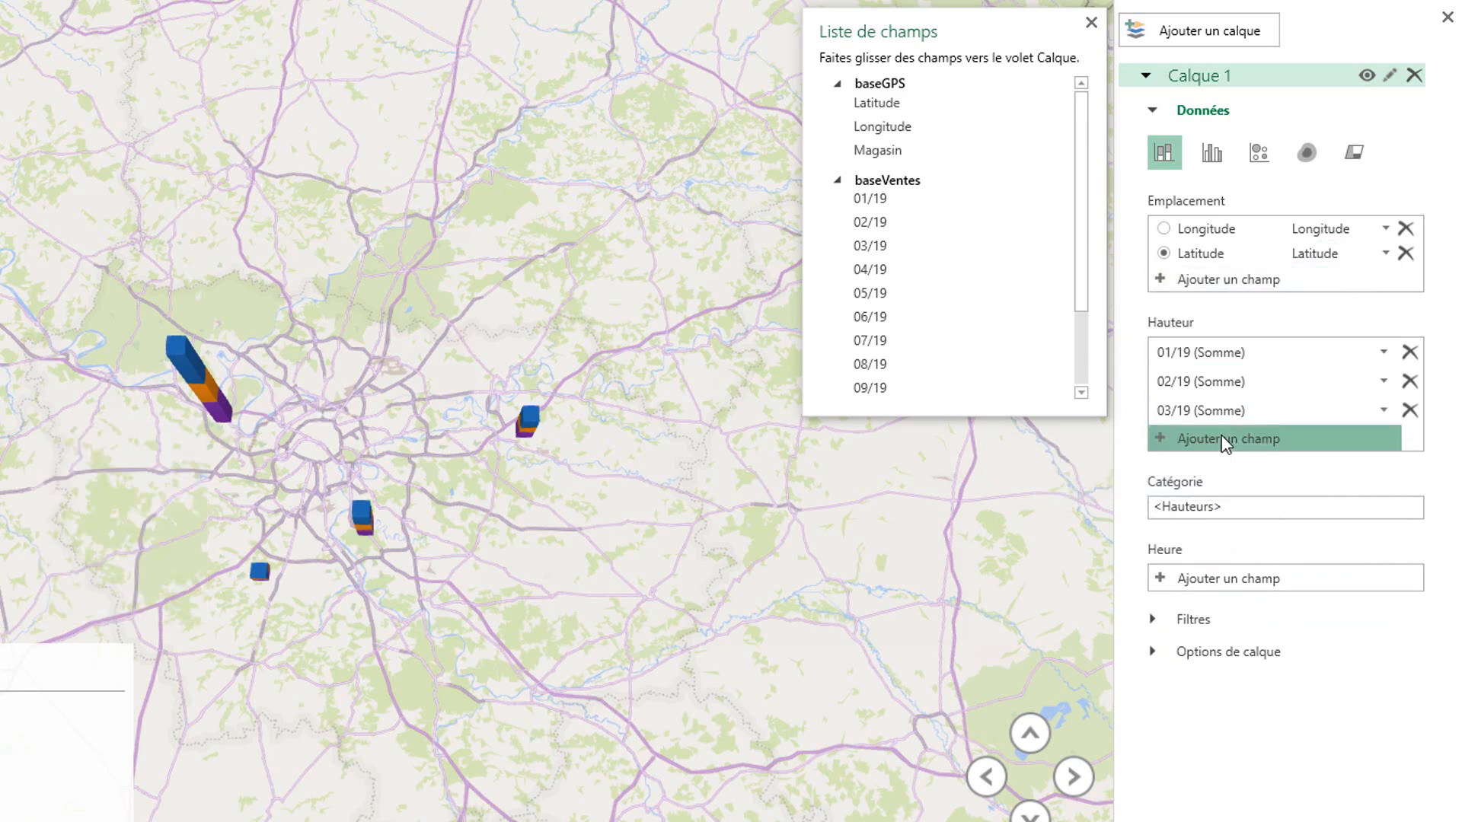
{"action": "scroll", "coordinate": [1234, 569], "scroll_direction": "down", "scroll_amount": 3}
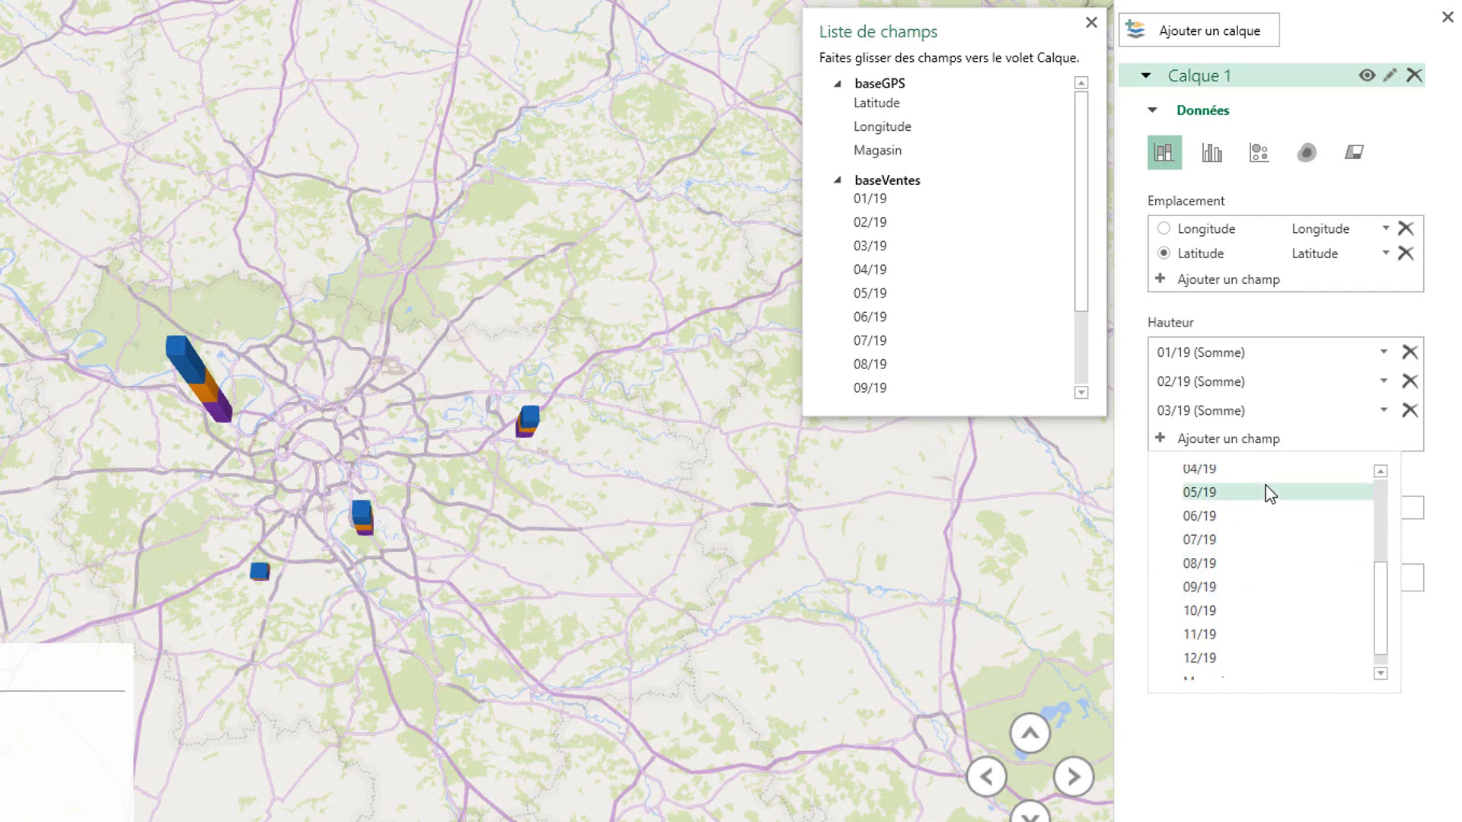
{"action": "left_click", "coordinate": [1267, 471]}
{"action": "left_click", "coordinate": [1224, 447]}
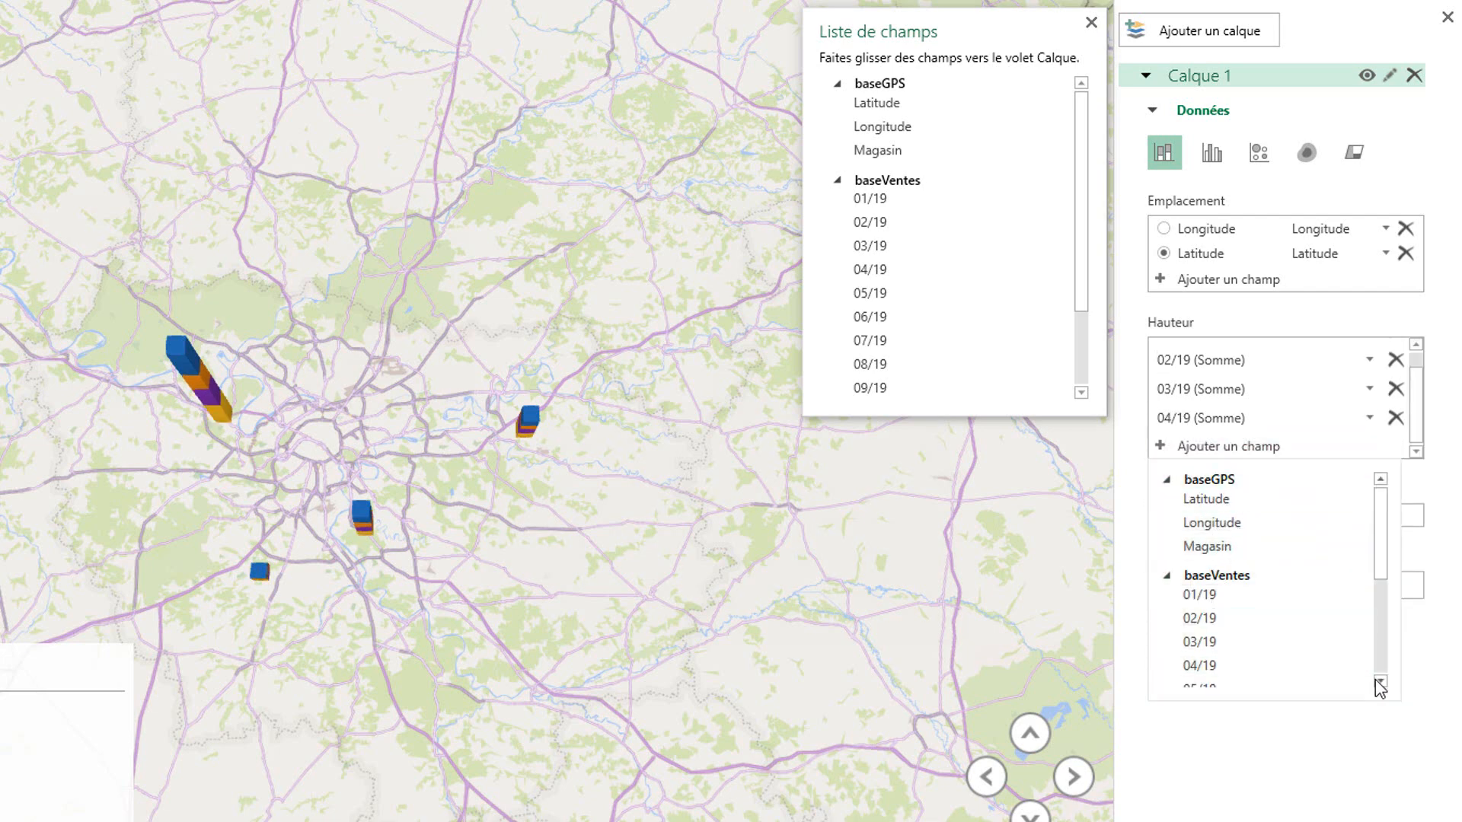
{"action": "left_click", "coordinate": [1377, 681]}
{"action": "left_click", "coordinate": [1299, 671]}
- Add 06/19, 07/19 and 08/19 to the layer's height values, keeping 08/19 after 07/19
{"action": "left_click", "coordinate": [1249, 447]}
{"action": "left_click_drag", "start_coordinate": [1381, 557], "coordinate": [1390, 612]}
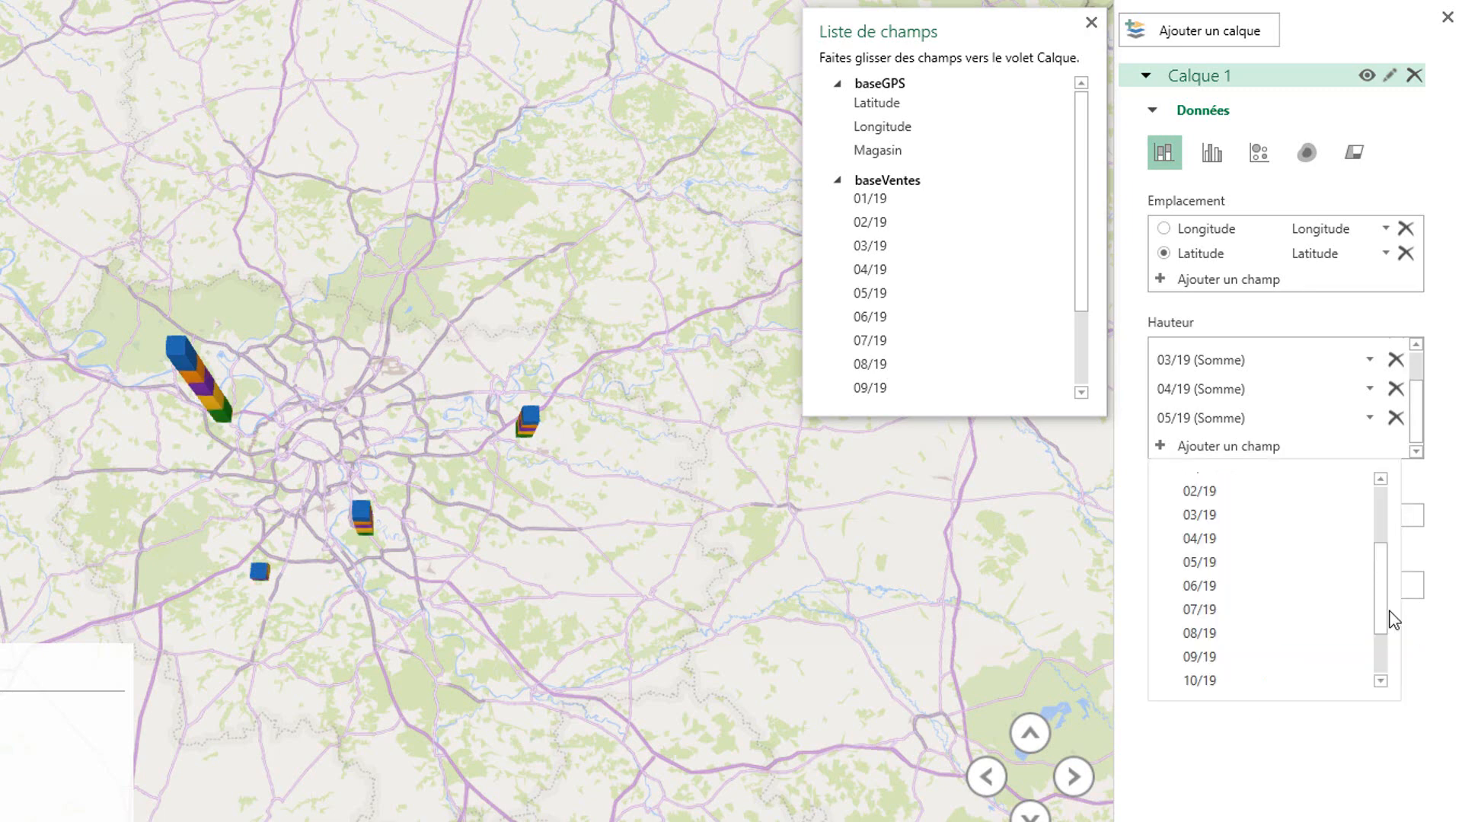
{"action": "left_click", "coordinate": [1204, 587]}
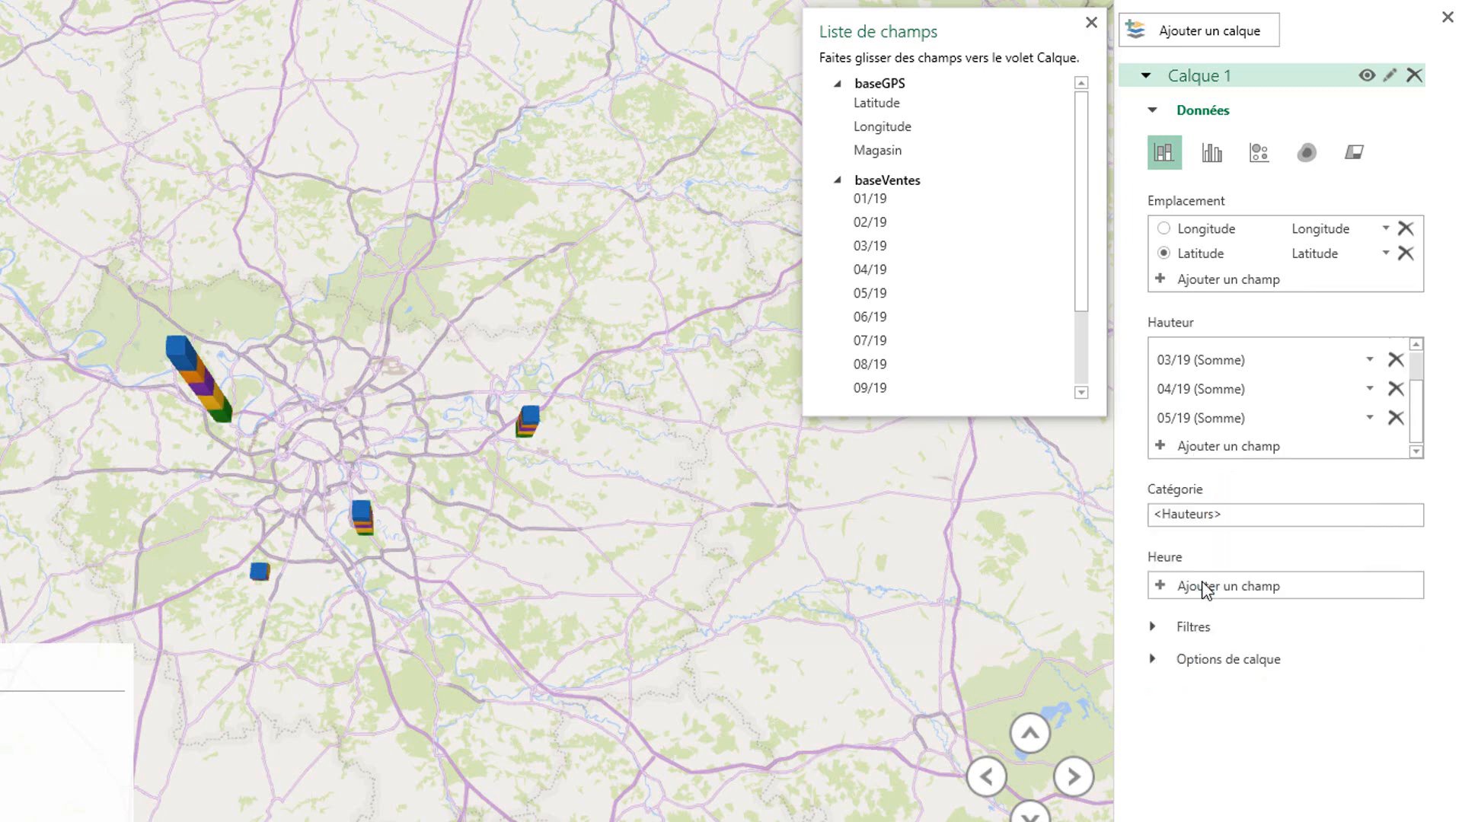
{"action": "left_click", "coordinate": [1279, 450]}
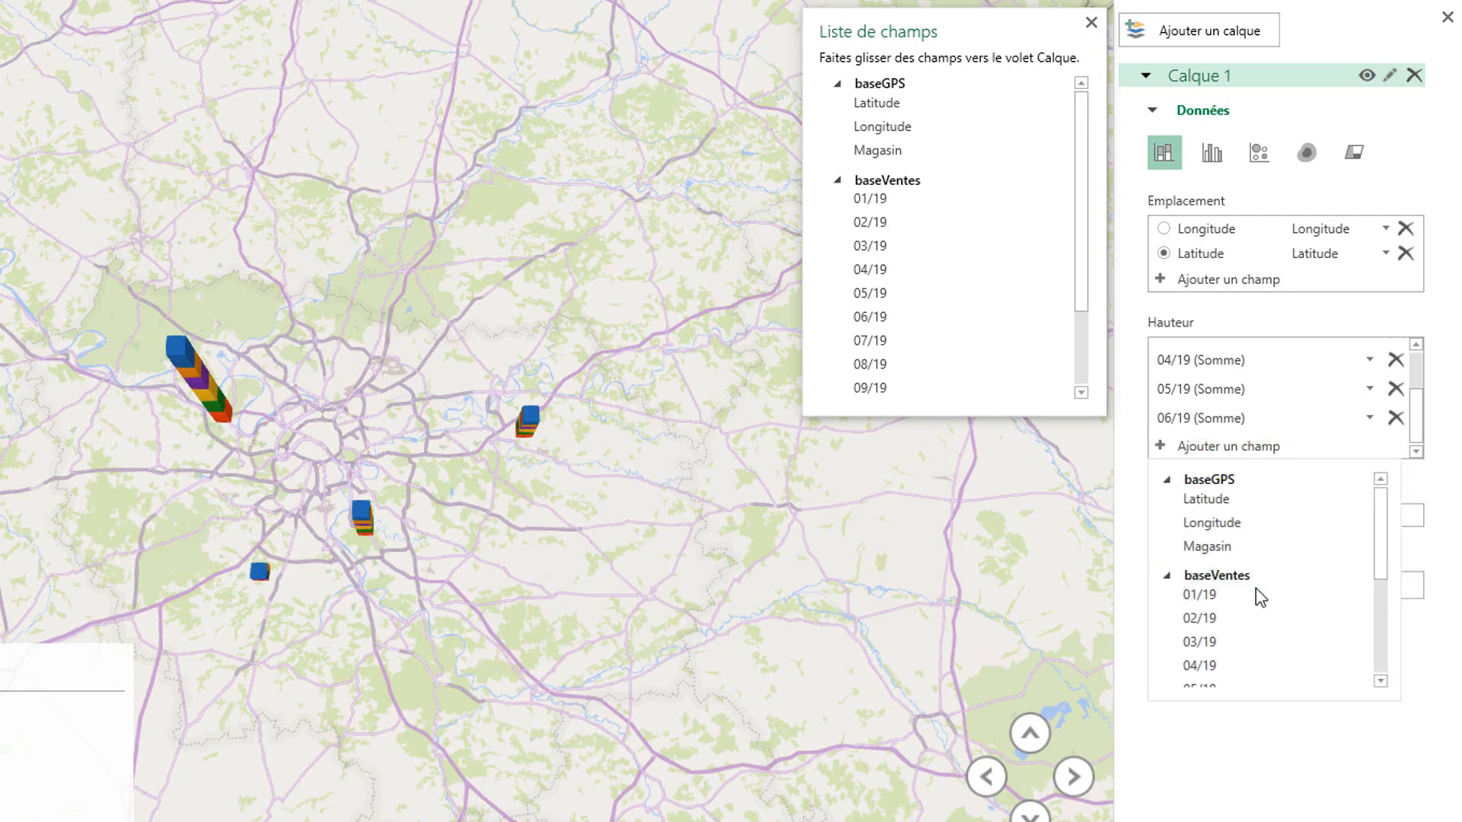
{"action": "scroll", "coordinate": [1218, 640], "scroll_direction": "down", "scroll_amount": 4}
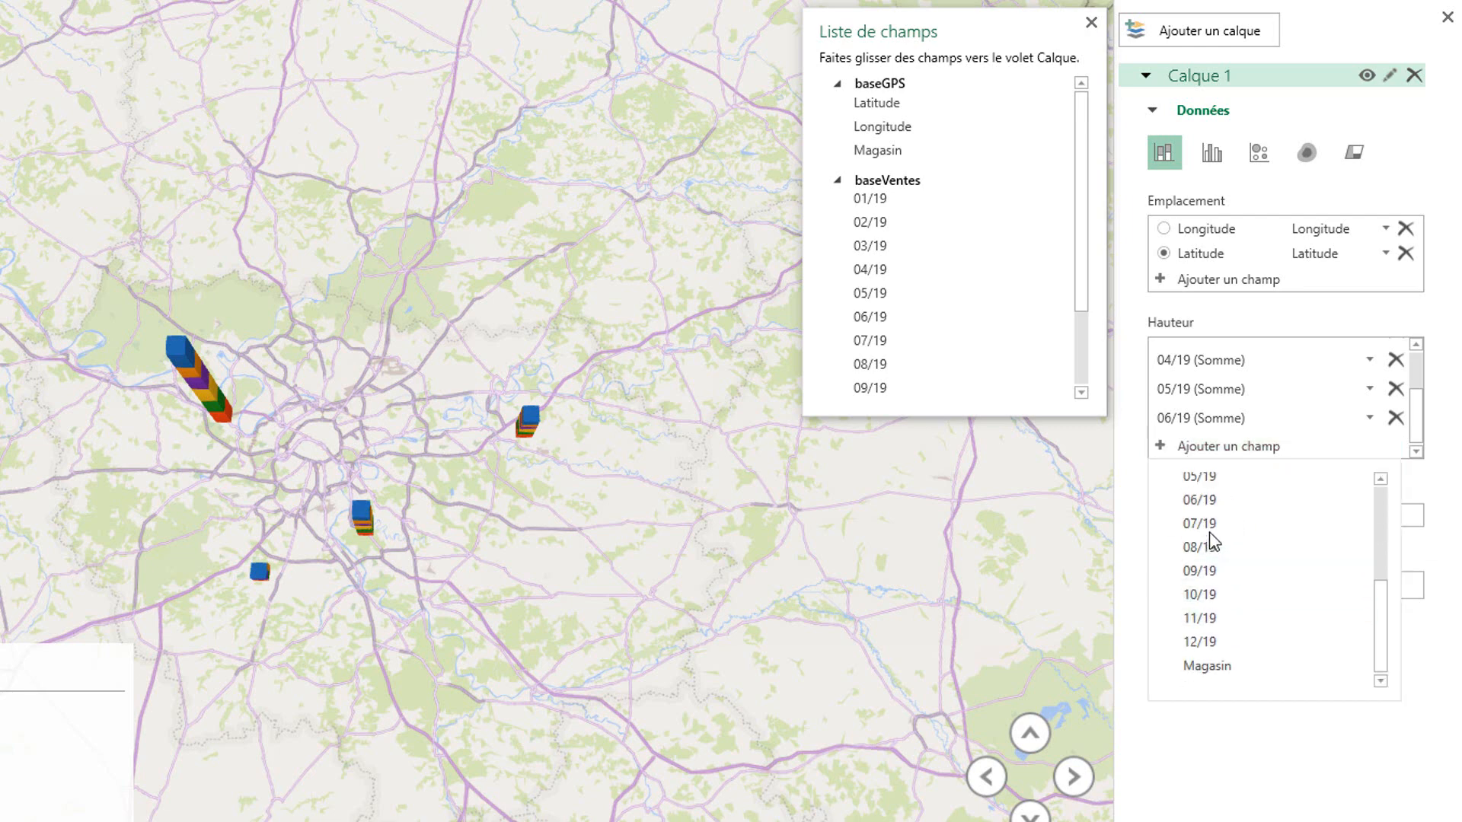
{"action": "left_click", "coordinate": [1209, 523]}
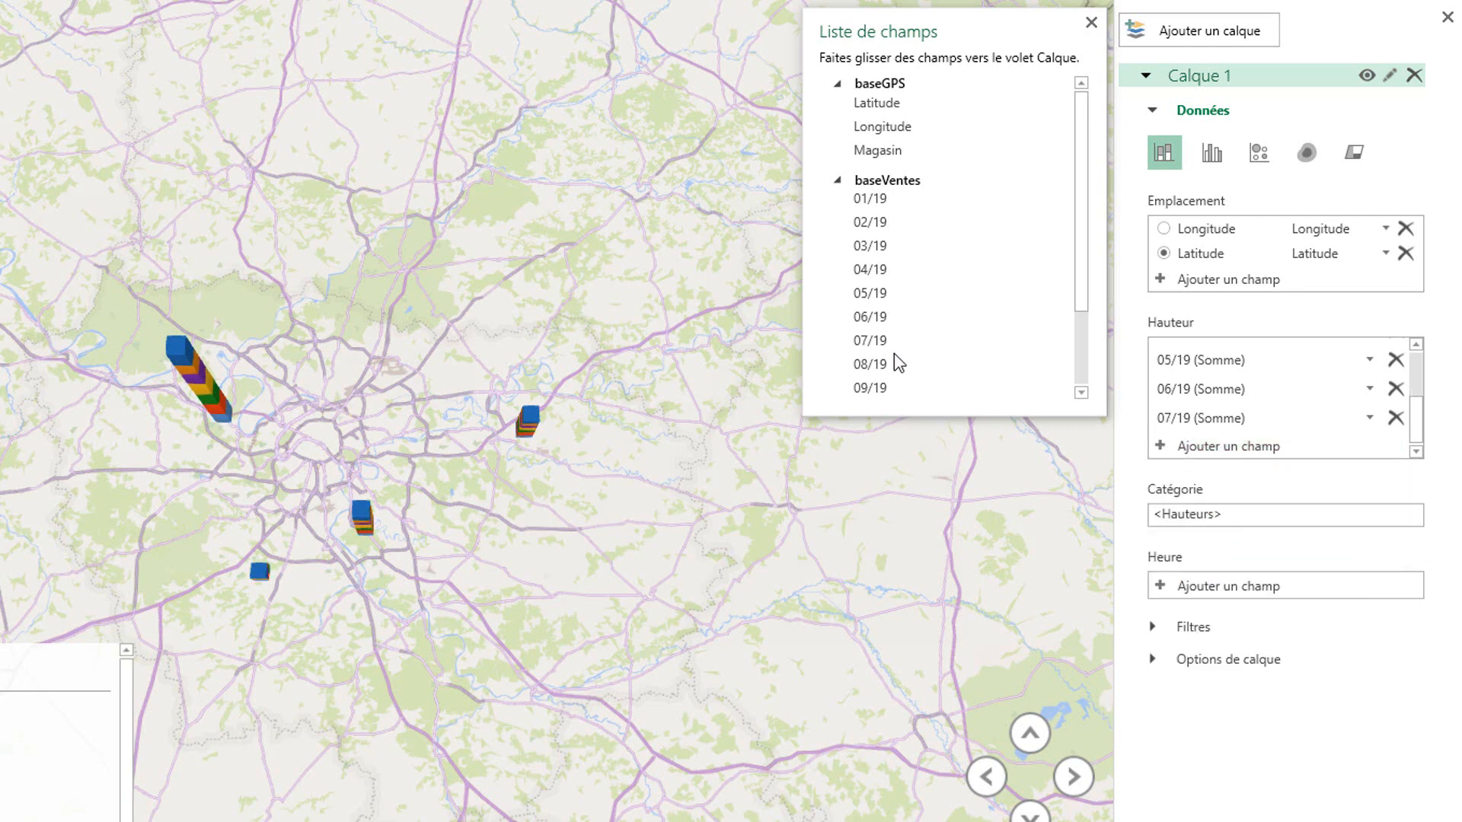
{"action": "left_click_drag", "start_coordinate": [899, 364], "coordinate": [1213, 441]}
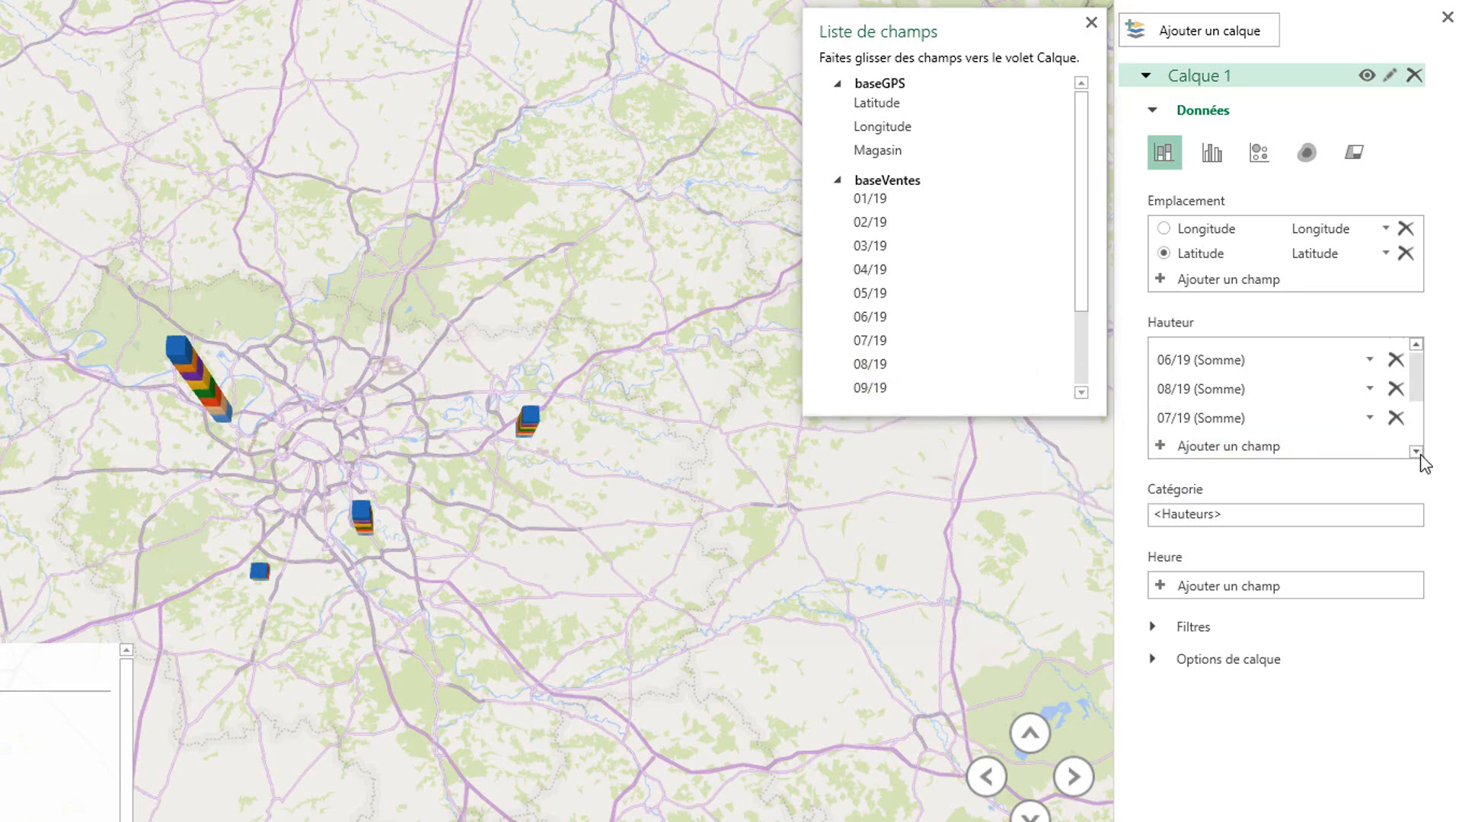
{"action": "left_click_drag", "start_coordinate": [1240, 387], "coordinate": [1240, 425]}
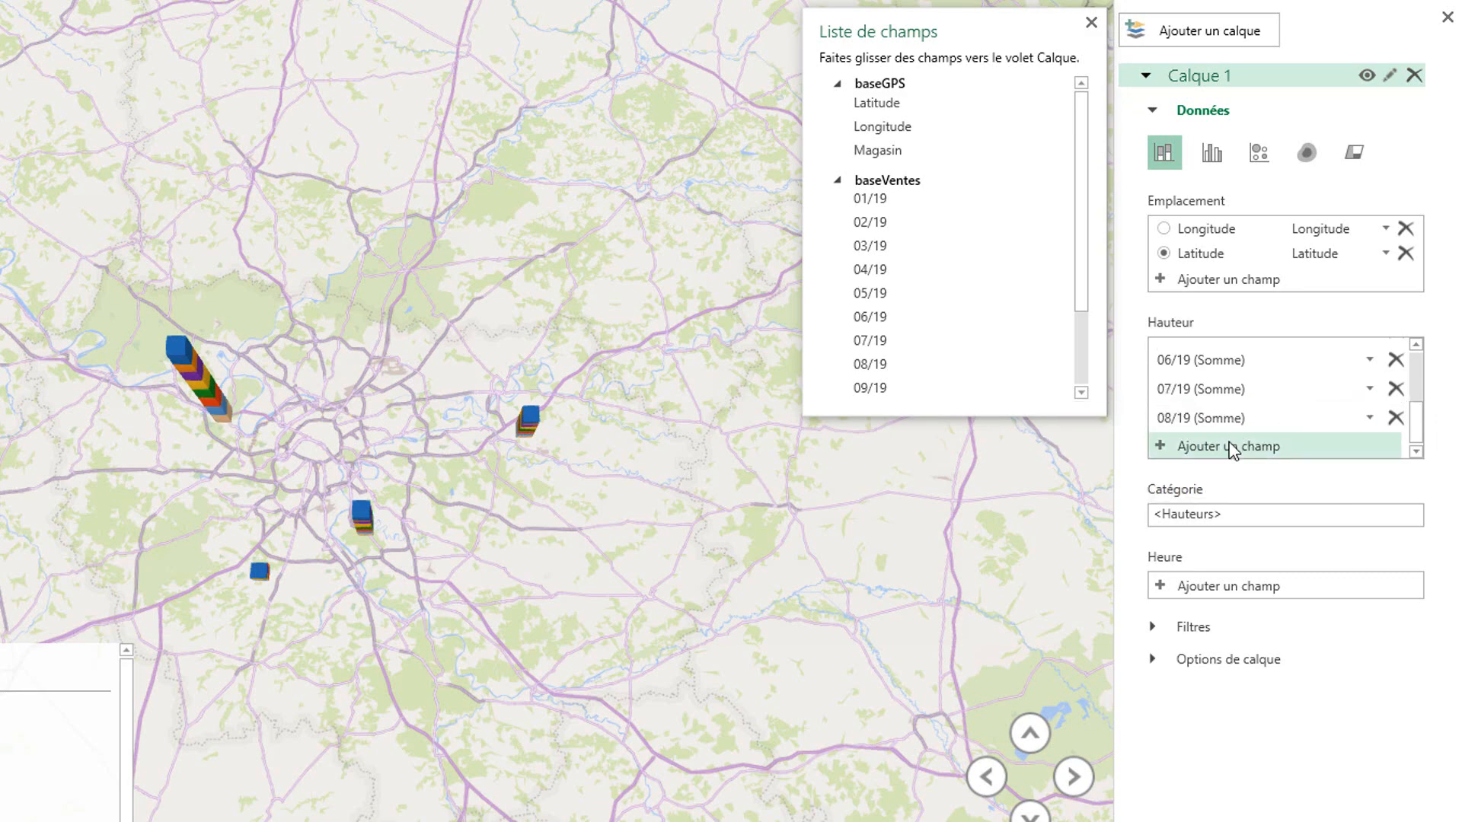
- Add the remaining sales fields 09/19, 10/19, 11/19 and 12/19 to the layer's height values
{"action": "left_click", "coordinate": [1233, 447]}
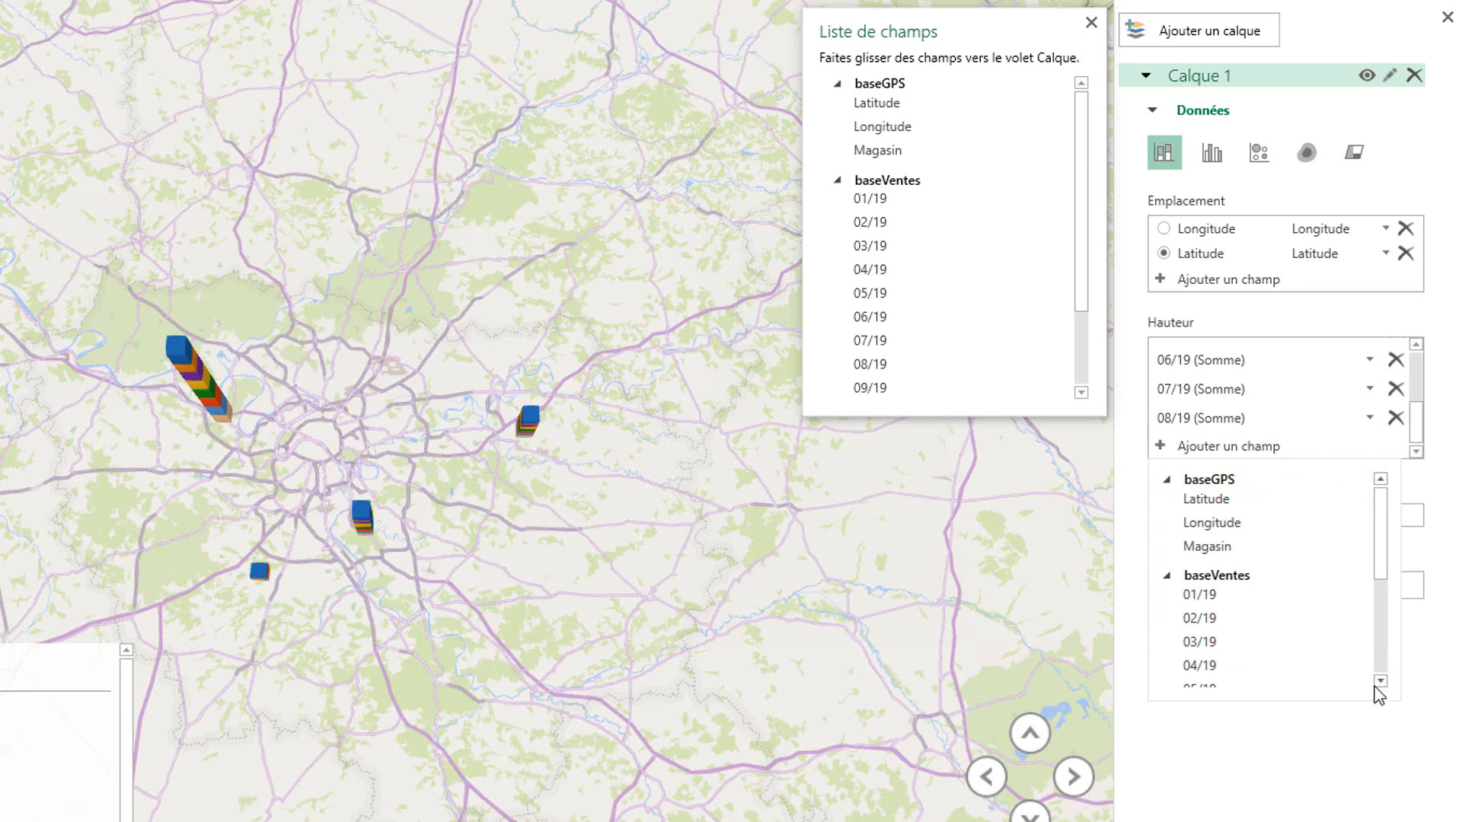
{"action": "scroll", "coordinate": [1376, 685], "scroll_direction": "down", "scroll_amount": 3}
{"action": "left_click", "coordinate": [1367, 634]}
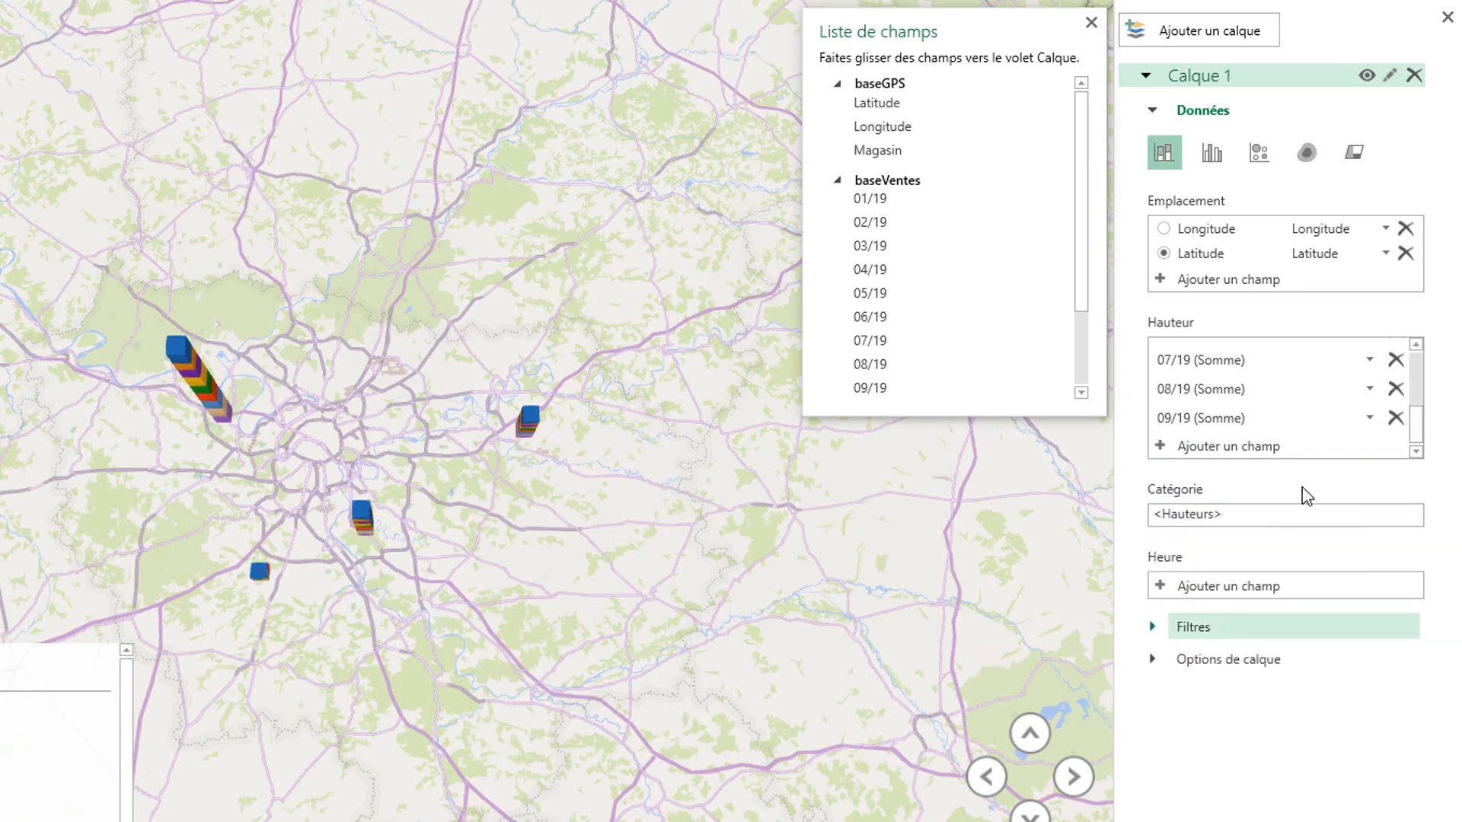
{"action": "left_click", "coordinate": [1294, 447]}
{"action": "left_click", "coordinate": [1215, 594]}
{"action": "left_click", "coordinate": [1211, 448]}
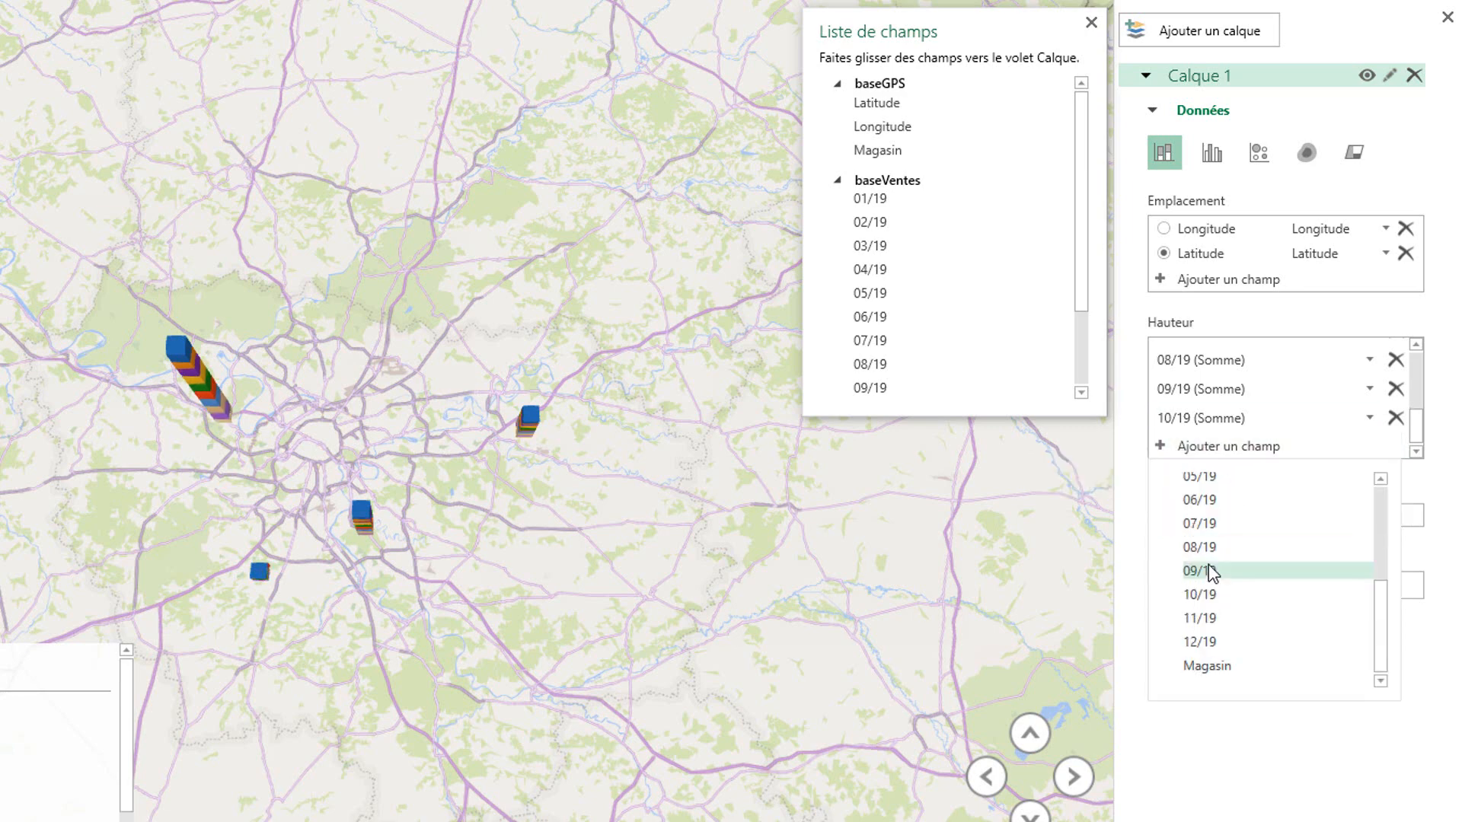
{"action": "left_click", "coordinate": [1200, 617]}
{"action": "left_click", "coordinate": [1214, 446]}
{"action": "left_click", "coordinate": [1200, 642]}
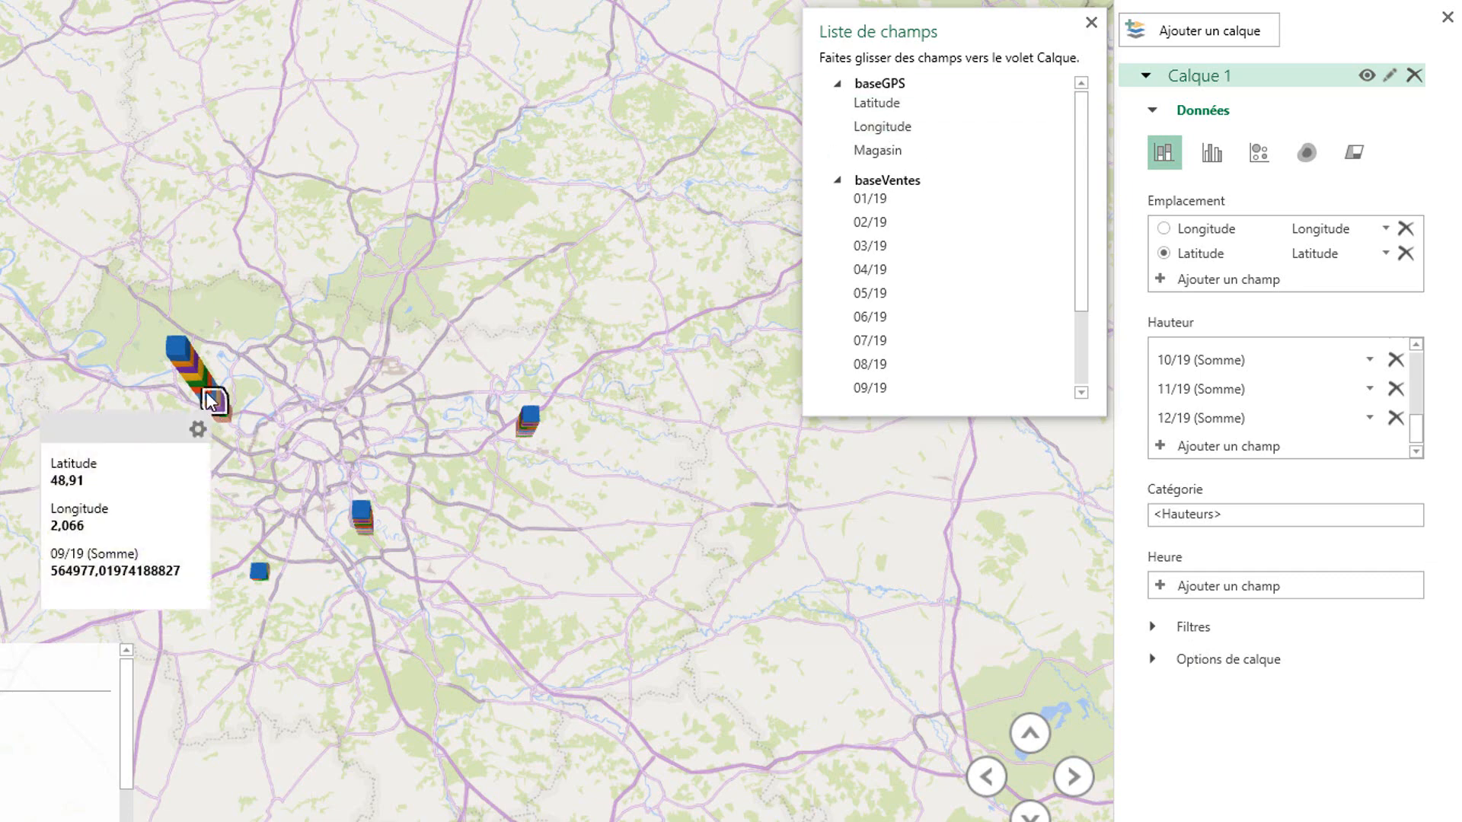
- Try the clustered column and bubble visualizations on Calque 1 and inspect a store's monthly sales values
{"action": "mouse_move", "coordinate": [209, 394]}
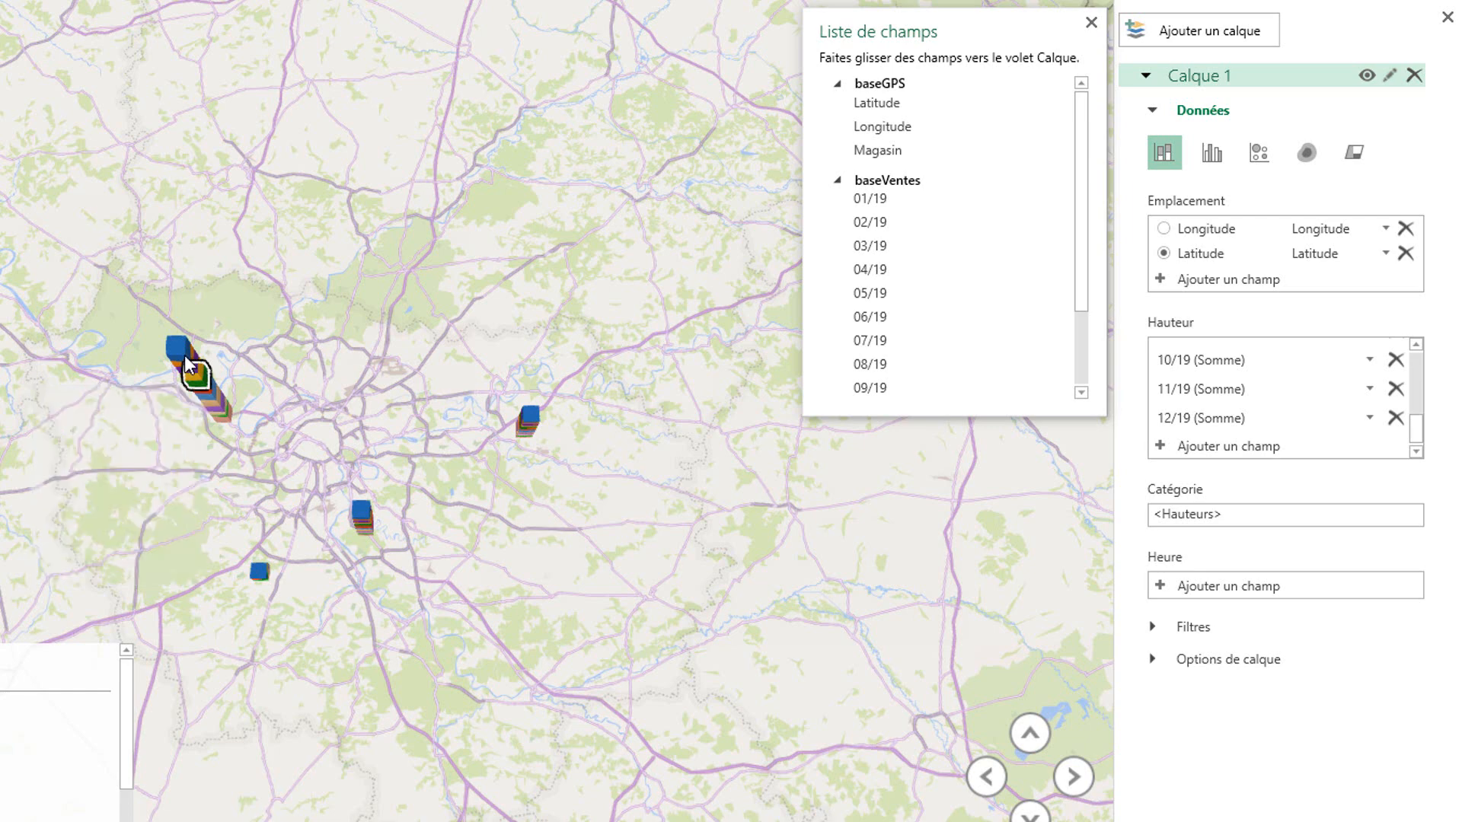
{"action": "left_click", "coordinate": [1211, 155]}
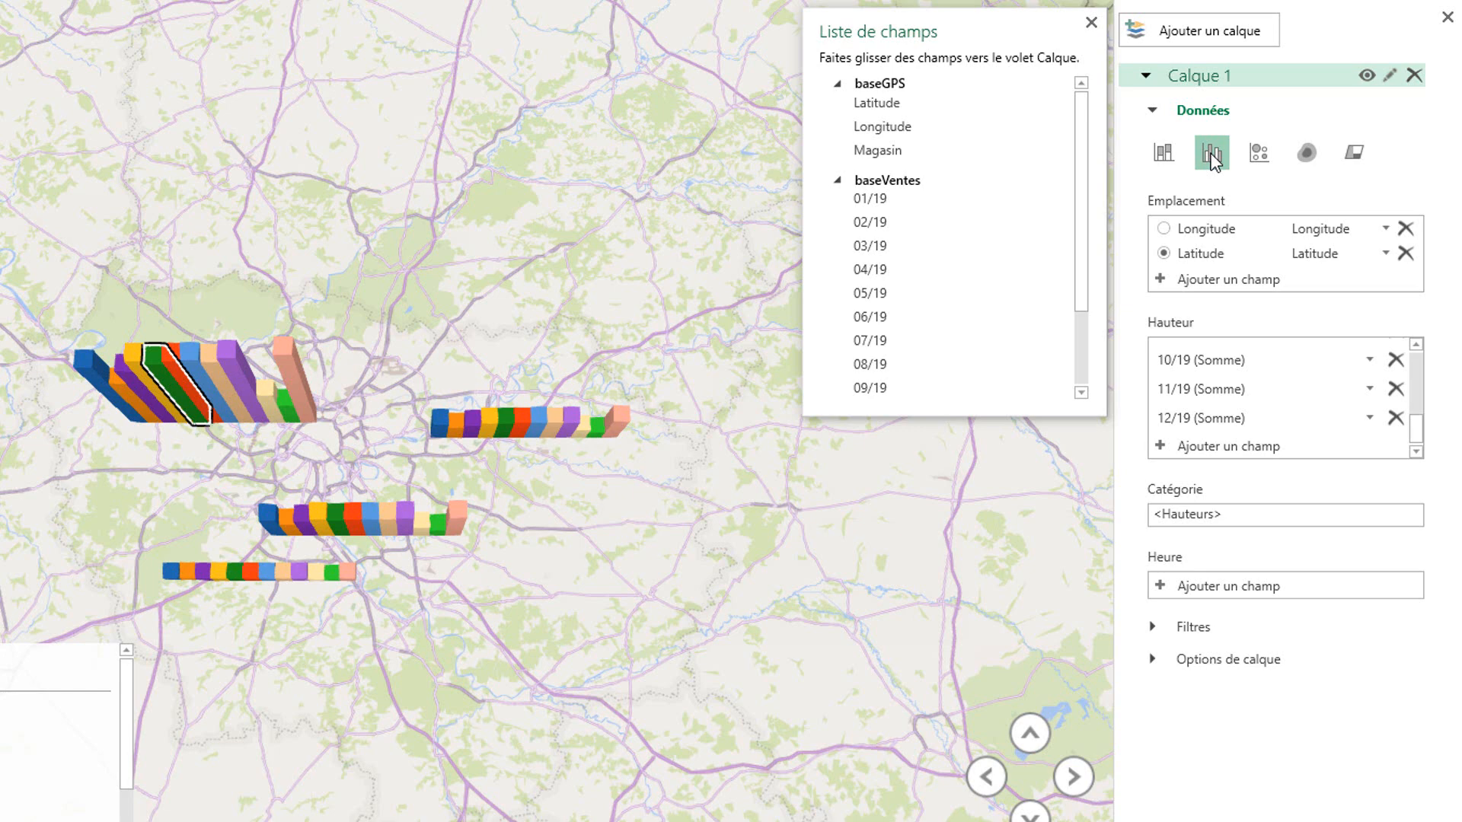
{"action": "left_click", "coordinate": [1260, 158]}
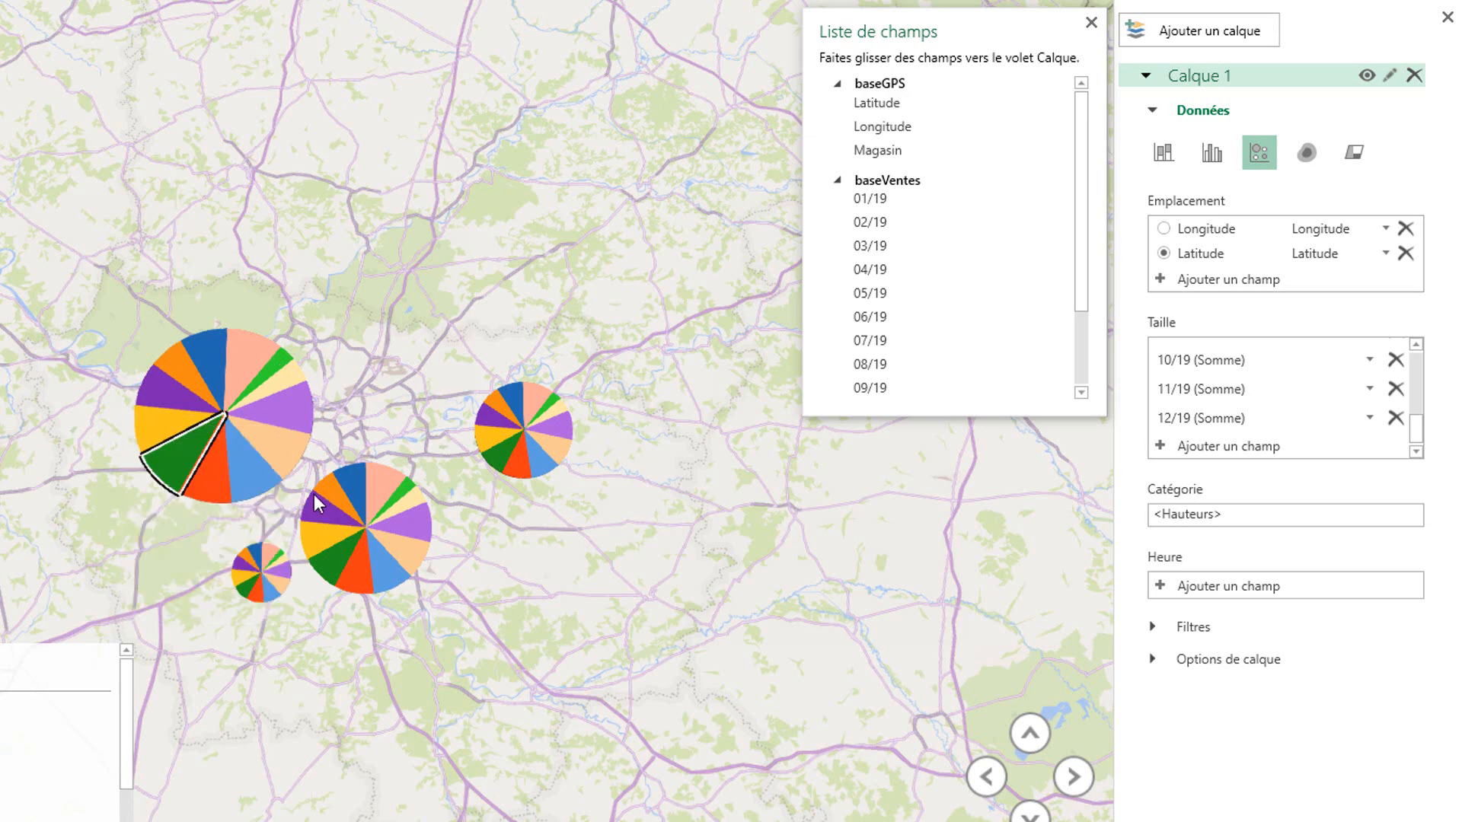
{"action": "mouse_move", "coordinate": [314, 495]}
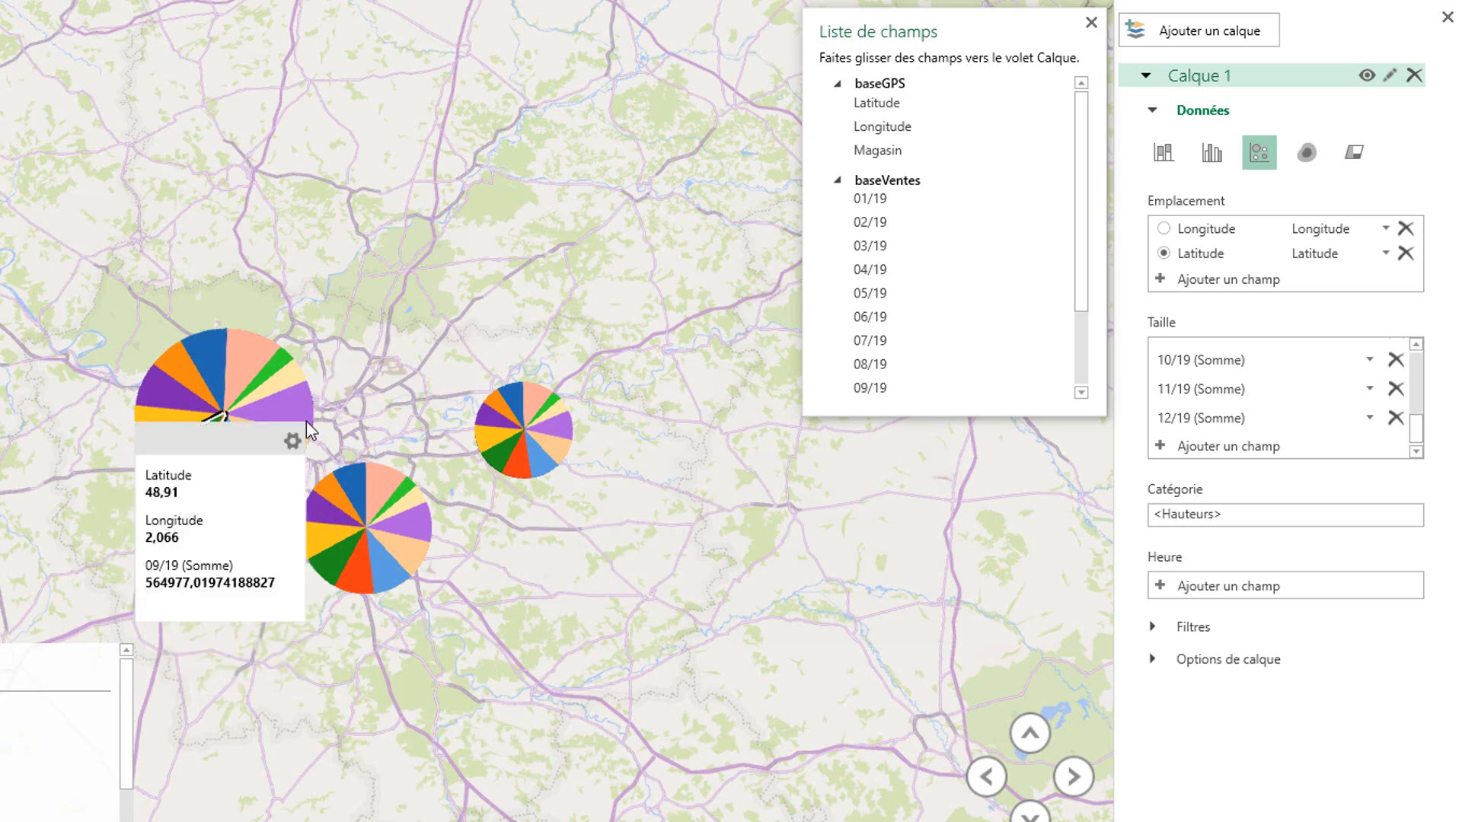
{"action": "mouse_move", "coordinate": [306, 422]}
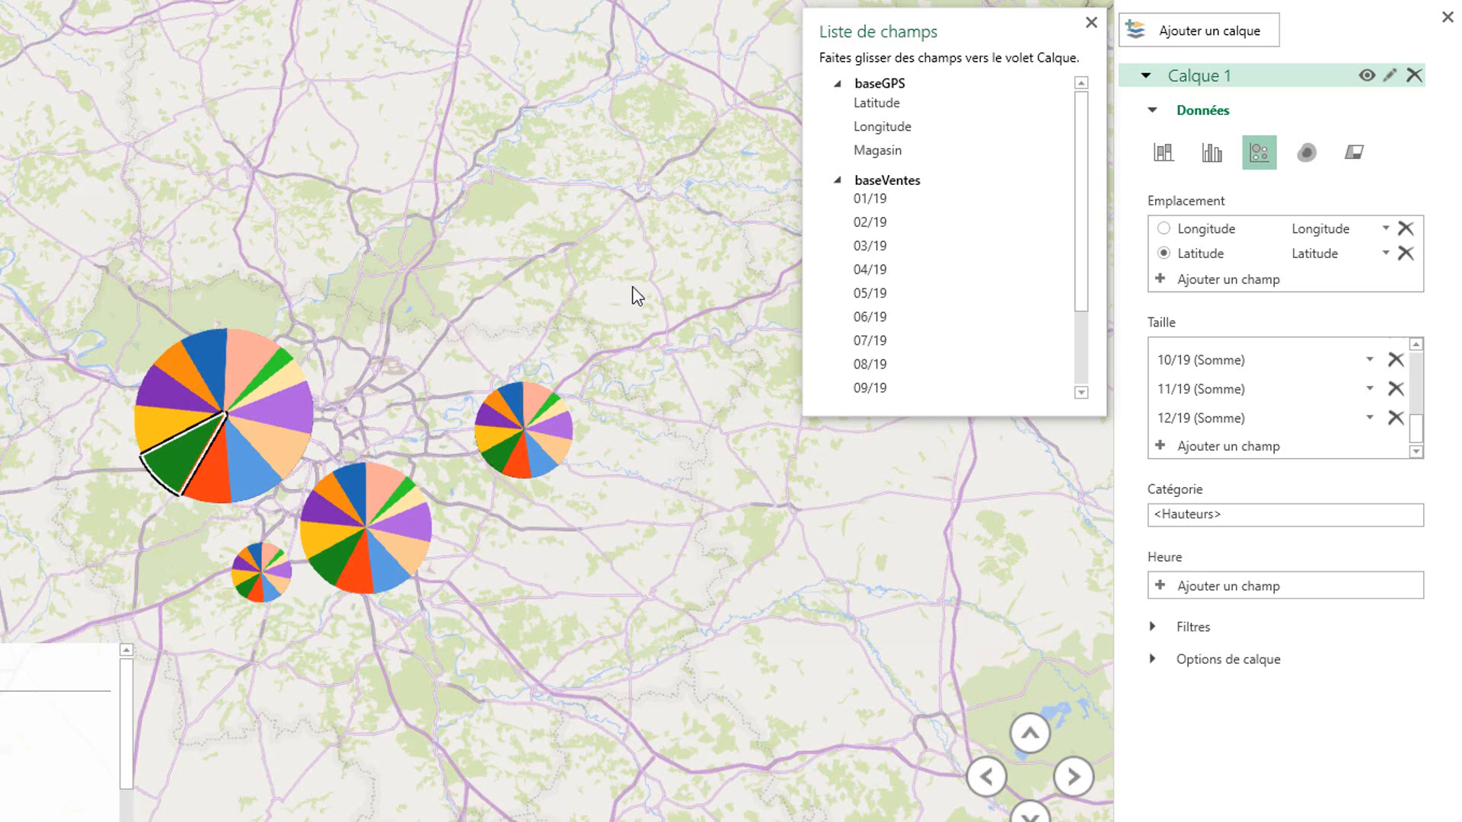
- Change Calque 1 to a heat map with a 97% color scale and an enlarged radius of influence
{"action": "left_click", "coordinate": [1311, 155]}
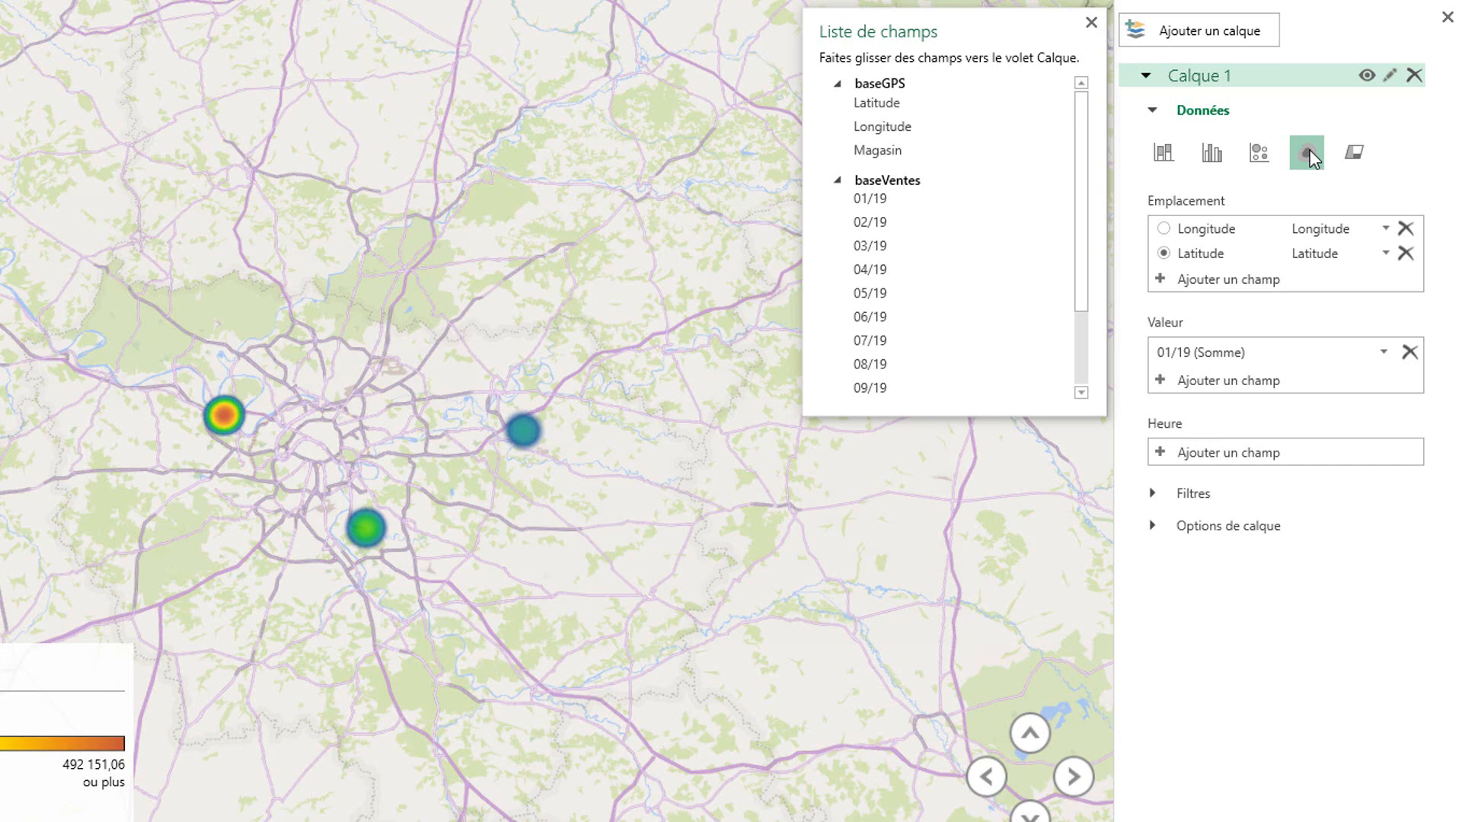
{"action": "left_click", "coordinate": [1152, 527]}
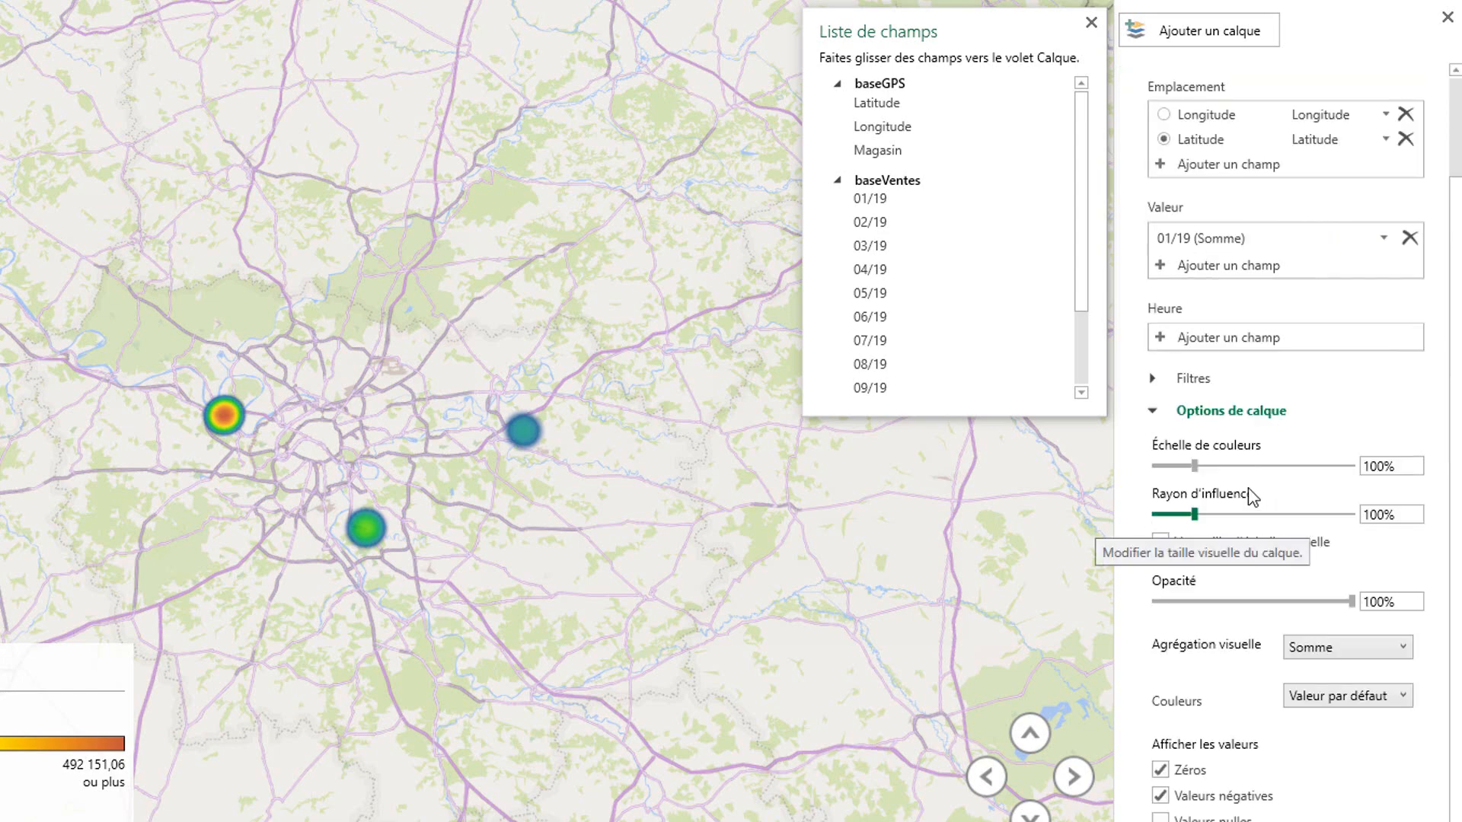
{"action": "left_click_drag", "start_coordinate": [1201, 464], "coordinate": [1194, 466]}
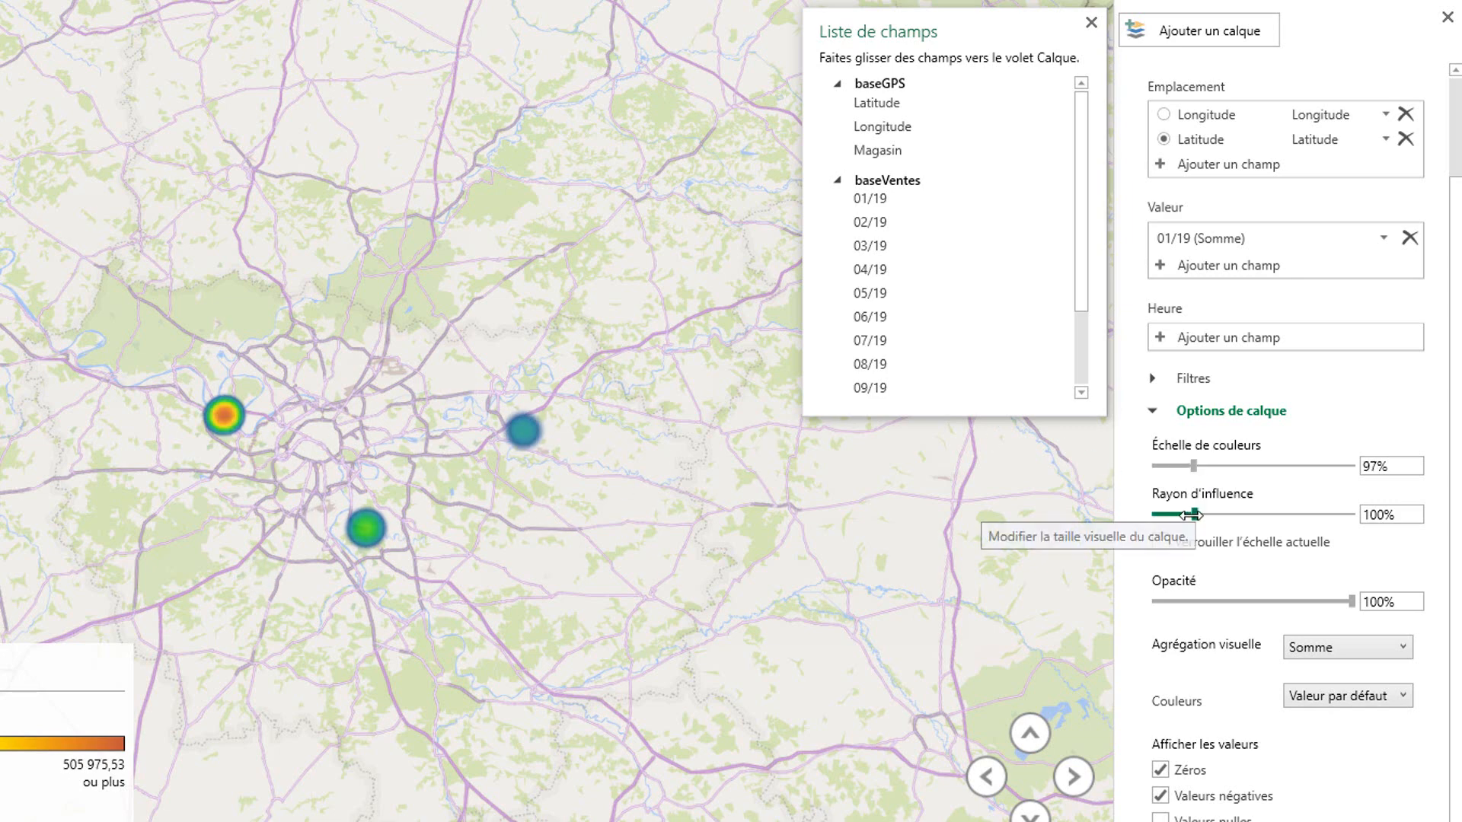
{"action": "left_click_drag", "start_coordinate": [1195, 515], "coordinate": [1321, 532]}
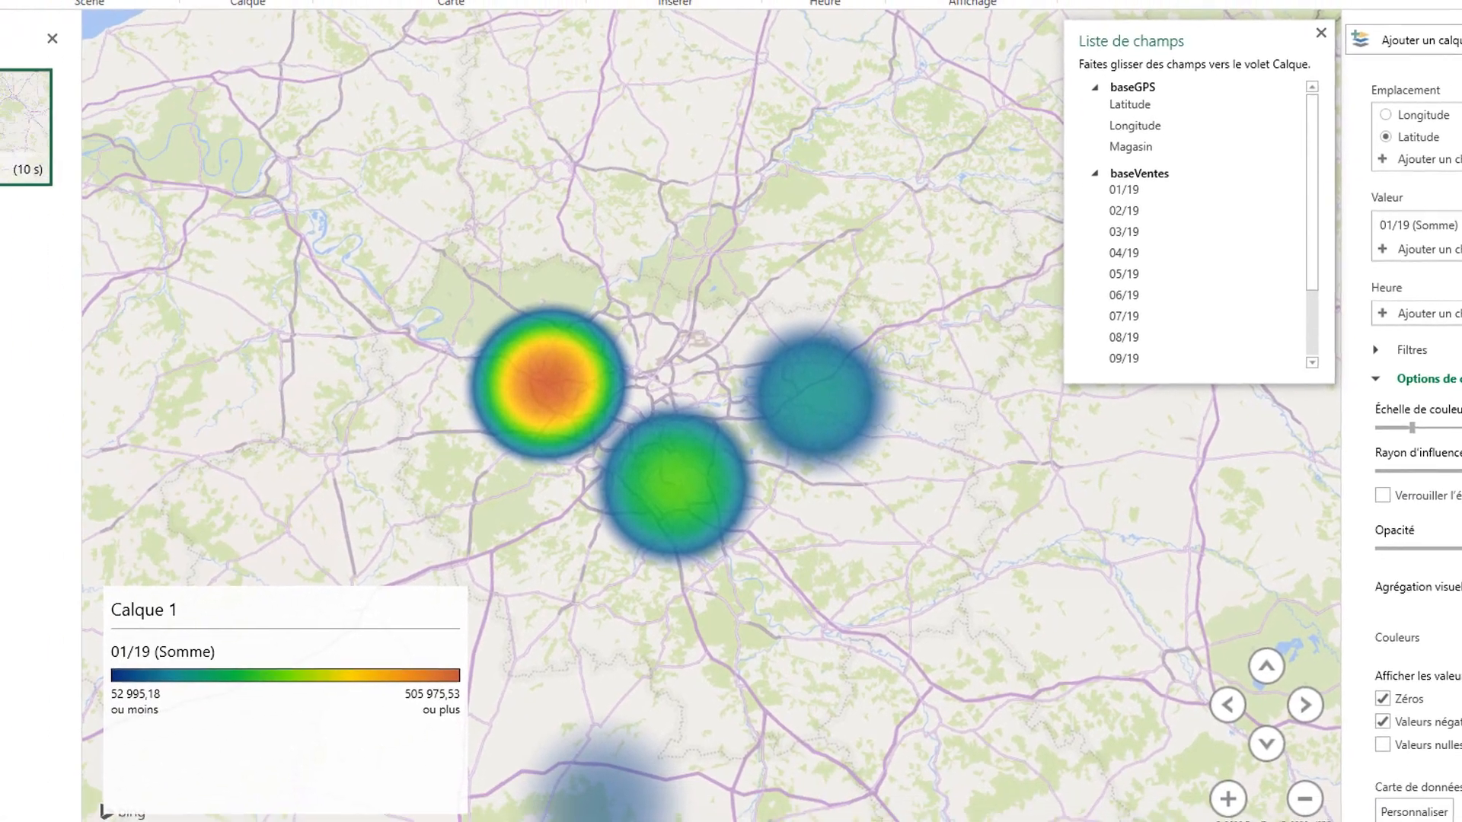